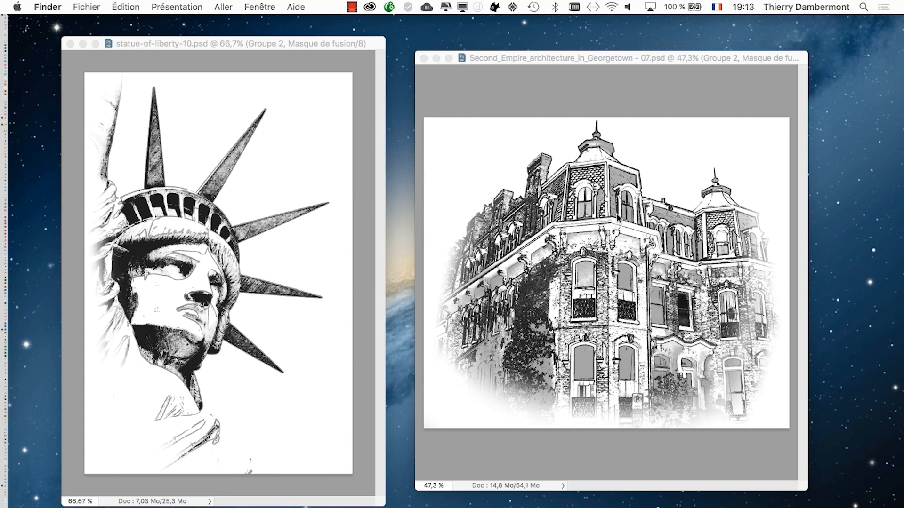
# Display the Second_Empire_architecture_in_Georgetown document in full-screen mode with the menu bar and show the Calques panel.
pyautogui.click(586, 57)
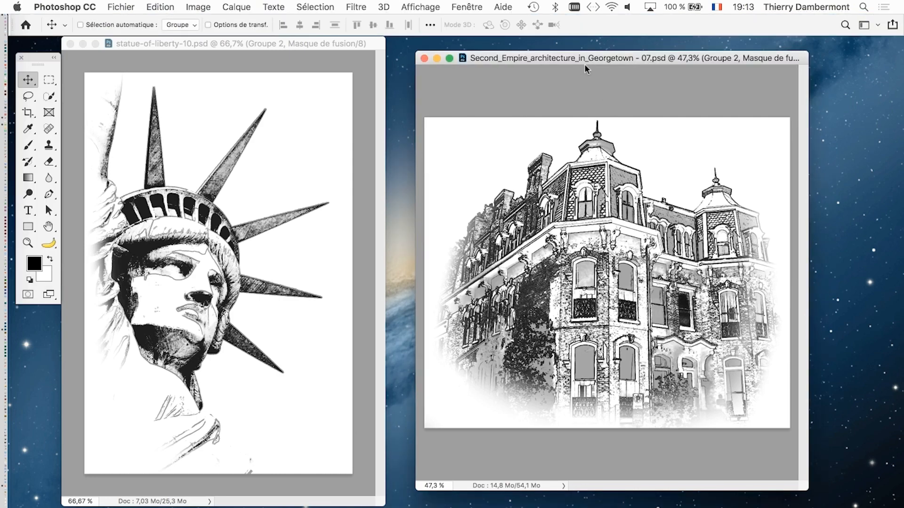
pyautogui.moveTo(590, 57); pyautogui.dragTo(564, 53)
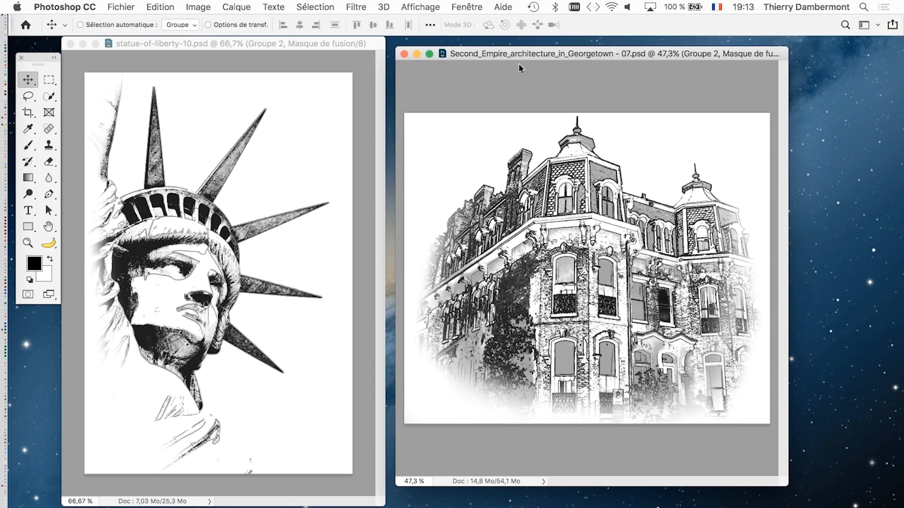
pyautogui.press('f')
pyautogui.scroll(2, 422, 259)
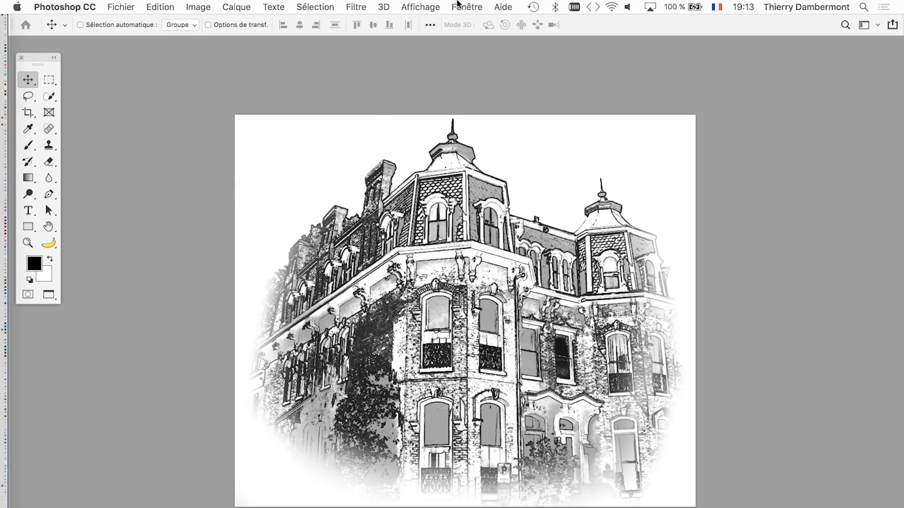
pyautogui.click(465, 7)
pyautogui.click(466, 132)
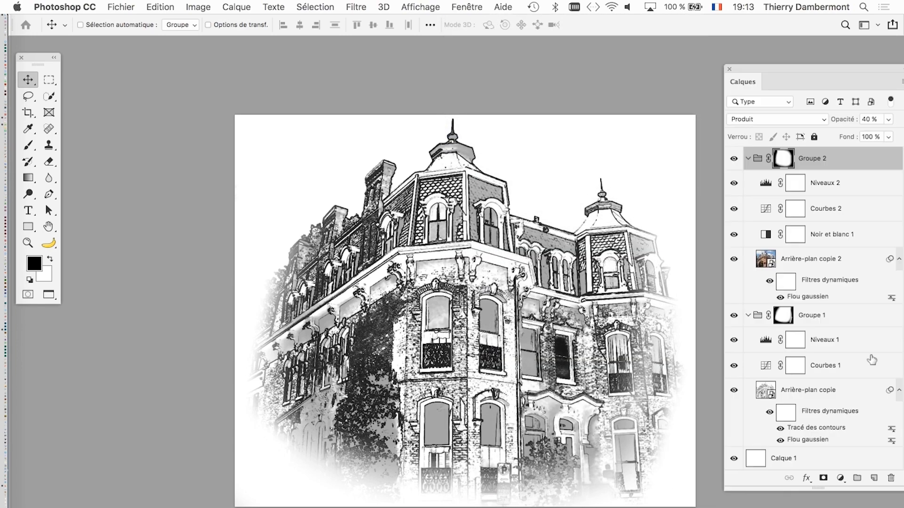
# Isolate the Arrière-plan layer to view the original building photo enlarged.
pyautogui.scroll(-1, 773, 445)
pyautogui.keyDown('alt'); pyautogui.click(733, 459); pyautogui.keyUp('alt')
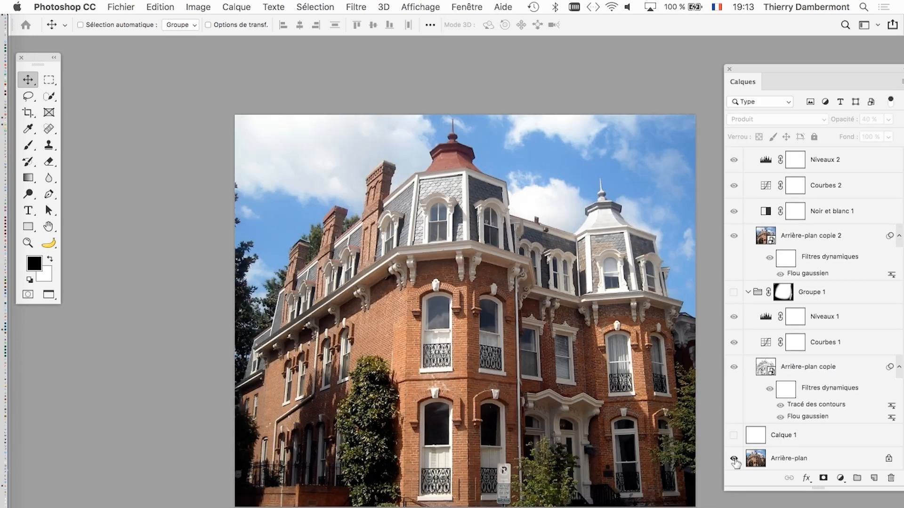
pyautogui.scroll(2, 533, 380)
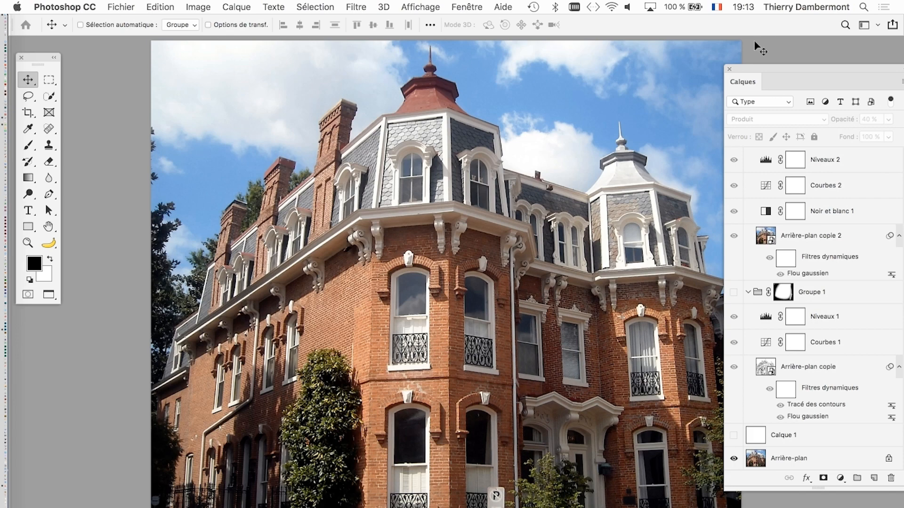
# Reposition the Calques panel beside the building, restore all layers' visibility, and collapse Groupe 2.
pyautogui.moveTo(753, 67); pyautogui.dragTo(790, 70)
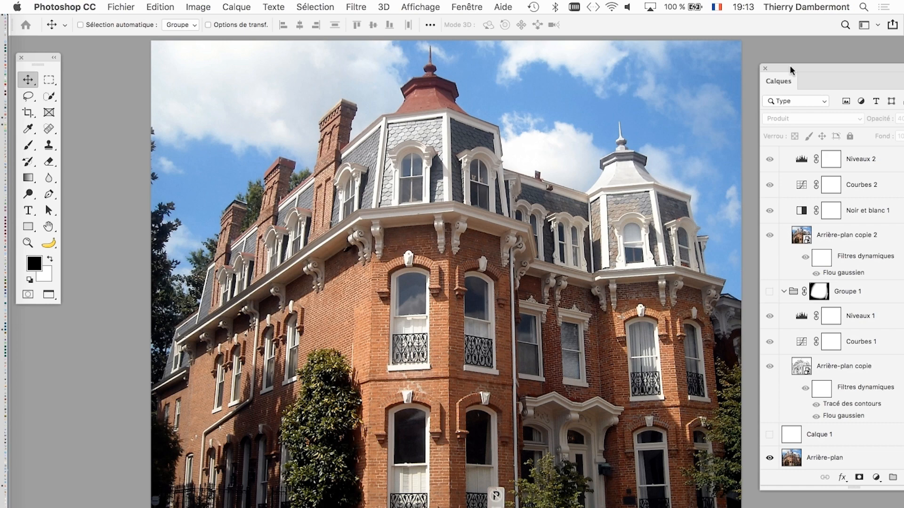
pyautogui.moveTo(789, 65); pyautogui.dragTo(738, 30)
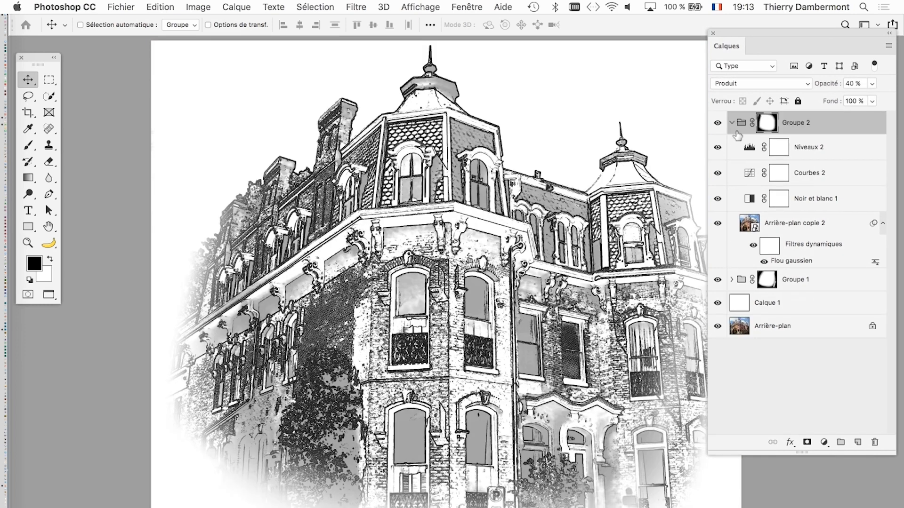
pyautogui.click(731, 123)
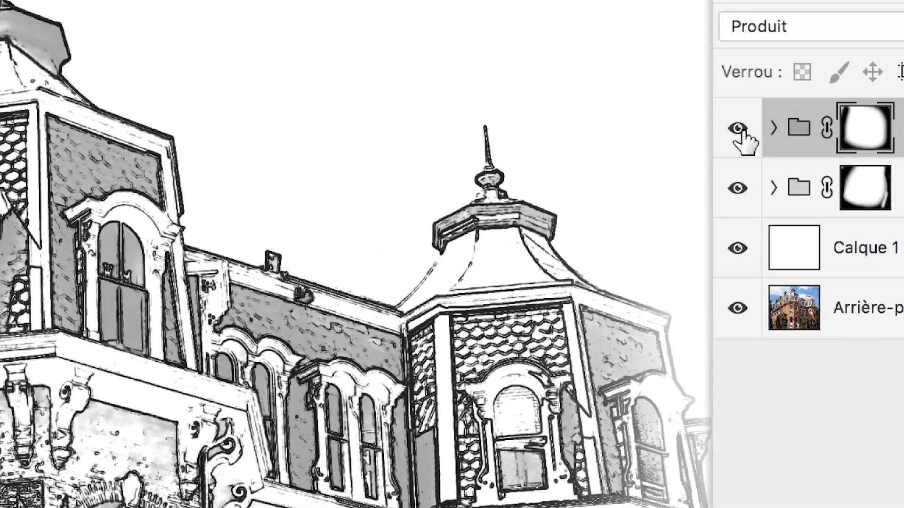
# Toggle the visibility of Groupe 2 and Groupe 1 to compare the building's line drawing with its grey shading.
pyautogui.moveTo(658, 104); pyautogui.dragTo(665, 150)
pyautogui.click(743, 146)
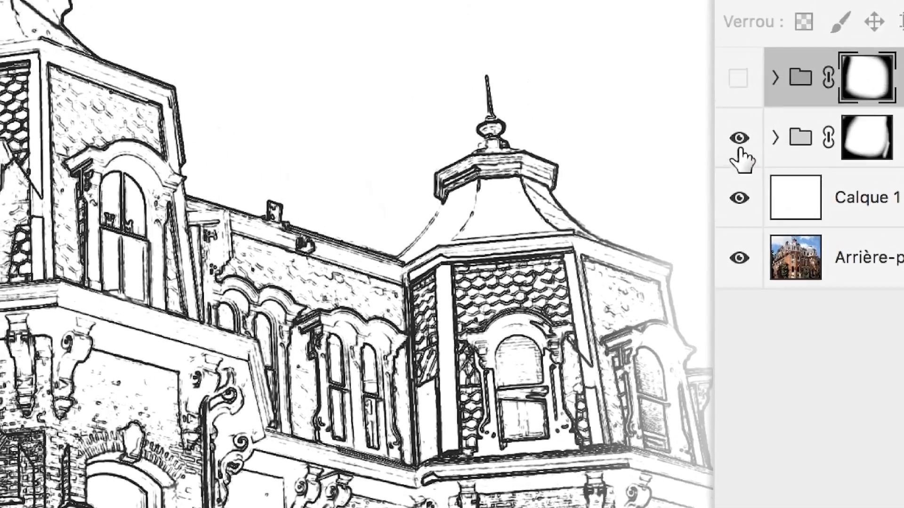
pyautogui.click(731, 105)
pyautogui.click(730, 46)
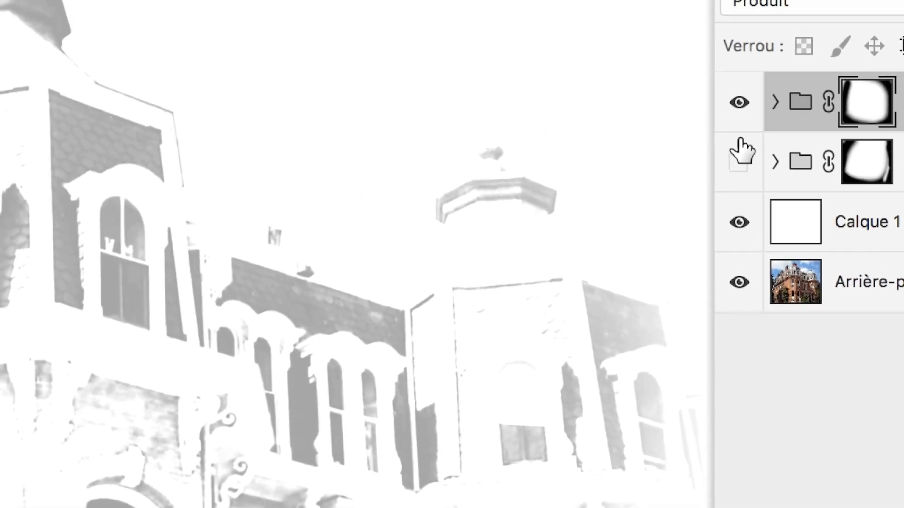
pyautogui.click(741, 146)
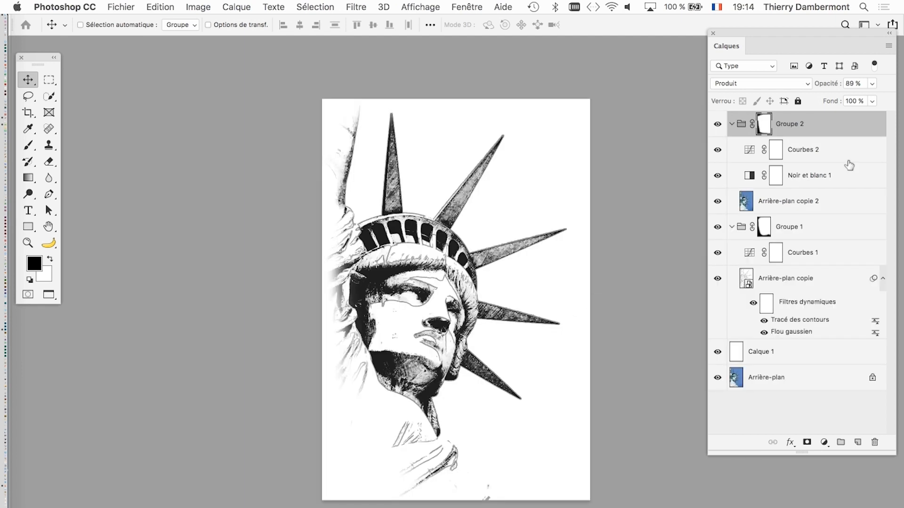
# Move the Calques panel closer to the statue image and collapse Groupe 2 and Groupe 1.
pyautogui.hscroll(5, 389, 177)
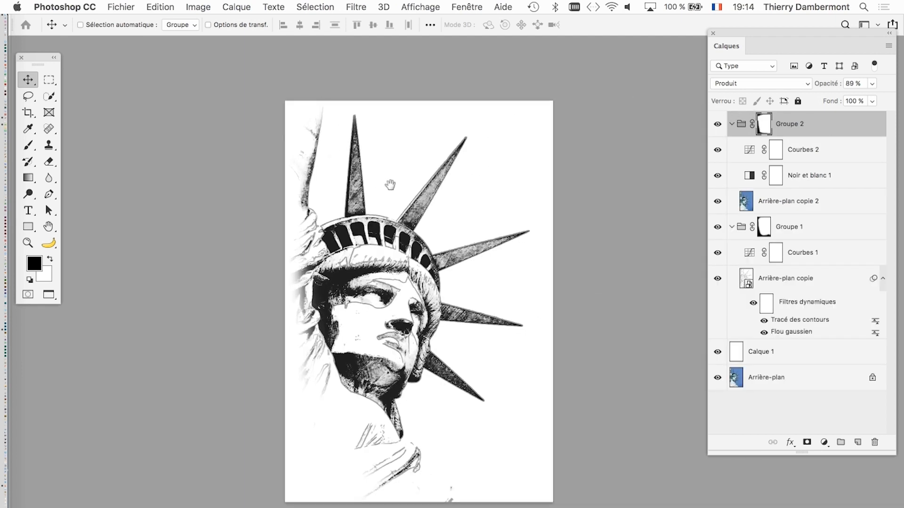
pyautogui.moveTo(767, 35); pyautogui.dragTo(631, 47)
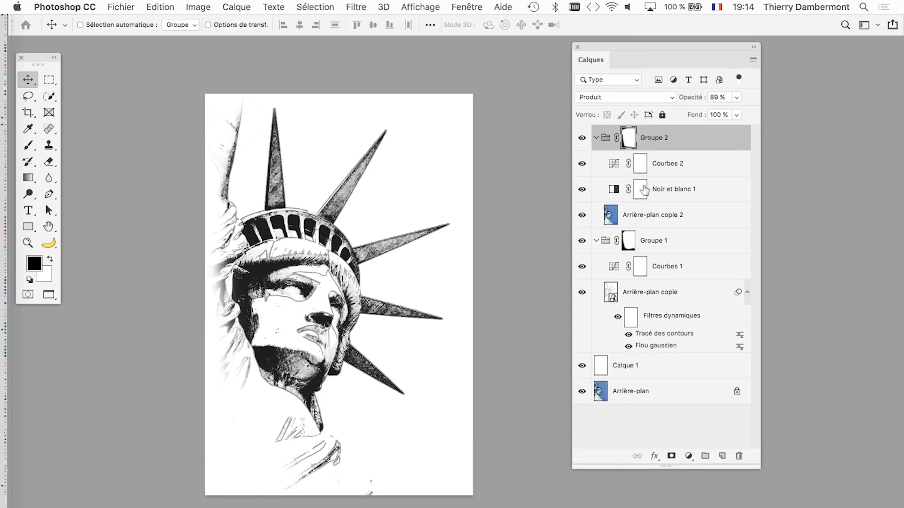
pyautogui.click(596, 137)
pyautogui.click(596, 163)
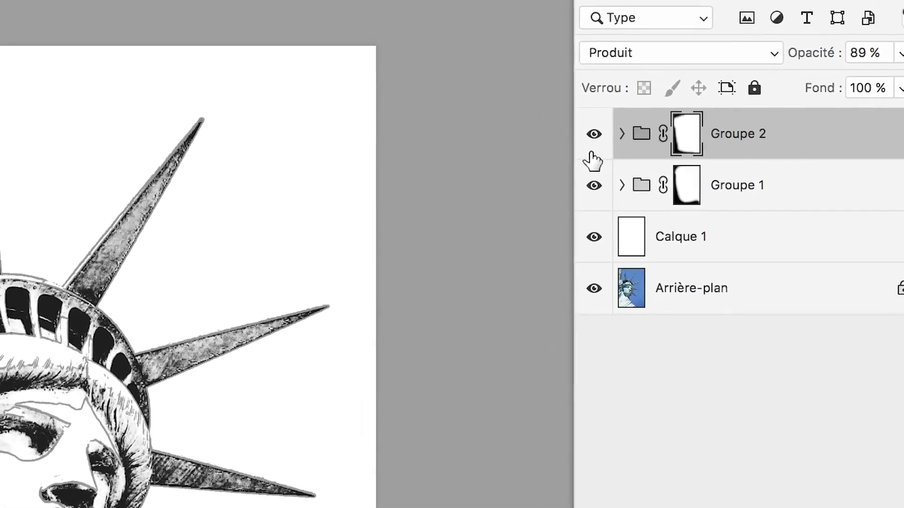
# Hide both groups and isolate the Arrière-plan layer to view the original statue photo.
pyautogui.click(593, 141)
pyautogui.click(593, 185)
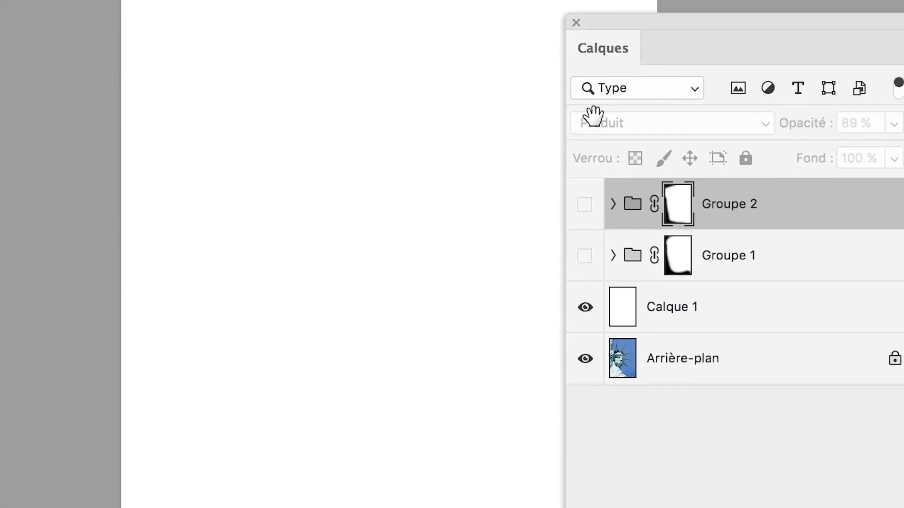
pyautogui.keyDown('alt'); pyautogui.click(586, 359); pyautogui.keyUp('alt')
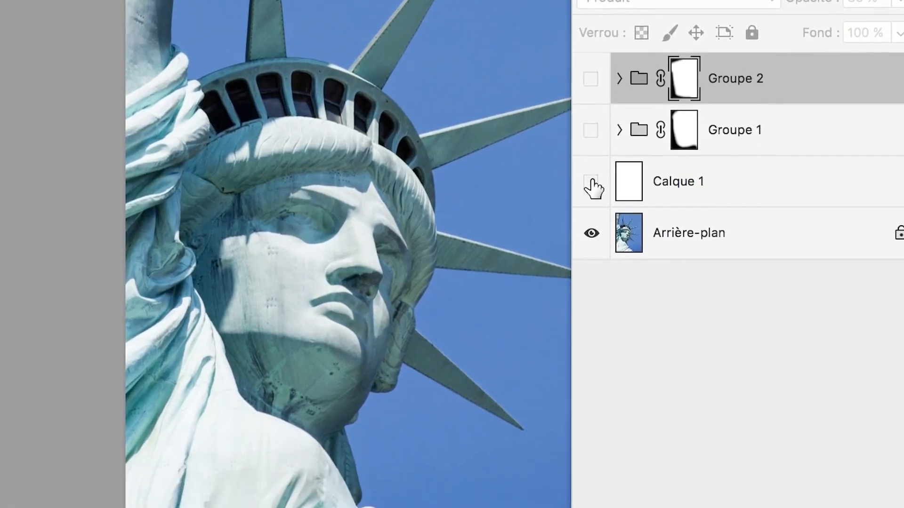
# Restore Calque 1 and both groups, toggling Groupe 1 to compare the statue's outlines with its black-and-white shading.
pyautogui.click(596, 226)
pyautogui.click(597, 174)
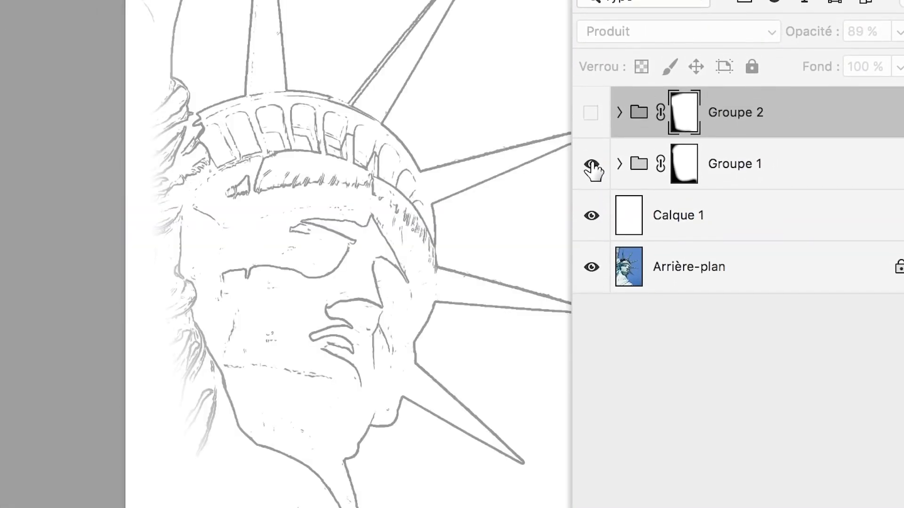
pyautogui.click(591, 113)
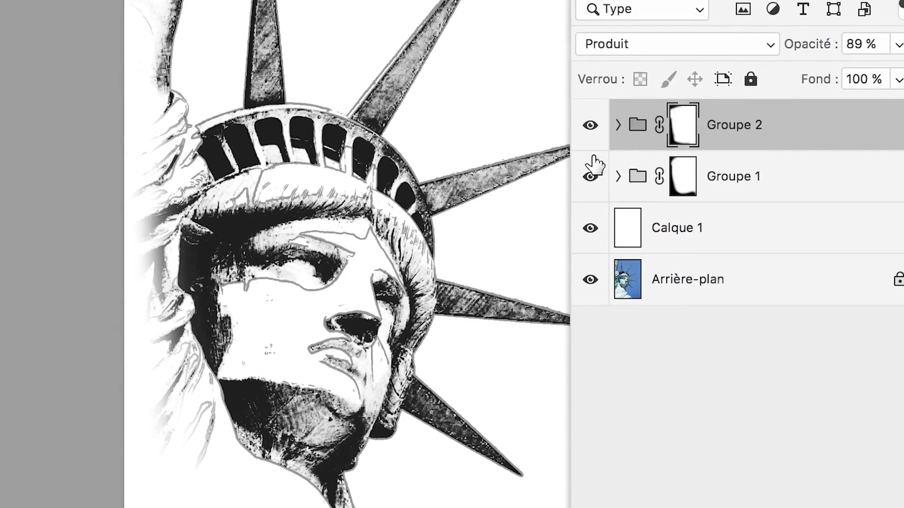
pyautogui.click(591, 194)
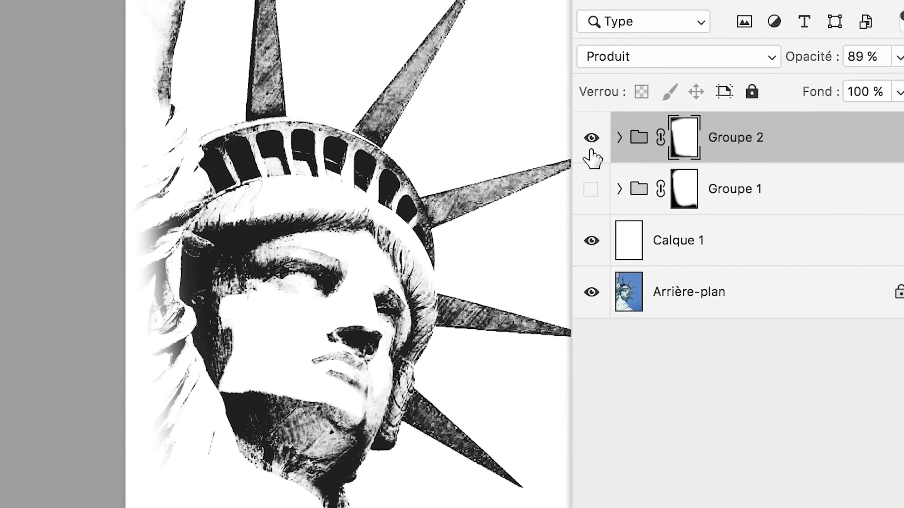
pyautogui.click(591, 183)
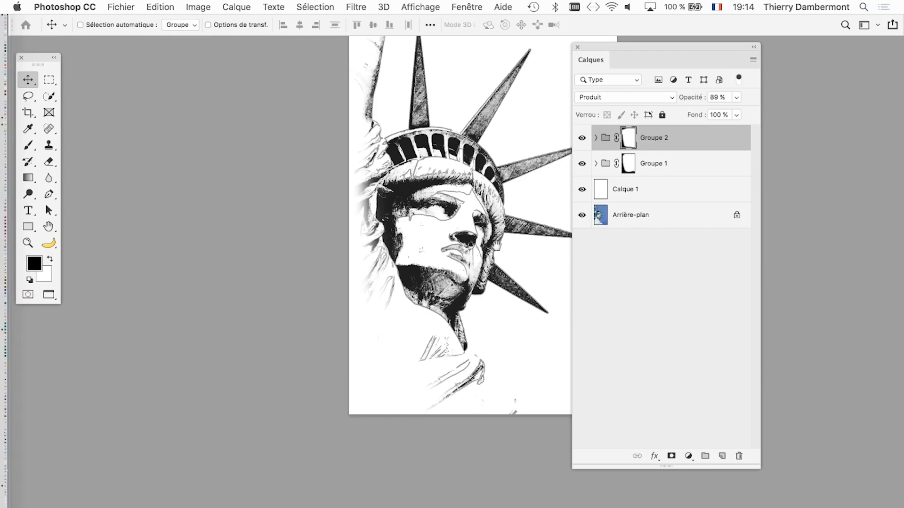
# Move the Calques panel away from the statue image and close the statue-of-liberty-10 document.
pyautogui.moveTo(492, 258); pyautogui.dragTo(404, 309)
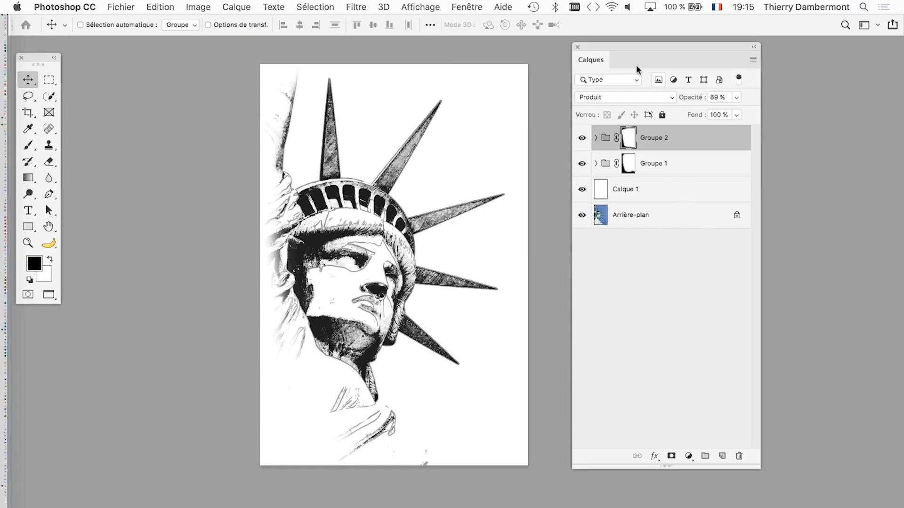
pyautogui.moveTo(604, 47); pyautogui.dragTo(657, 65)
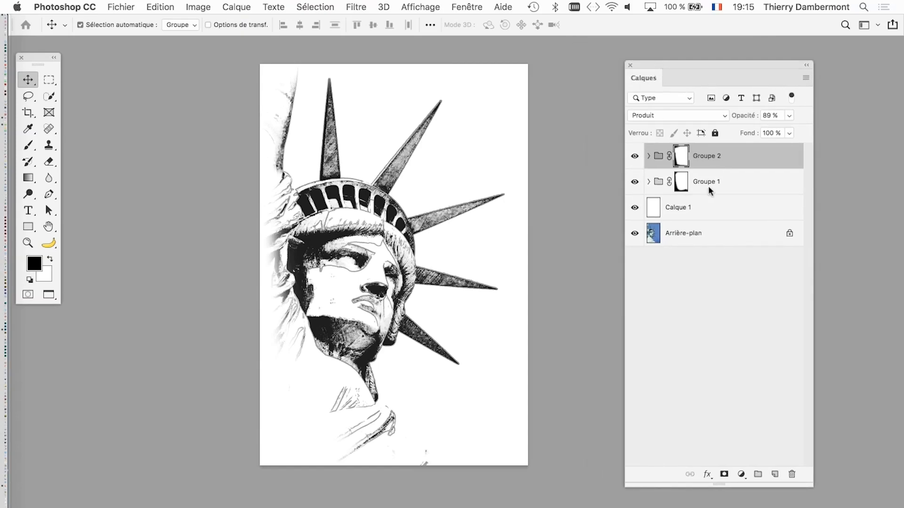
pyautogui.press('super+w')
pyautogui.click(391, 203)
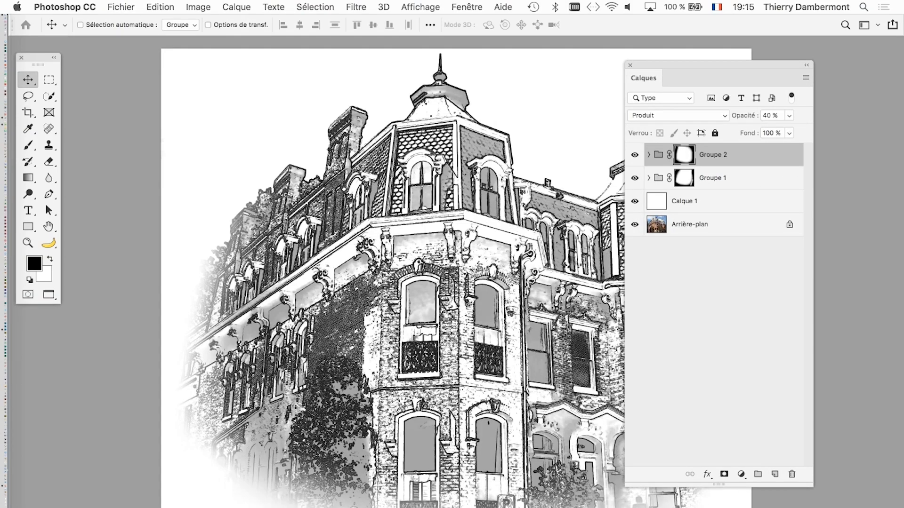
# Return the building document to a floating window and switch to Firefox.
pyautogui.press('f')
pyautogui.press('f')
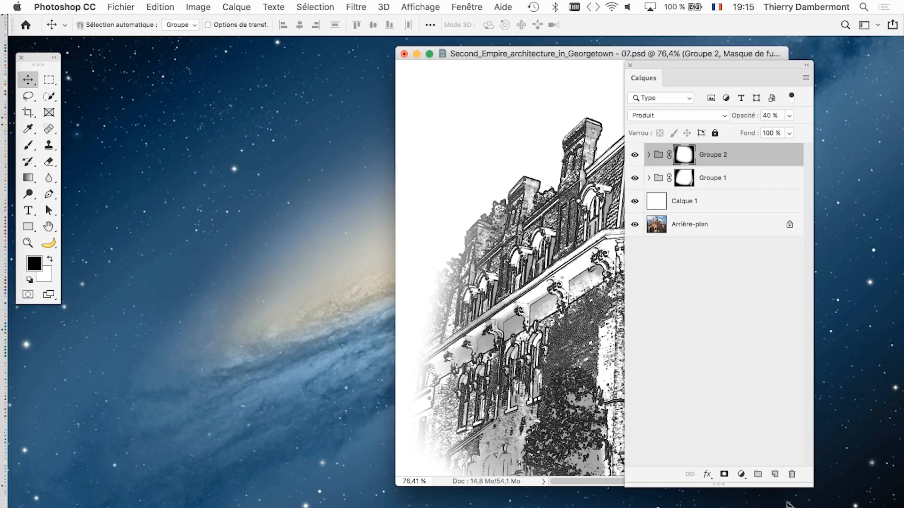
pyautogui.press('super+Tab')
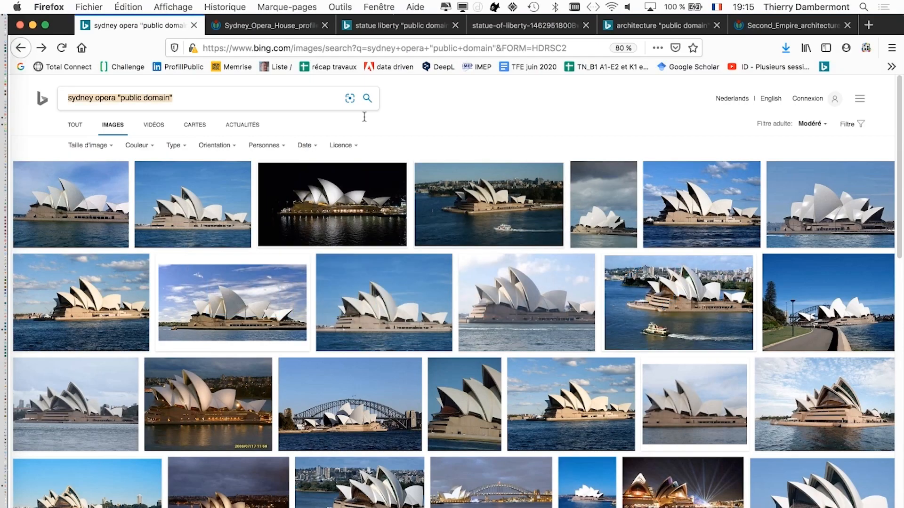
# Review the browser pages holding the public-domain source photos of the Sydney opera, the statue of liberty and the architecture.
pyautogui.click(247, 26)
pyautogui.click(166, 27)
pyautogui.click(282, 28)
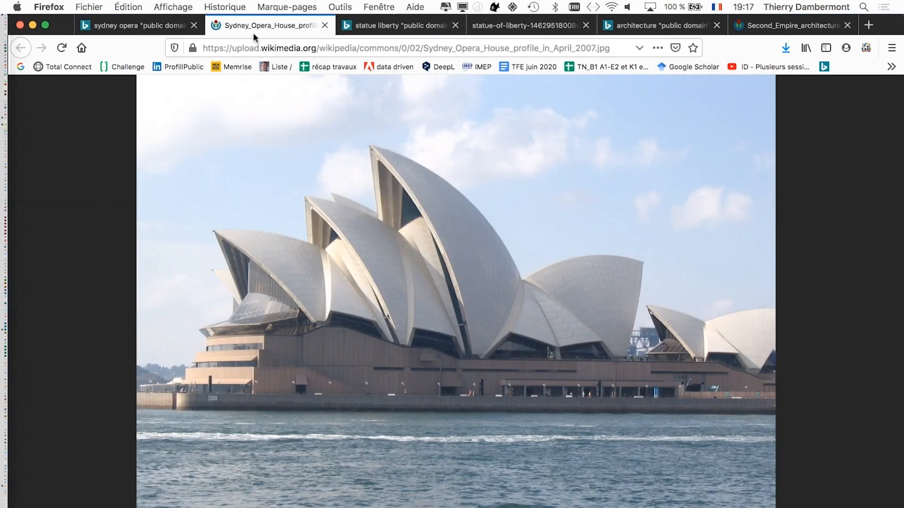
pyautogui.click(385, 24)
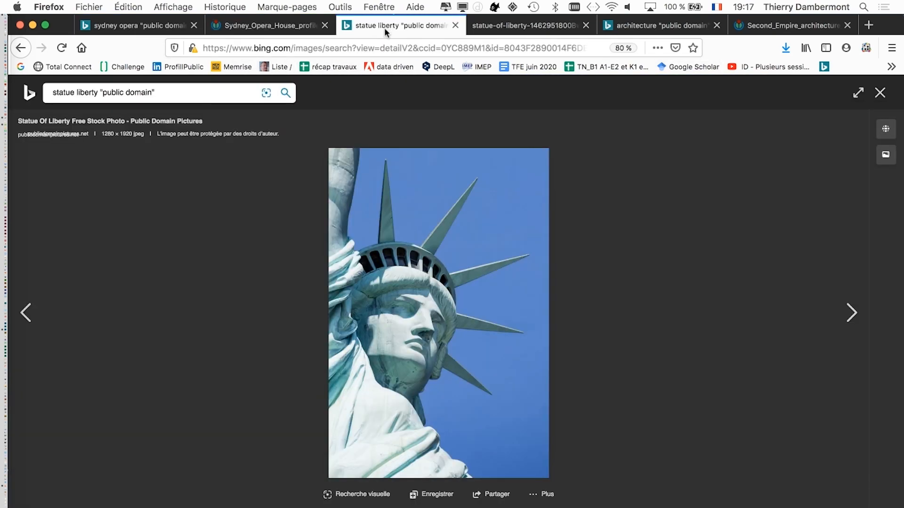
pyautogui.click(486, 27)
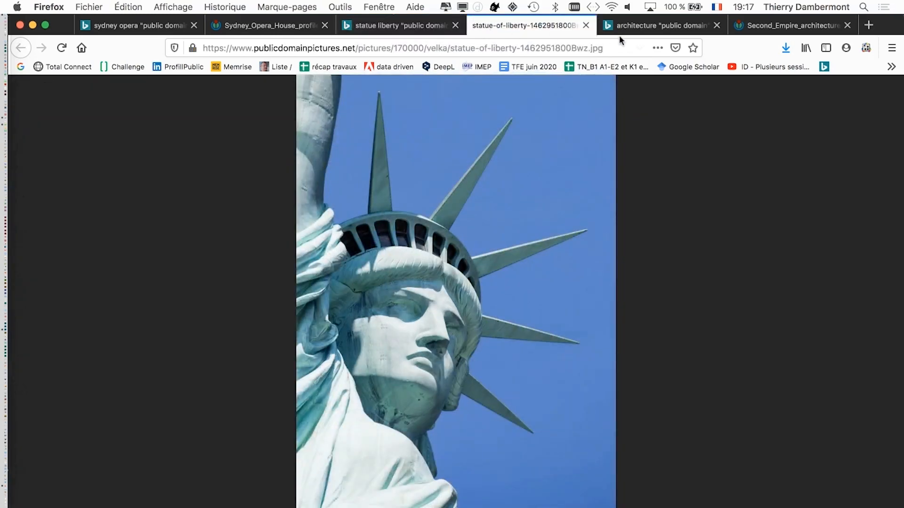
pyautogui.click(633, 28)
pyautogui.click(780, 28)
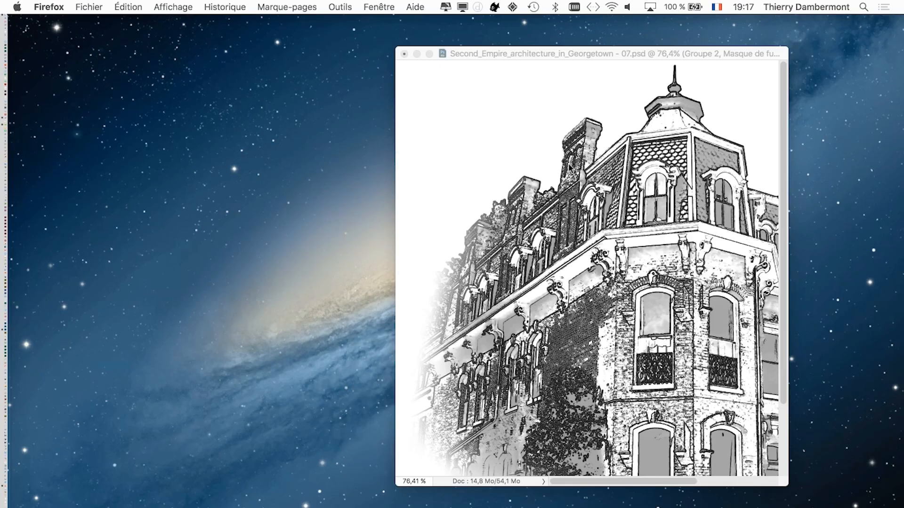
# Return to Photoshop and rearrange and resize the building document's window and the Calques panel.
pyautogui.click(33, 25)
pyautogui.moveTo(475, 53); pyautogui.dragTo(174, 53)
pyautogui.moveTo(465, 484); pyautogui.dragTo(398, 505)
pyautogui.scroll(-5, 271, 357)
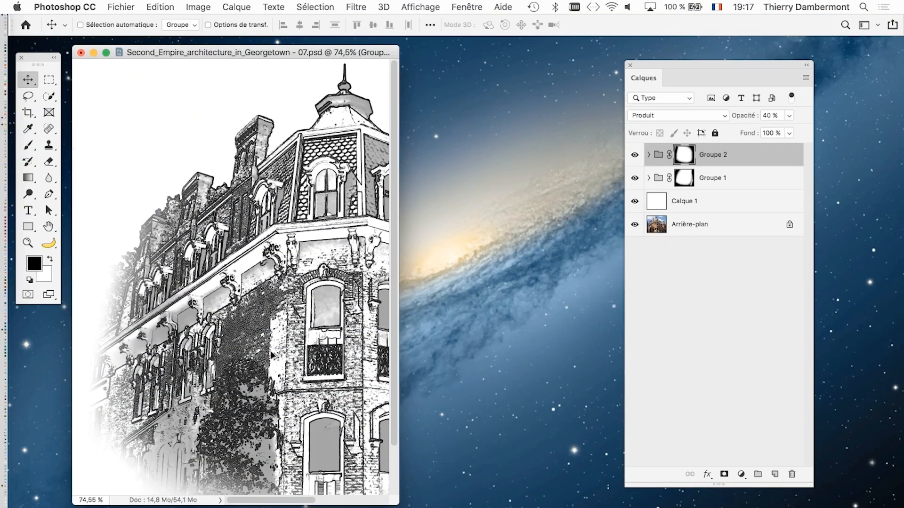
pyautogui.scroll(-1, 271, 356)
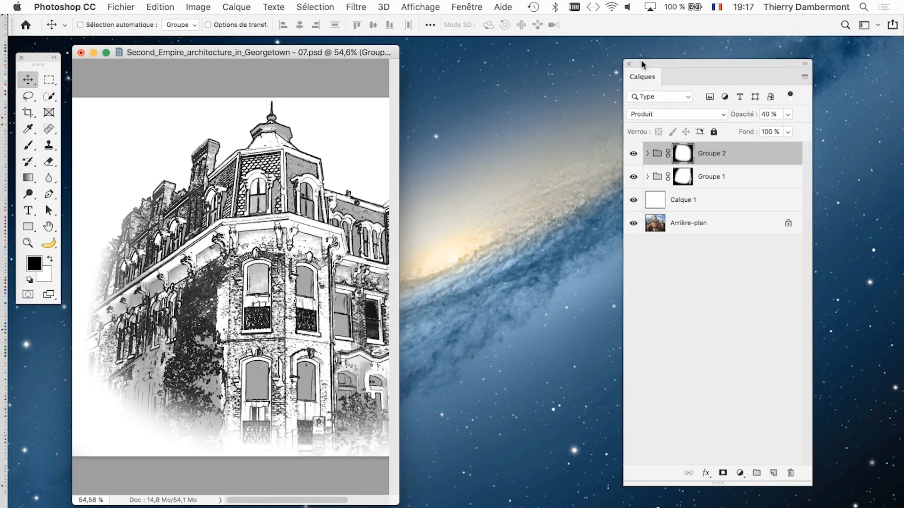
pyautogui.moveTo(647, 64); pyautogui.dragTo(289, 127)
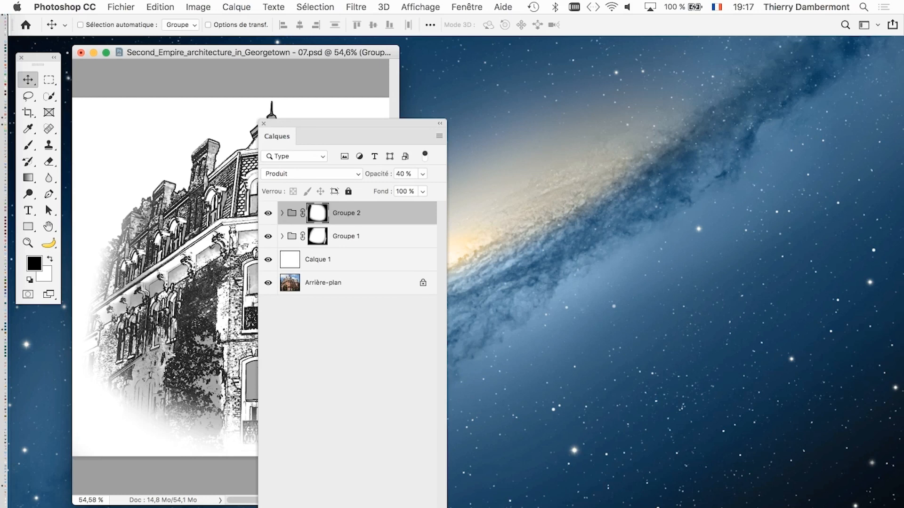
pyautogui.moveTo(445, 507); pyautogui.dragTo(426, 483)
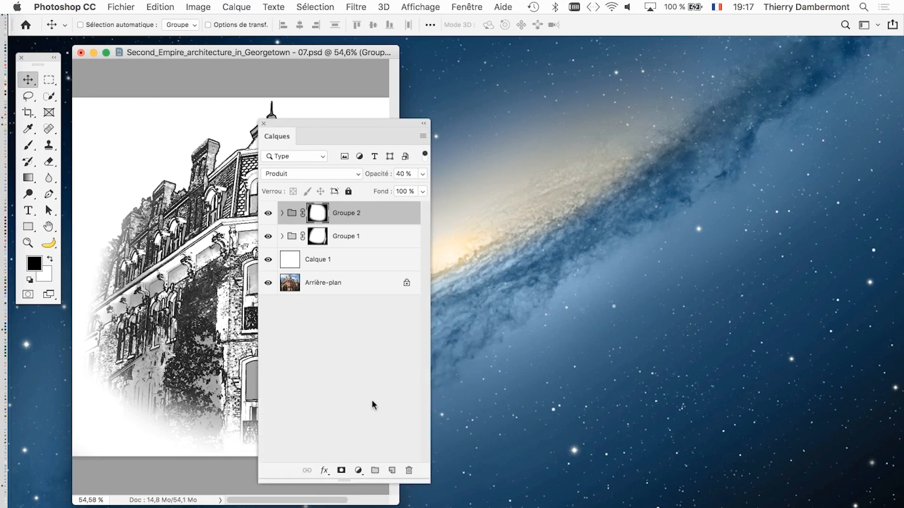
# Open the old-historic-building, chartres-cathedral and new-york-city-public-library JPG photos from the "photo en dessin" folder.
pyautogui.click(126, 6)
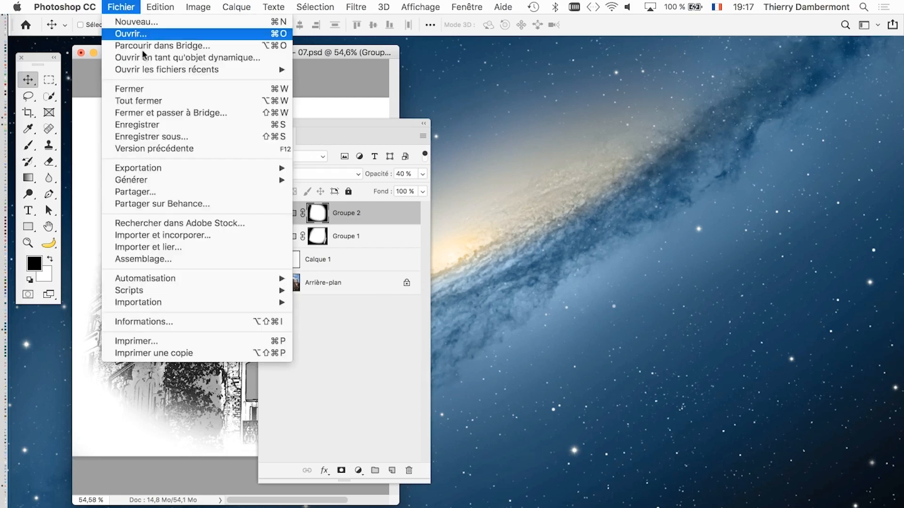
pyautogui.moveTo(276, 72)
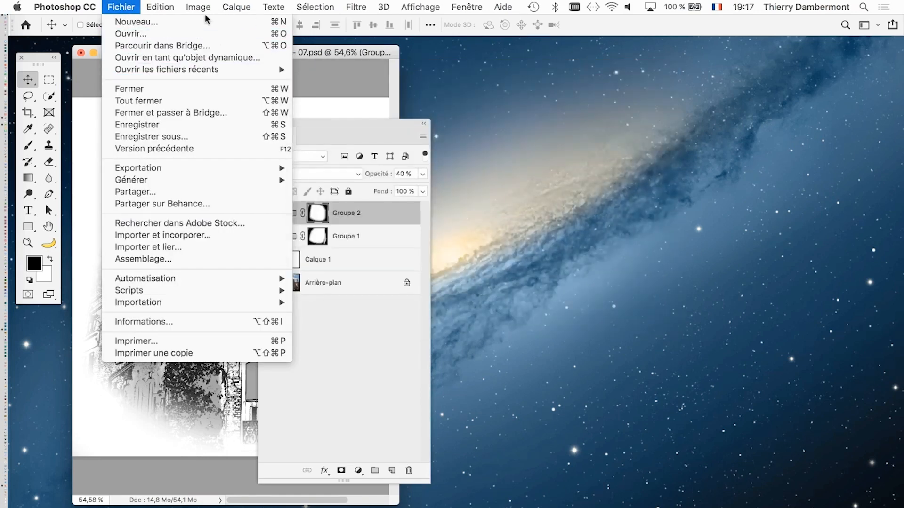
pyautogui.click(189, 32)
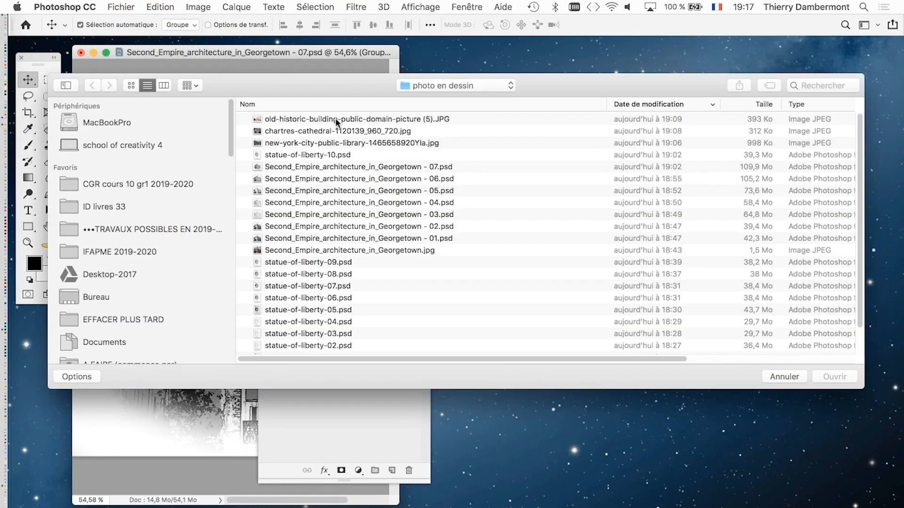
pyautogui.moveTo(333, 120); pyautogui.dragTo(305, 157)
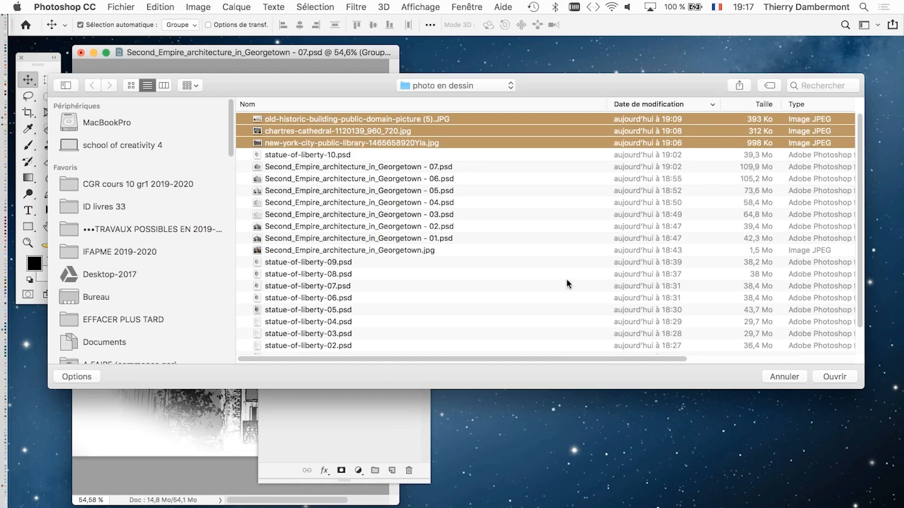
pyautogui.click(835, 377)
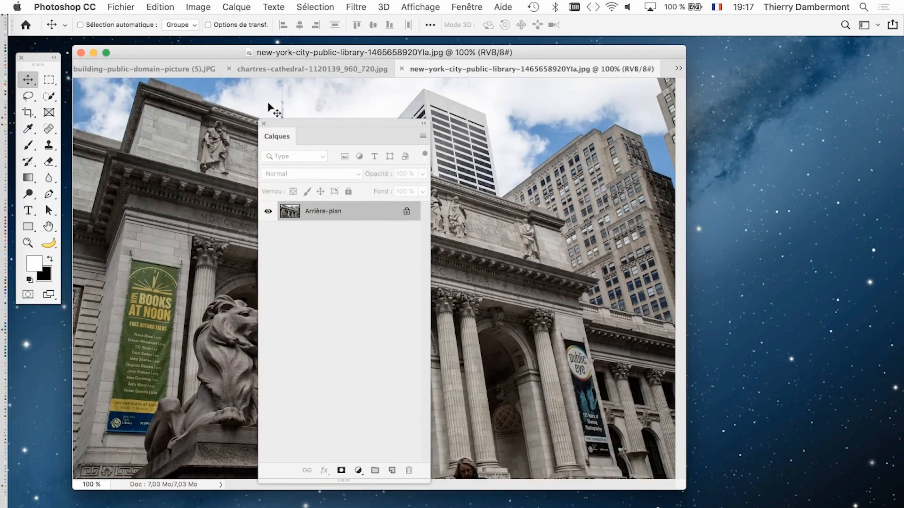
# Move the Calques panel off the image and compare the historic building, Chartres cathedral and New York library photos.
pyautogui.click(290, 68)
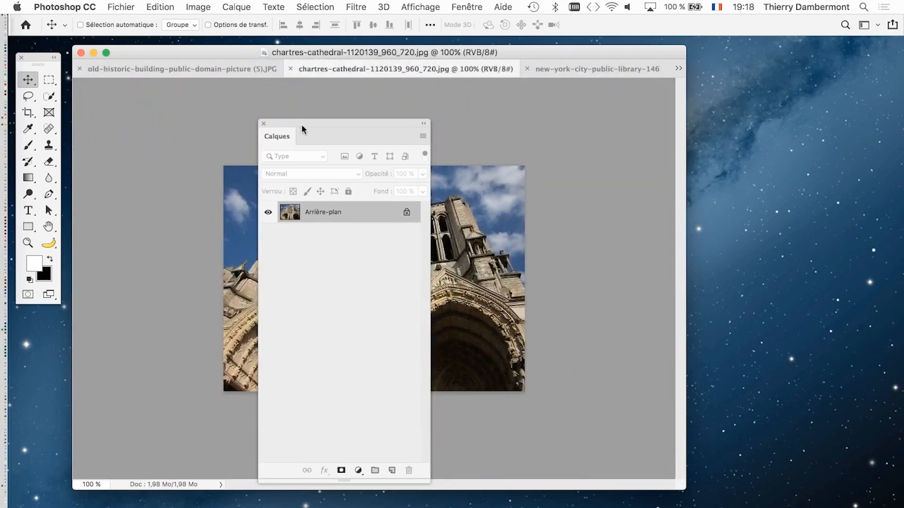
pyautogui.moveTo(301, 125); pyautogui.dragTo(765, 185)
pyautogui.click(208, 69)
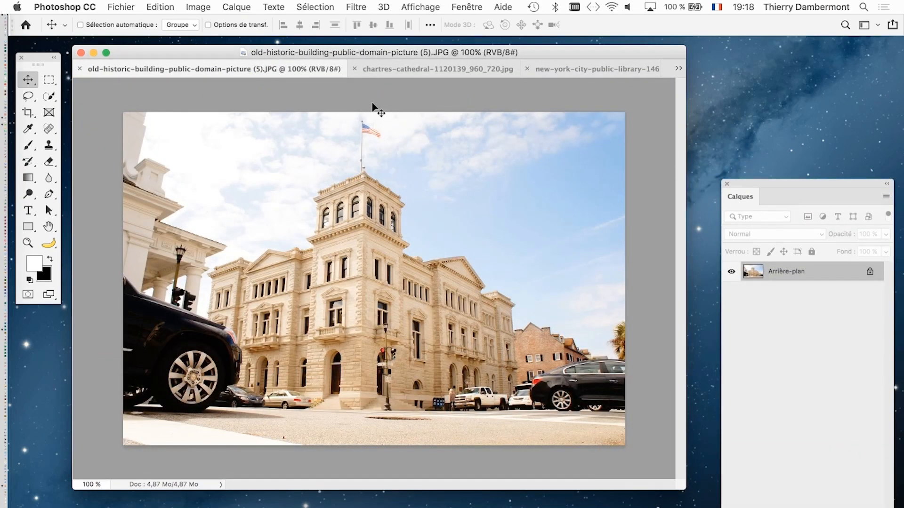
pyautogui.click(382, 67)
pyautogui.click(576, 69)
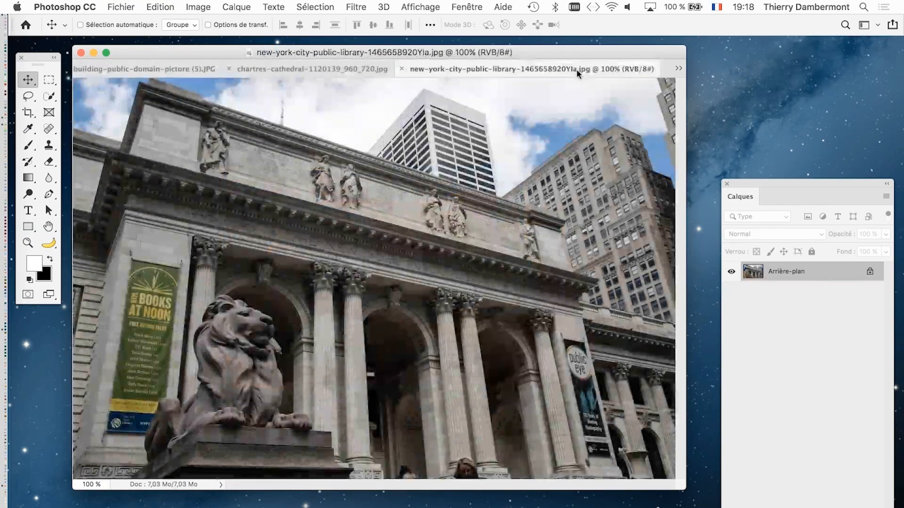
pyautogui.click(250, 68)
pyautogui.click(208, 69)
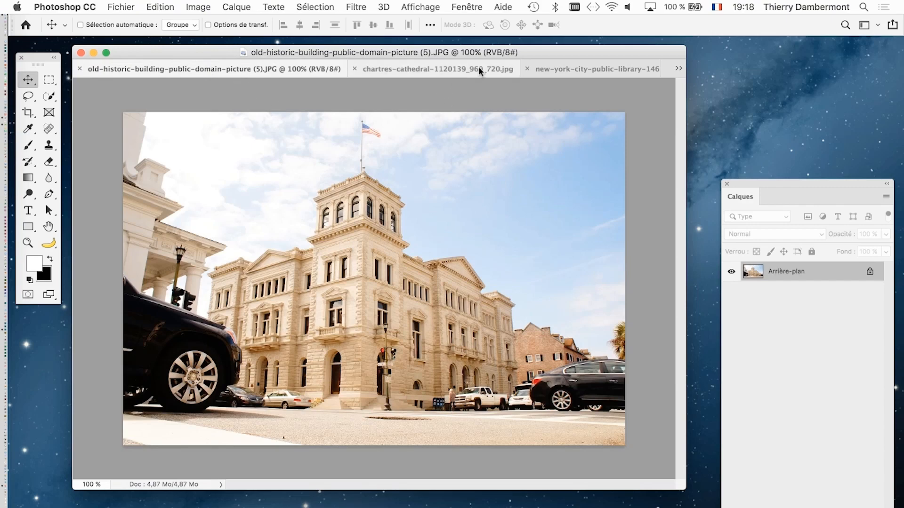
# Close the chartres-cathedral and new-york-city-public-library photos, keeping the historic building photo open.
pyautogui.click(376, 70)
pyautogui.click(290, 70)
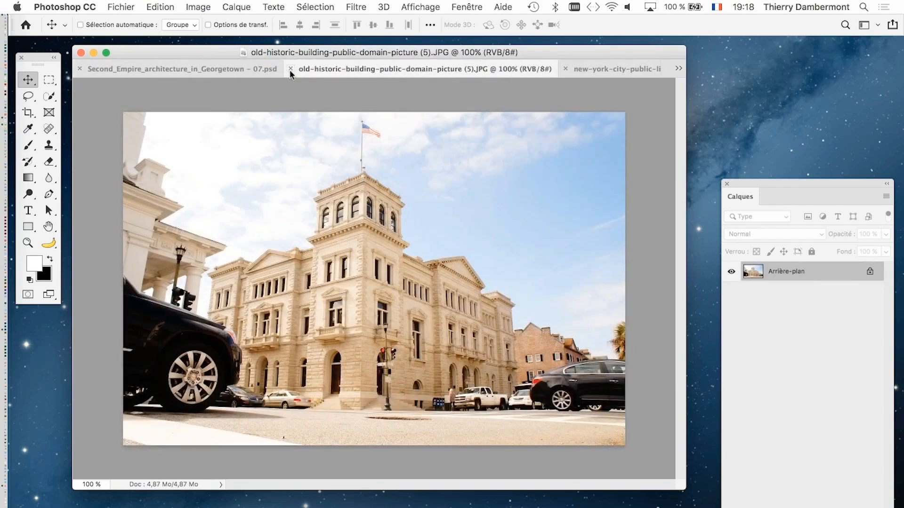
pyautogui.click(565, 69)
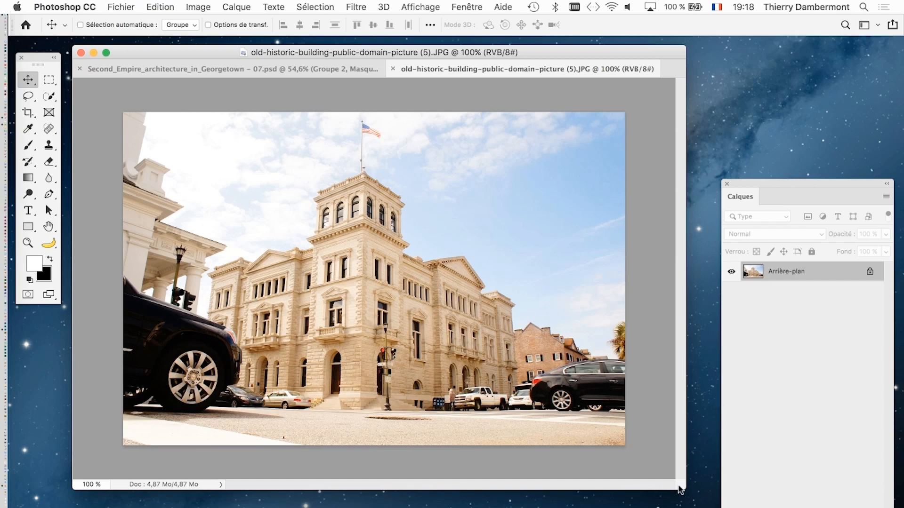
# Float the historic building photo in its own window beside the Second_Empire drawing and place a shortened Calques panel between them.
pyautogui.moveTo(683, 489); pyautogui.dragTo(434, 507)
pyautogui.moveTo(198, 67); pyautogui.dragTo(532, 47)
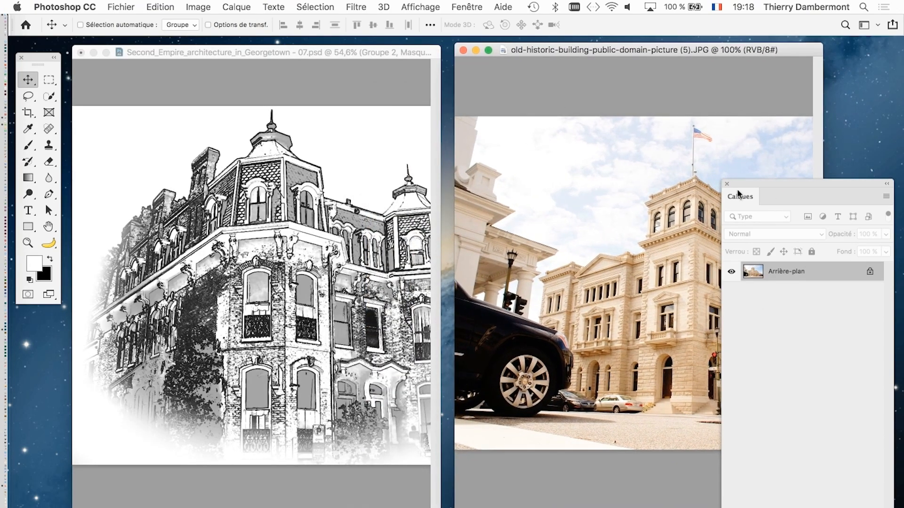
pyautogui.moveTo(759, 180); pyautogui.dragTo(423, 106)
pyautogui.moveTo(504, 466); pyautogui.dragTo(508, 355)
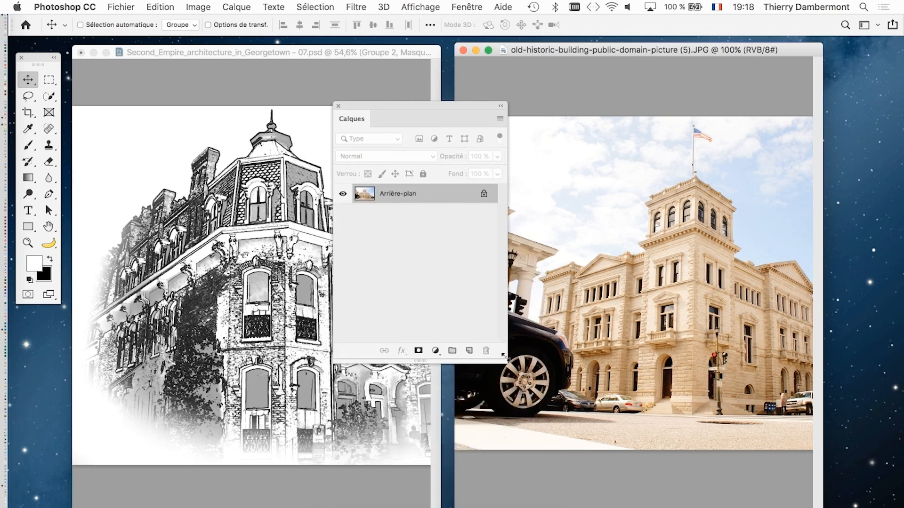
pyautogui.moveTo(465, 106); pyautogui.dragTo(486, 108)
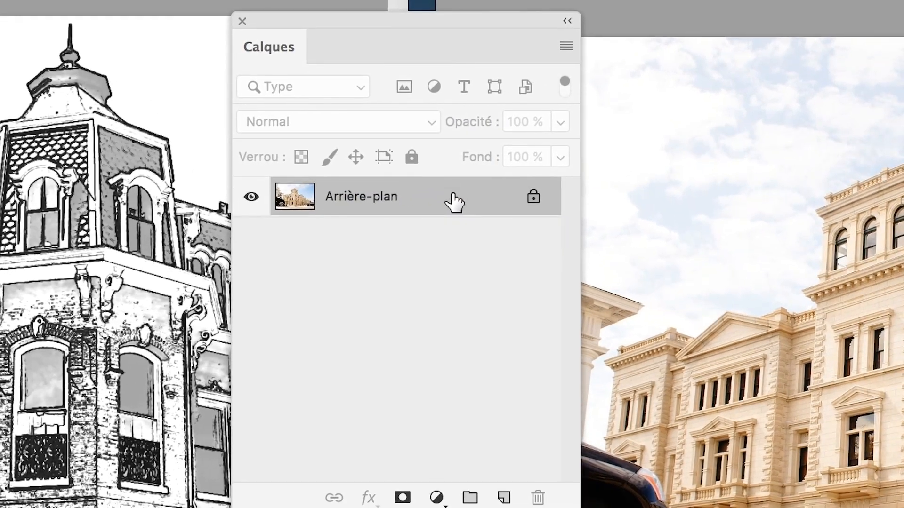
# Duplicate the Arrière-plan layer of the historic building photo, and widen its window while rearranging the Calques panel.
pyautogui.moveTo(454, 202); pyautogui.dragTo(505, 501)
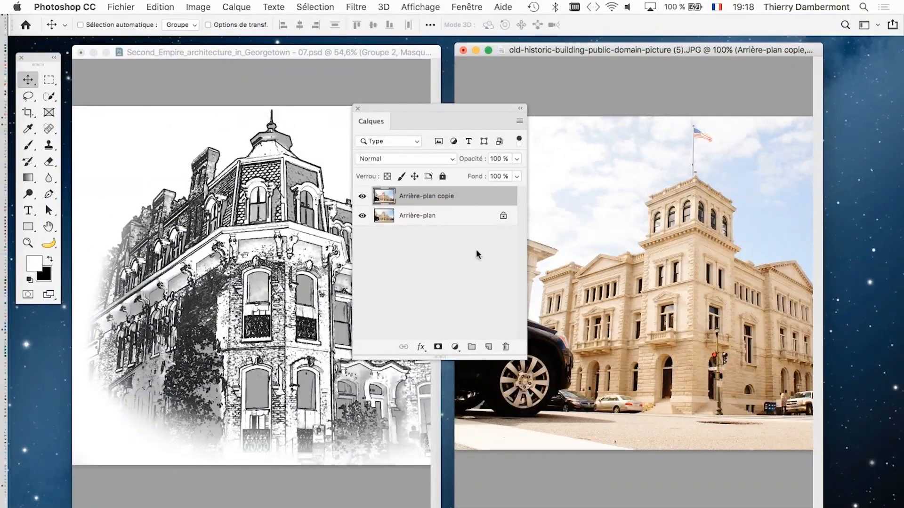
pyautogui.moveTo(526, 360); pyautogui.dragTo(523, 372)
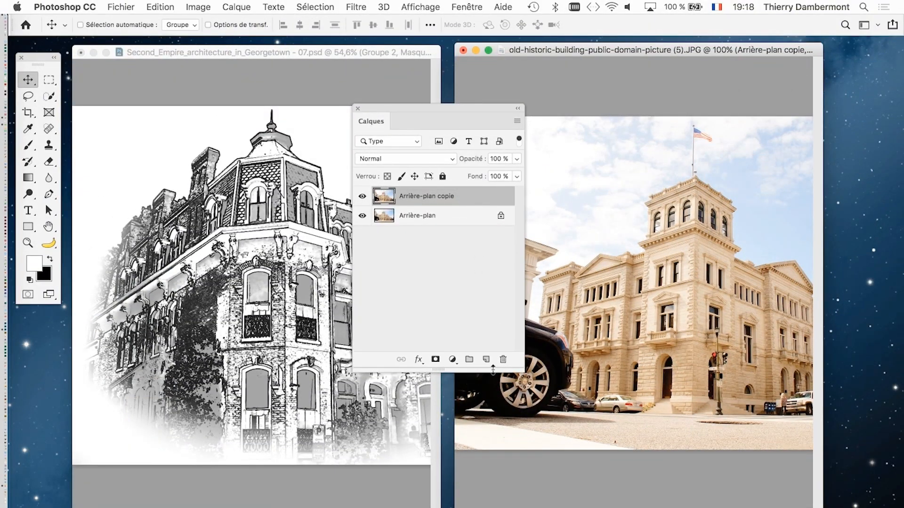
pyautogui.moveTo(420, 106); pyautogui.dragTo(442, 140)
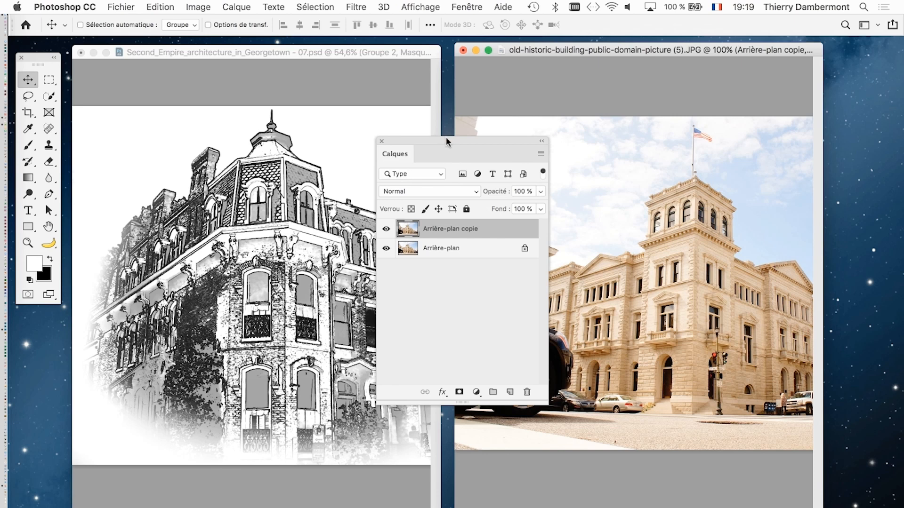
pyautogui.moveTo(444, 136); pyautogui.dragTo(376, 123)
pyautogui.moveTo(823, 507); pyautogui.dragTo(903, 507)
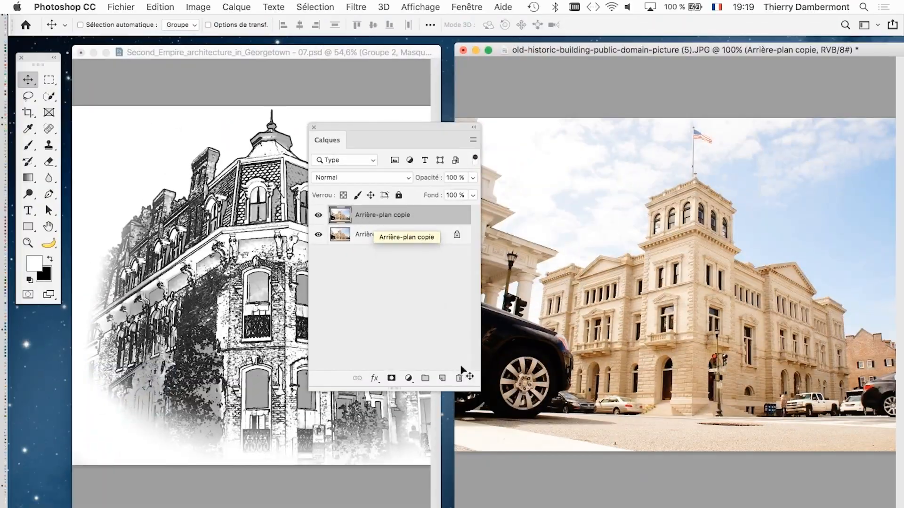
pyautogui.moveTo(544, 482); pyautogui.dragTo(578, 382)
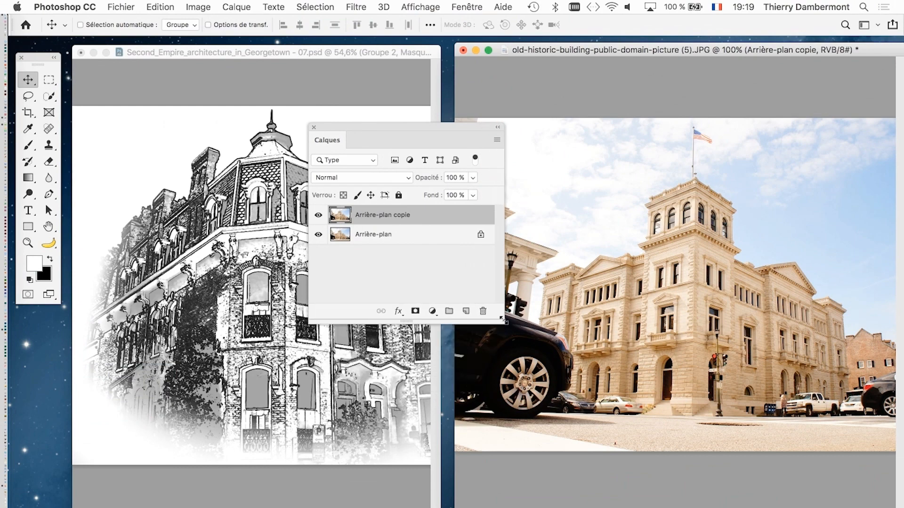
# Examine the image colour mode choices, such as Niveaux de gris and Couleurs CMJN, and the Format d'épreuve options.
pyautogui.click(198, 6)
pyautogui.moveTo(209, 24)
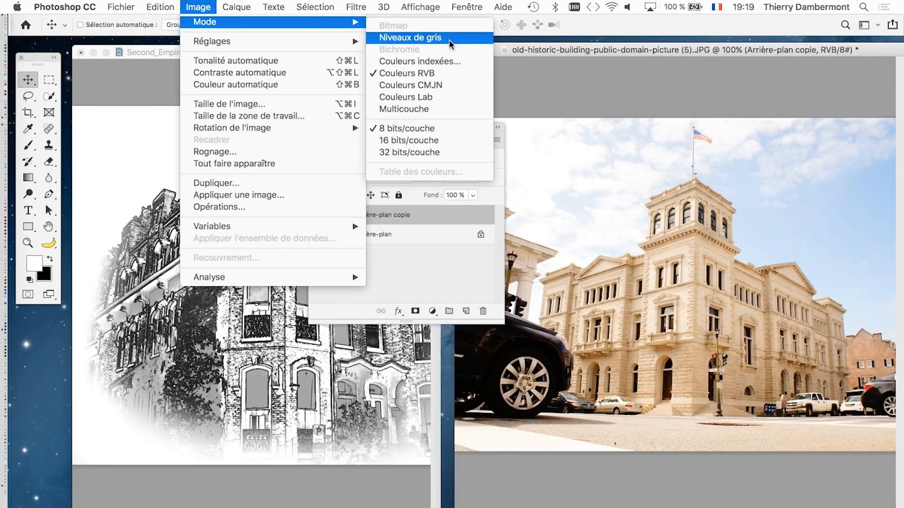
pyautogui.click(454, 263)
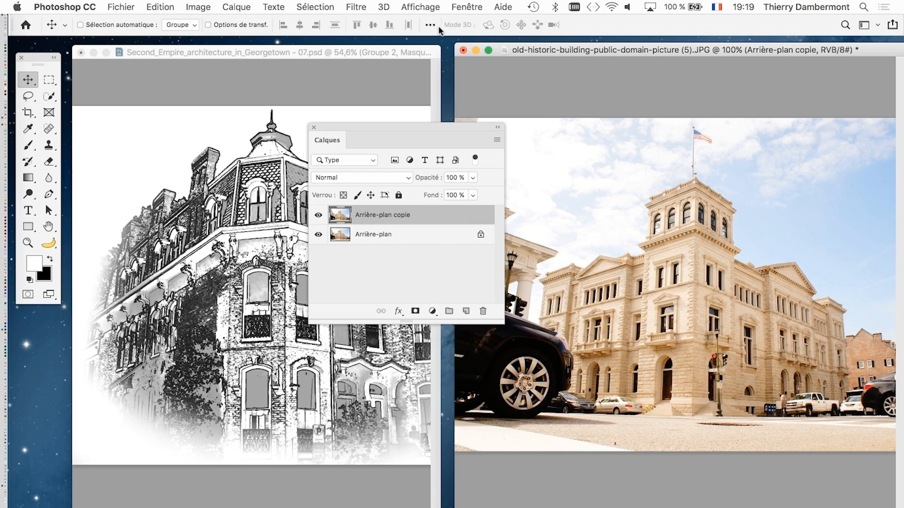
pyautogui.click(431, 8)
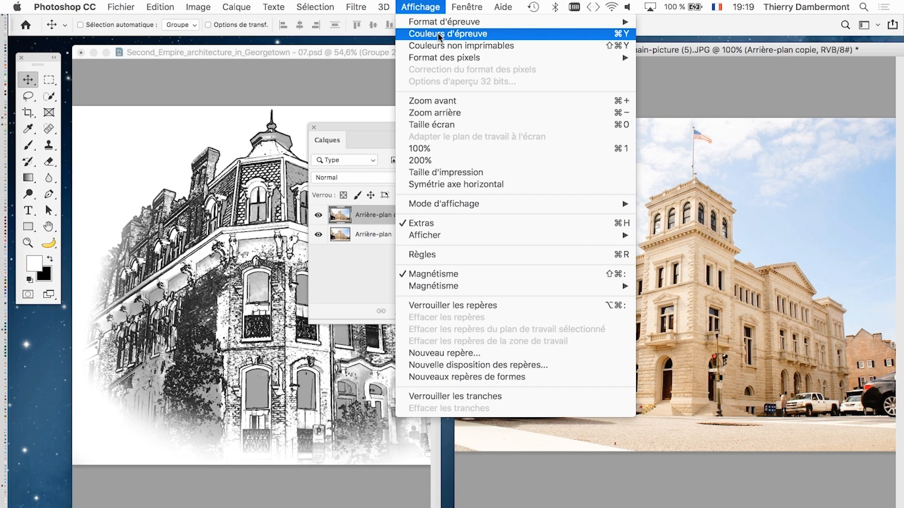
pyautogui.moveTo(441, 22)
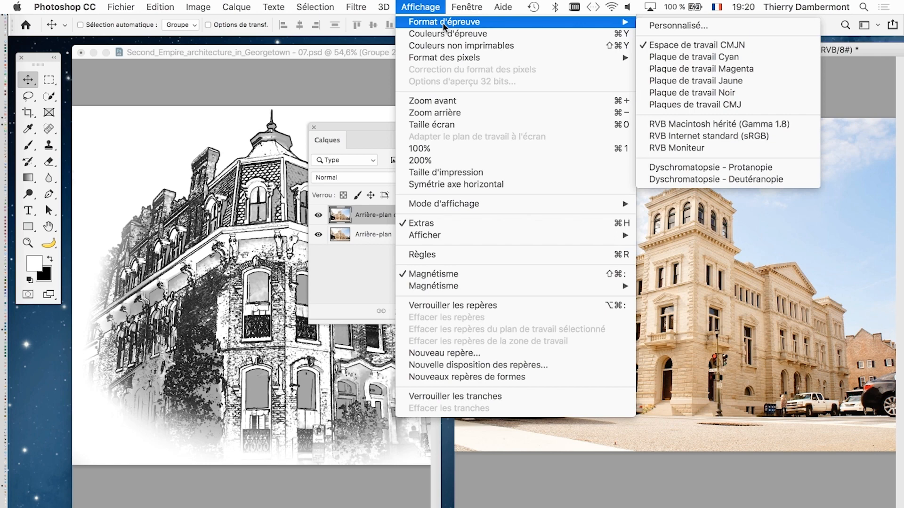
pyautogui.click(197, 7)
pyautogui.moveTo(206, 23)
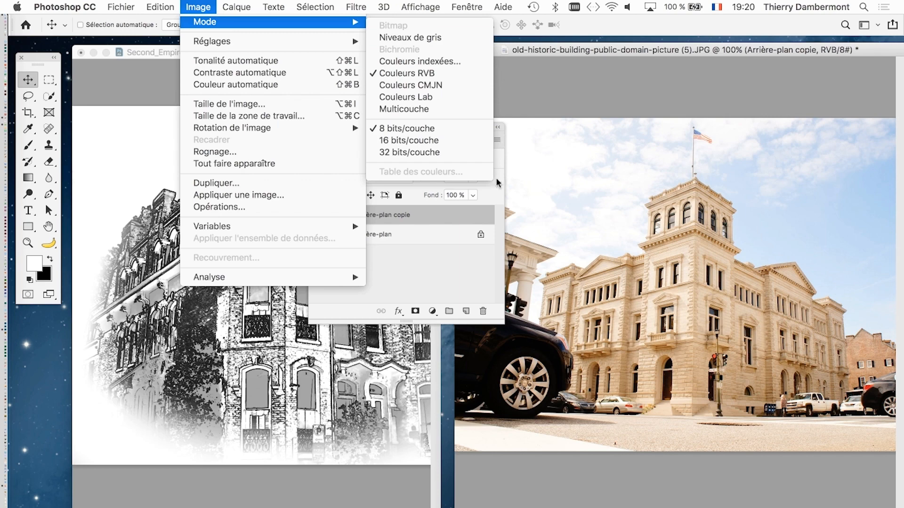
pyautogui.click(484, 261)
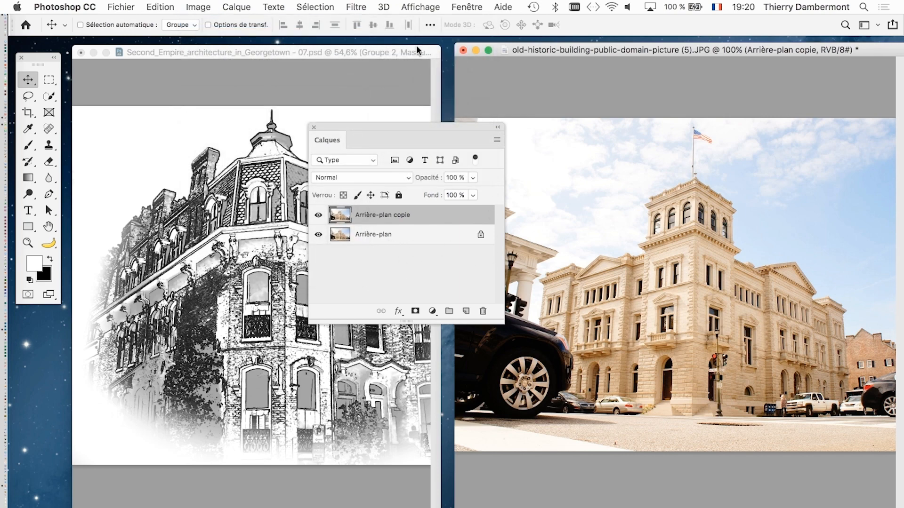
pyautogui.click(422, 6)
pyautogui.moveTo(432, 22)
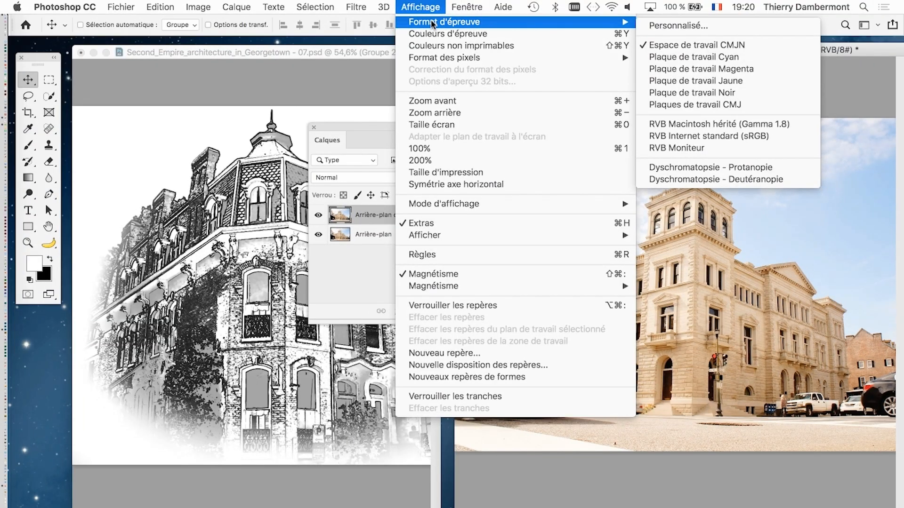
pyautogui.click(356, 127)
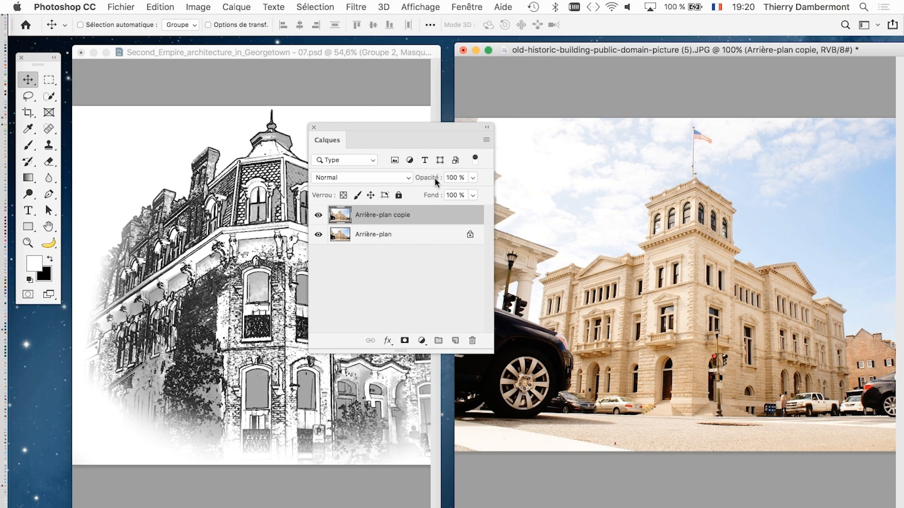
# Add a Noir et blanc adjustment layer above Arrière-plan copie and spread out the Calques and Propriétés panels.
pyautogui.moveTo(429, 126); pyautogui.dragTo(446, 77)
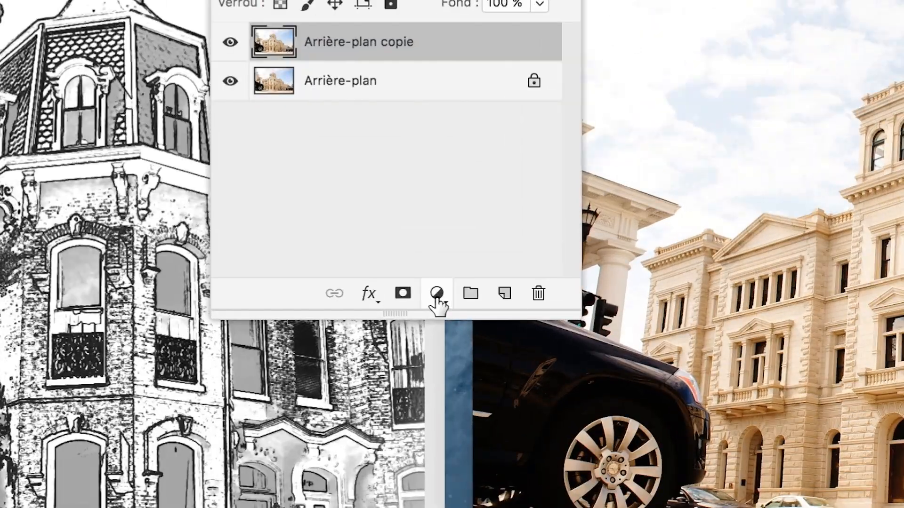
pyautogui.click(437, 296)
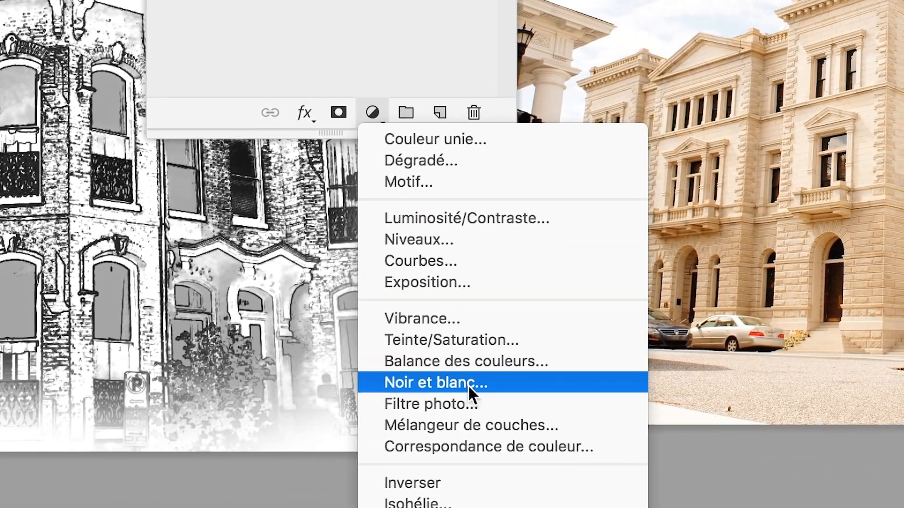
pyautogui.click(477, 413)
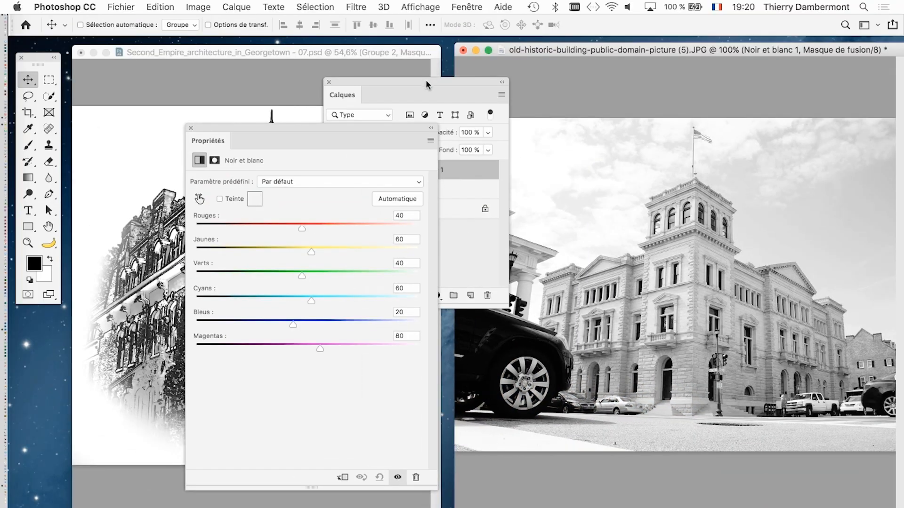
pyautogui.moveTo(428, 80); pyautogui.dragTo(618, 466)
pyautogui.moveTo(345, 128); pyautogui.dragTo(413, 113)
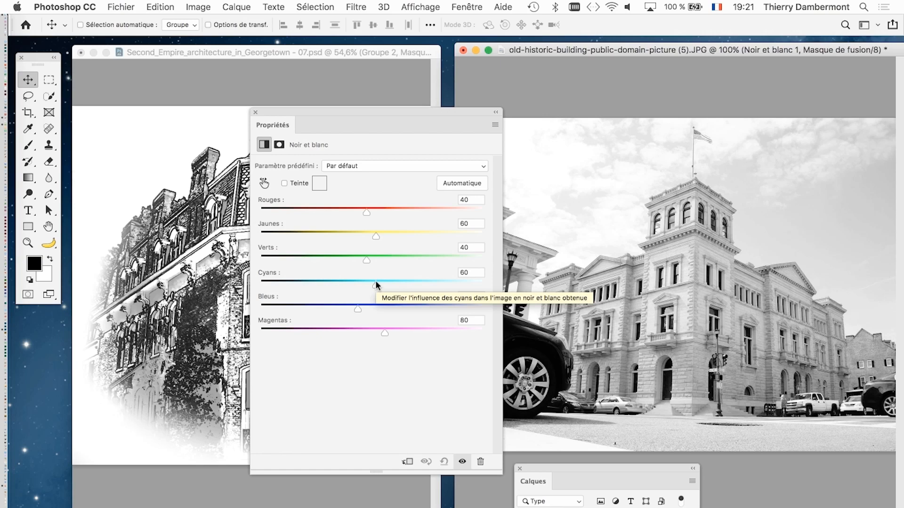
# Set the Noir et blanc mix to Rouges -8, Jaunes 144, Verts 77, Cyans 82, Bleus 179 and Magentas 86.
pyautogui.moveTo(366, 212); pyautogui.dragTo(347, 212)
pyautogui.moveTo(388, 238); pyautogui.dragTo(413, 236)
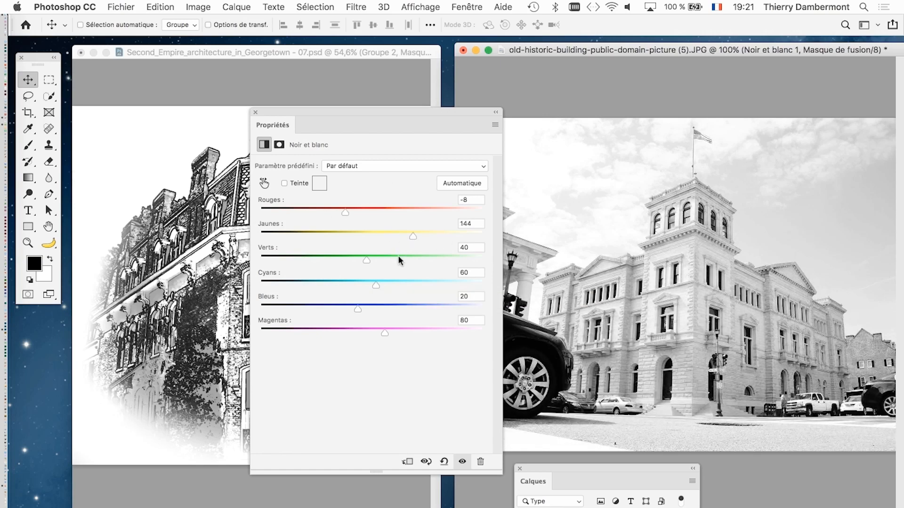
pyautogui.moveTo(366, 260)
pyautogui.mouseDown()
pyautogui.moveTo(389, 260)
pyautogui.moveTo(329, 282)
pyautogui.moveTo(377, 282)
pyautogui.moveTo(324, 262)
pyautogui.moveTo(444, 260)
pyautogui.moveTo(368, 262)
pyautogui.mouseUp()
pyautogui.moveTo(445, 262); pyautogui.dragTo(383, 262)
pyautogui.moveTo(358, 309); pyautogui.dragTo(428, 308)
pyautogui.moveTo(384, 334)
pyautogui.mouseDown()
pyautogui.moveTo(312, 334)
pyautogui.moveTo(387, 333)
pyautogui.mouseUp()
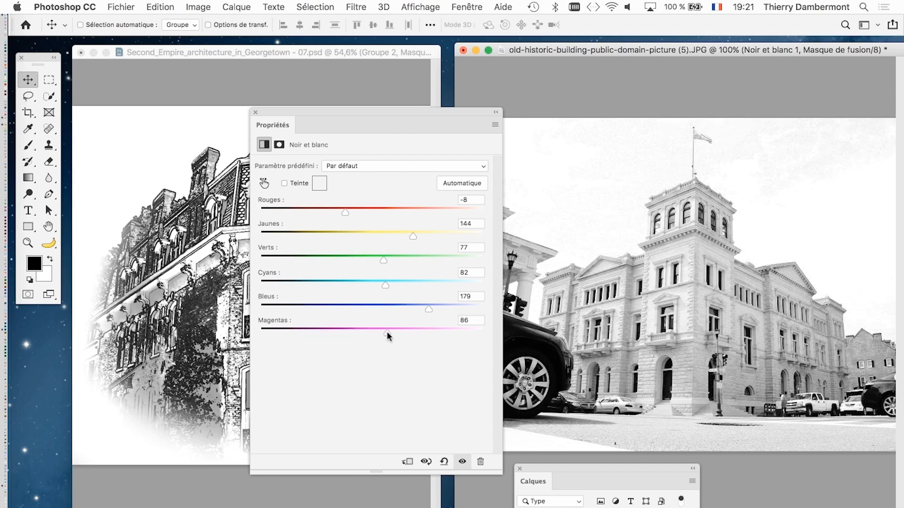
# Refine the Noir et blanc adjustment to Rouges -55 and Jaunes 170.
pyautogui.moveTo(345, 211)
pyautogui.mouseDown()
pyautogui.moveTo(306, 210)
pyautogui.moveTo(352, 213)
pyautogui.mouseUp()
pyautogui.moveTo(422, 237)
pyautogui.mouseDown()
pyautogui.moveTo(360, 235)
pyautogui.moveTo(425, 233)
pyautogui.mouseUp()
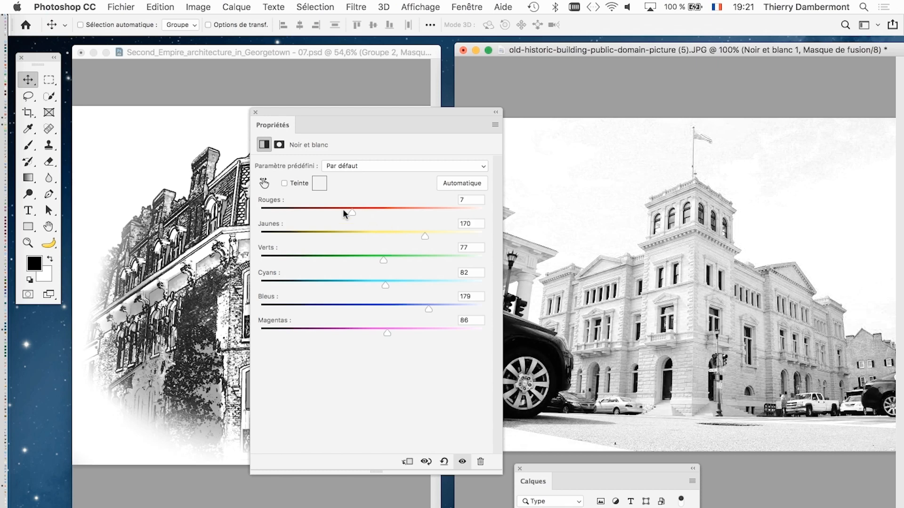
pyautogui.moveTo(352, 211); pyautogui.dragTo(324, 214)
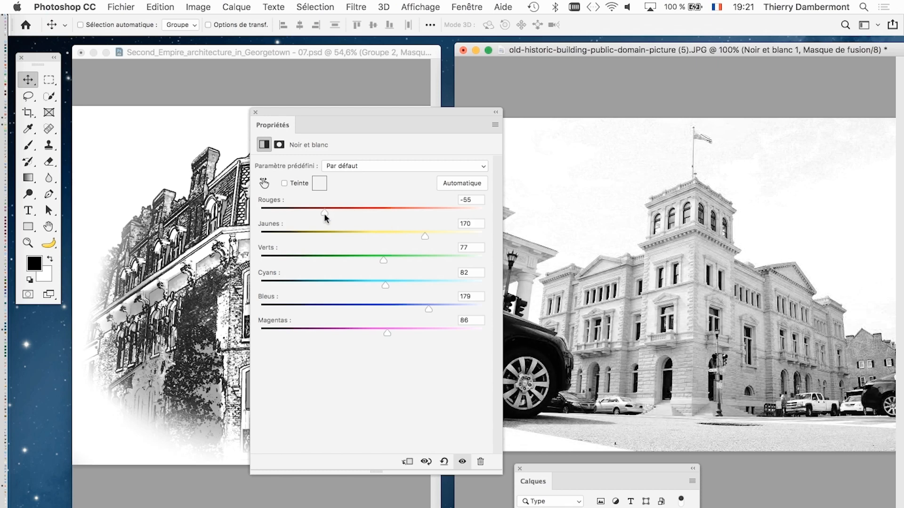
# Readjust the Noir et blanc mix to Rouges -38, Verts 28, Cyans 100, Bleus 194 and Magentas 17.
pyautogui.moveTo(384, 260); pyautogui.dragTo(436, 310)
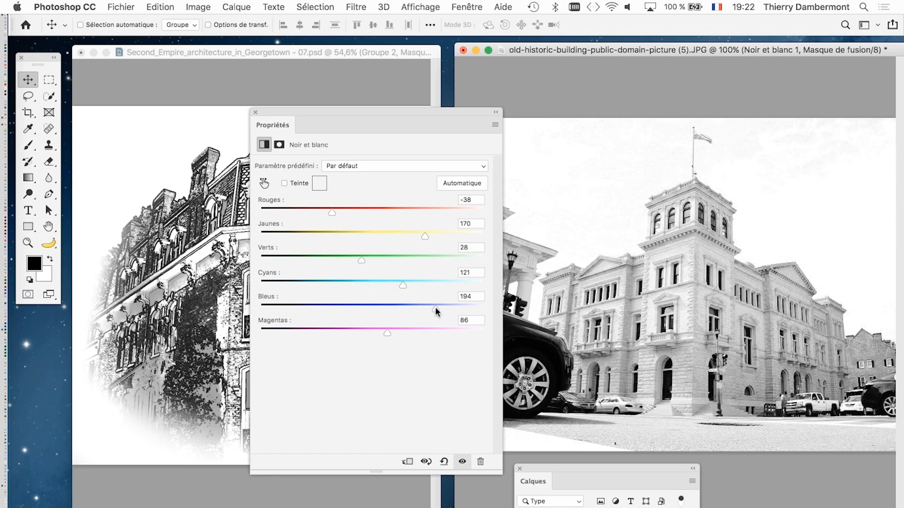
pyautogui.moveTo(387, 332); pyautogui.dragTo(357, 337)
pyautogui.moveTo(403, 287); pyautogui.dragTo(396, 290)
# Save the layered document in Photoshop format as old-historic-building-01.psd in the photo en dessin folder.
pyautogui.click(121, 7)
pyautogui.click(168, 136)
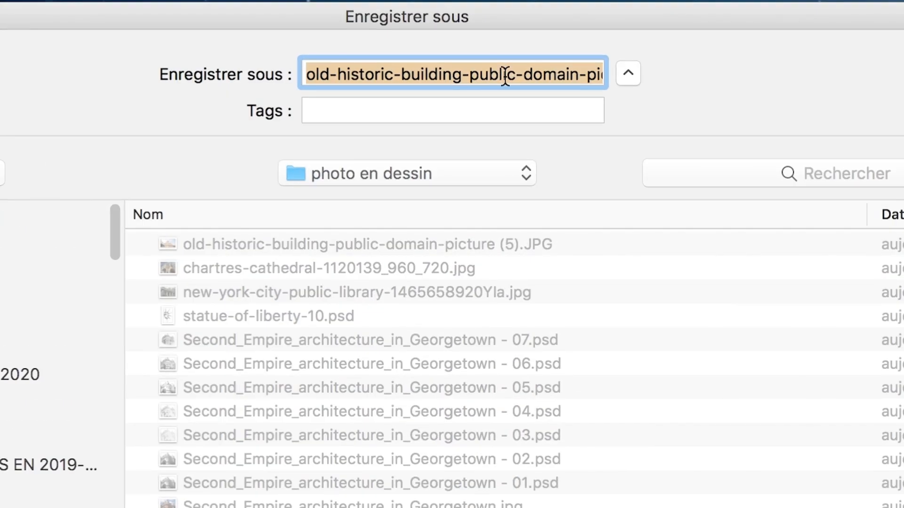
pyautogui.click(465, 75)
pyautogui.moveTo(465, 75); pyautogui.dragTo(621, 85)
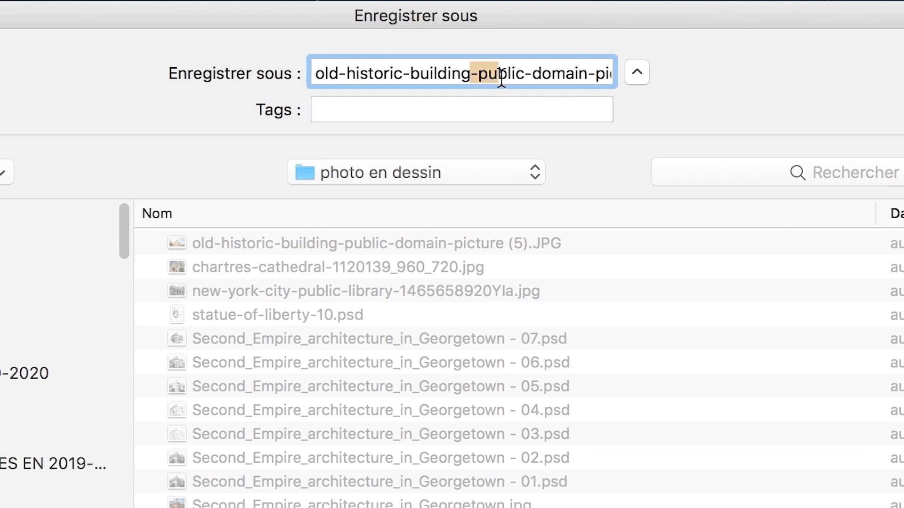
pyautogui.moveTo(545, 80); pyautogui.dragTo(490, 79)
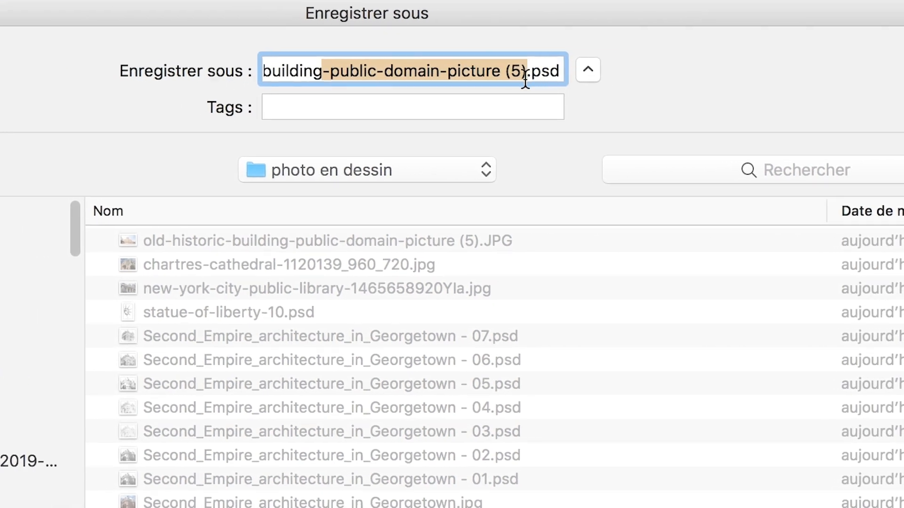
pyautogui.write('-0')
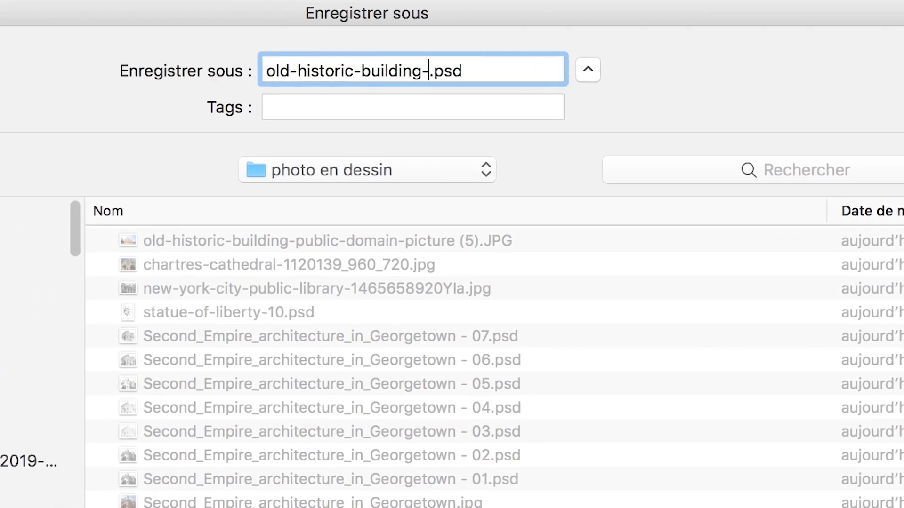
pyautogui.write('1')
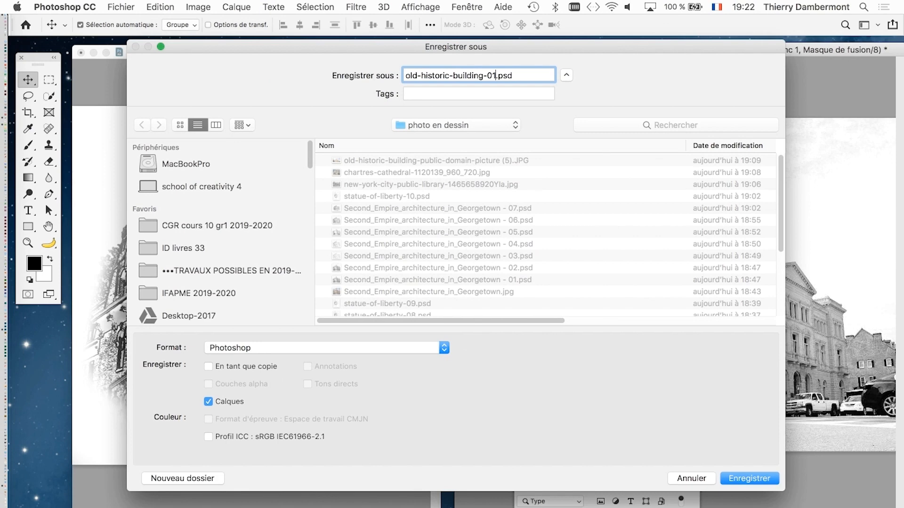
pyautogui.press('Return')
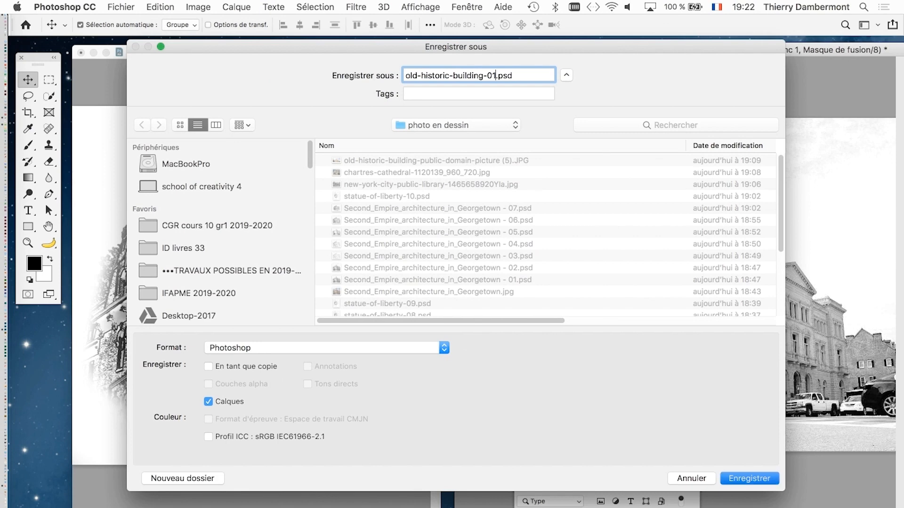
pyautogui.press('Return')
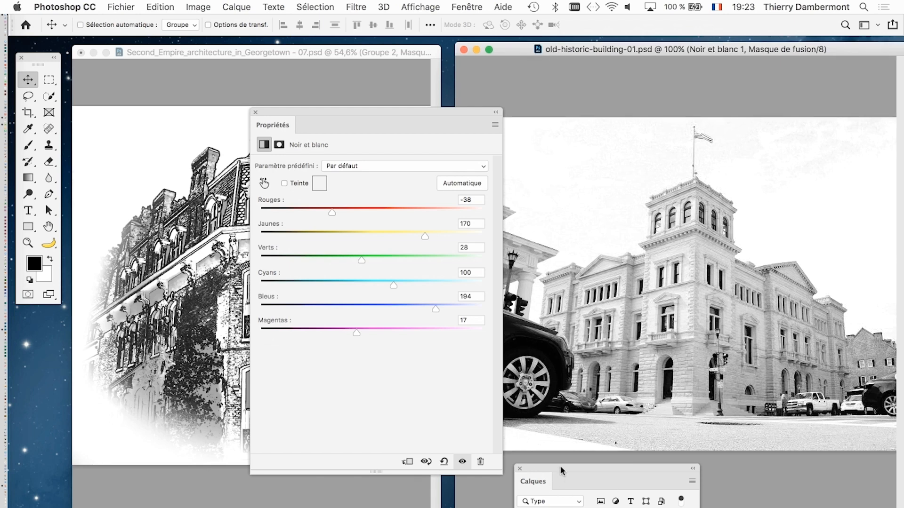
# Merge the Noir et blanc 1 adjustment layer into Arrière-plan copie below it.
pyautogui.moveTo(560, 466); pyautogui.dragTo(643, 77)
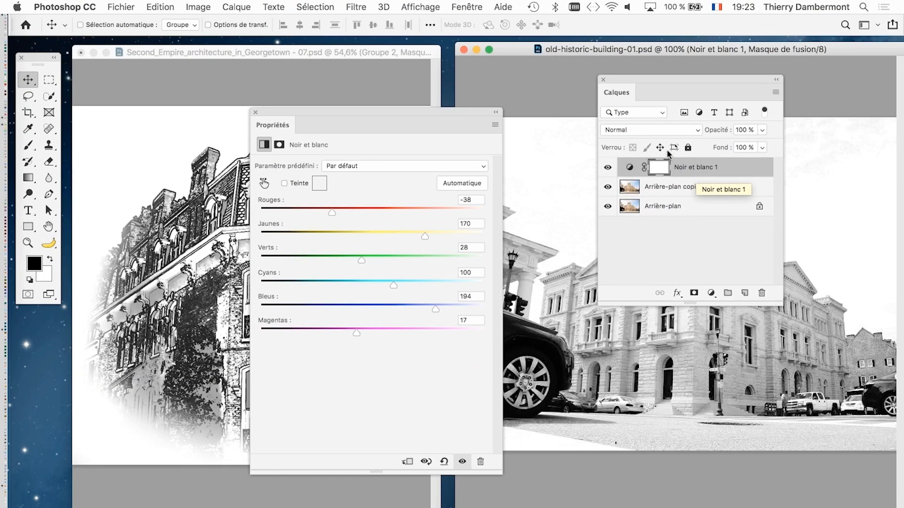
pyautogui.moveTo(682, 77); pyautogui.dragTo(773, 58)
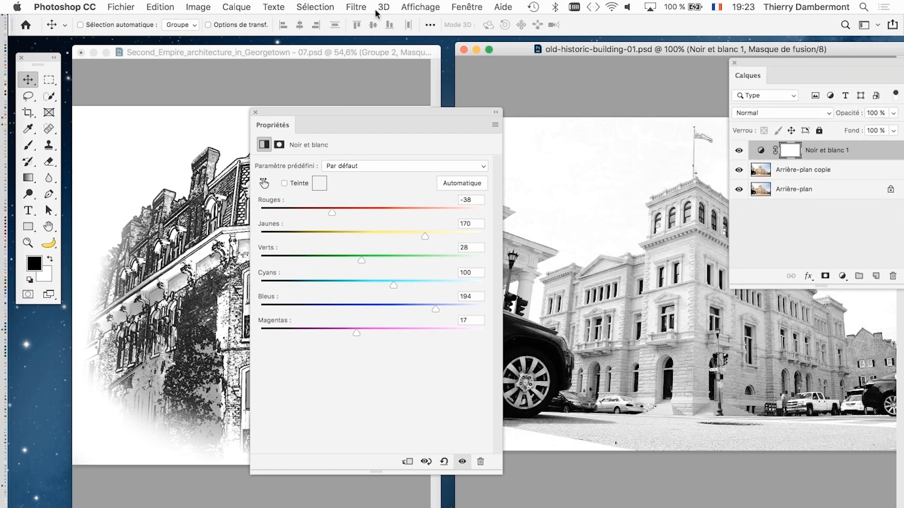
pyautogui.click(231, 6)
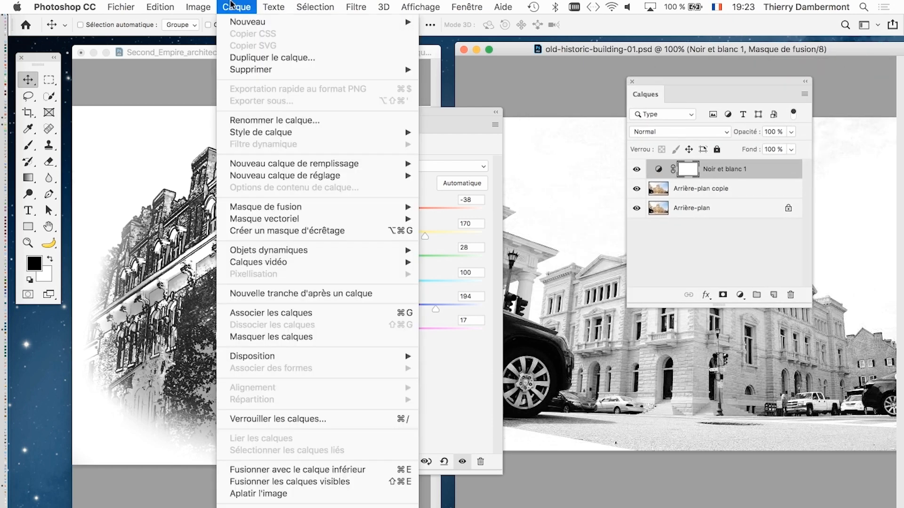
pyautogui.click(426, 63)
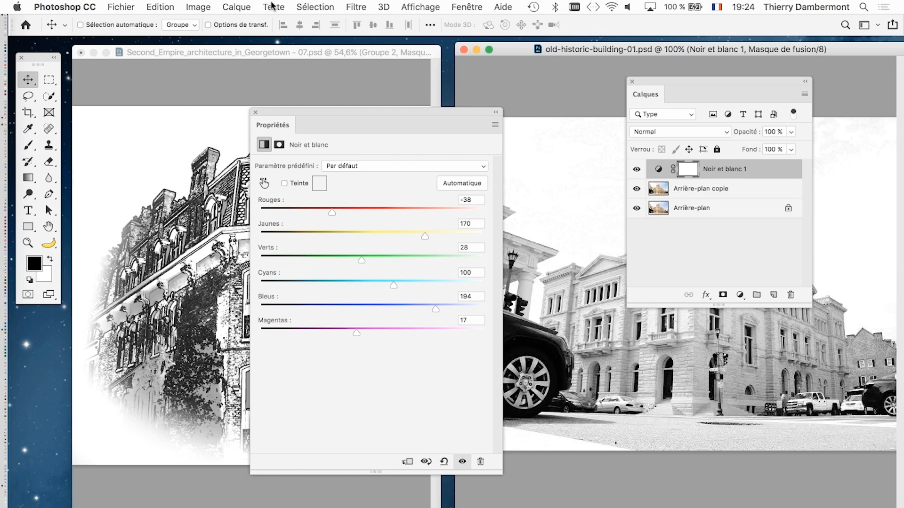
pyautogui.click(237, 7)
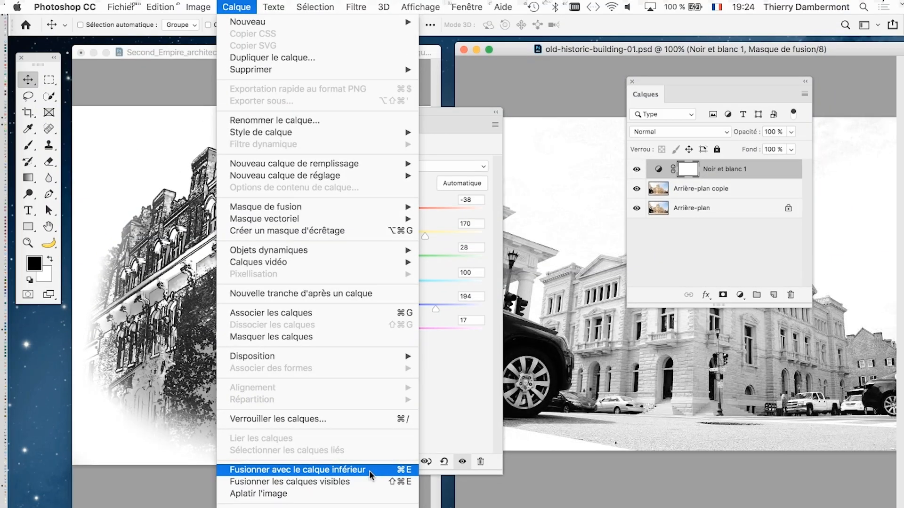
pyautogui.click(369, 469)
pyautogui.moveTo(807, 315); pyautogui.dragTo(799, 284)
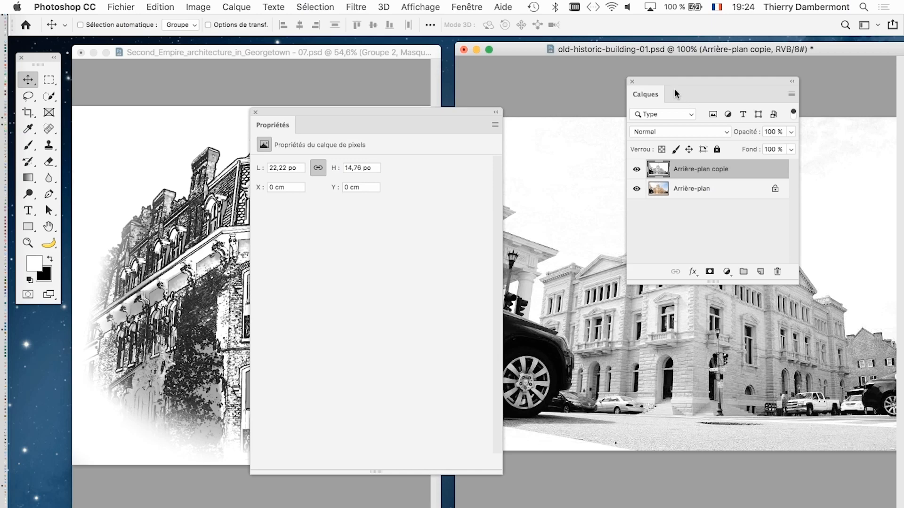
# Examine Groupe 1 in the Second_Empire_architecture_in_Georgetown - 07.psd document, including its Niveaux, Courbes and smart-filtered Arrière-plan copie layers.
pyautogui.click(339, 49)
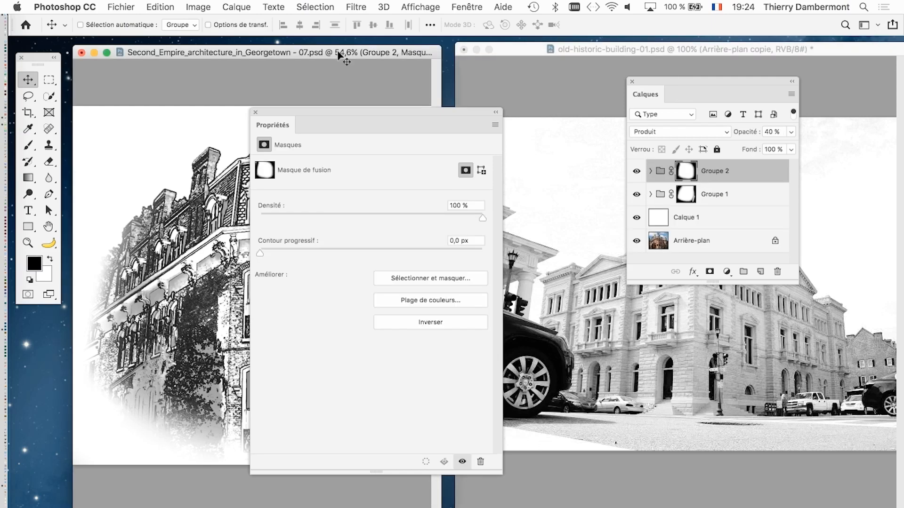
pyautogui.click(255, 112)
pyautogui.moveTo(659, 82); pyautogui.dragTo(505, 78)
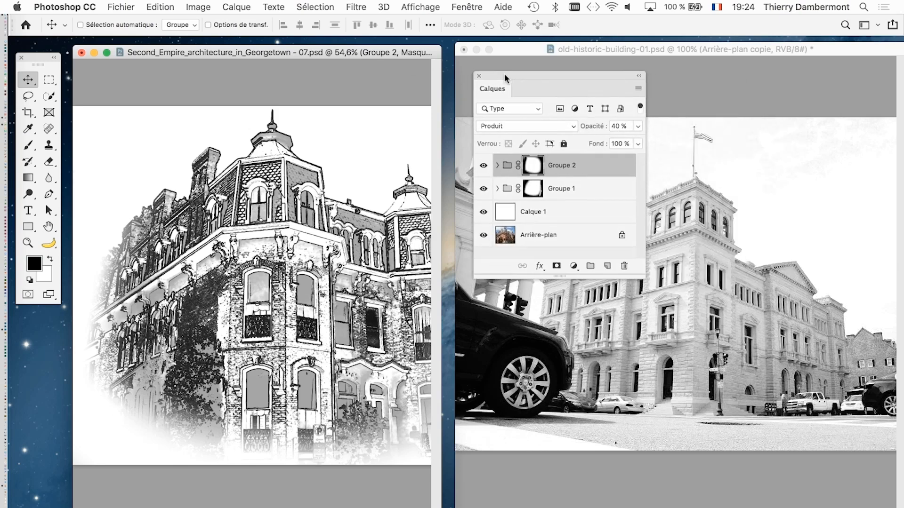
pyautogui.click(497, 189)
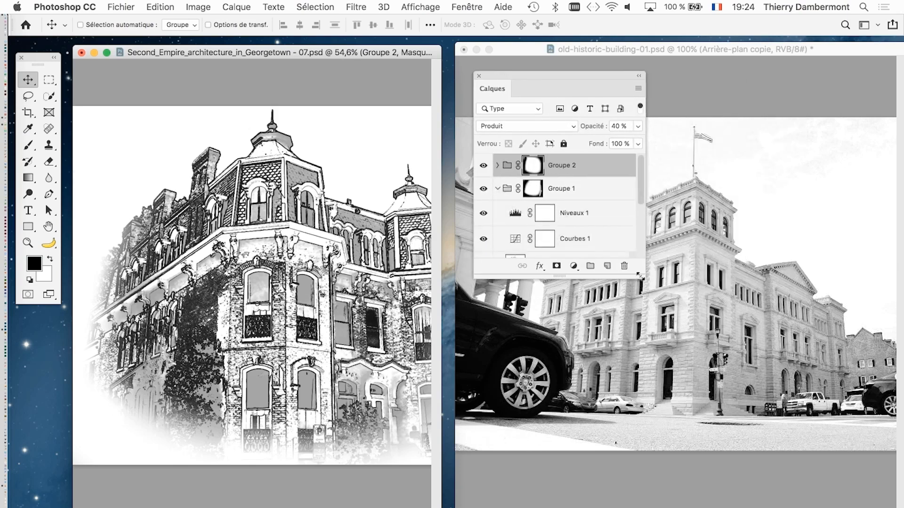
pyautogui.moveTo(640, 277); pyautogui.dragTo(670, 496)
pyautogui.click(544, 273)
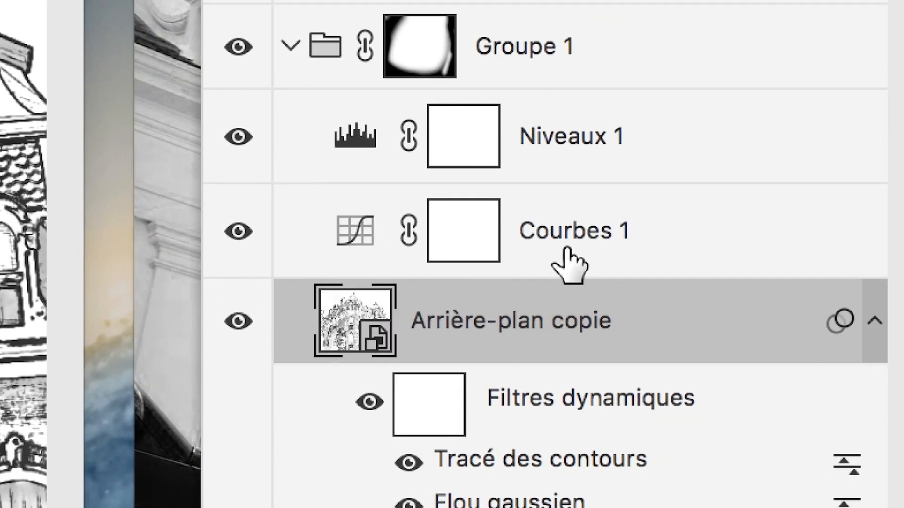
pyautogui.click(568, 258)
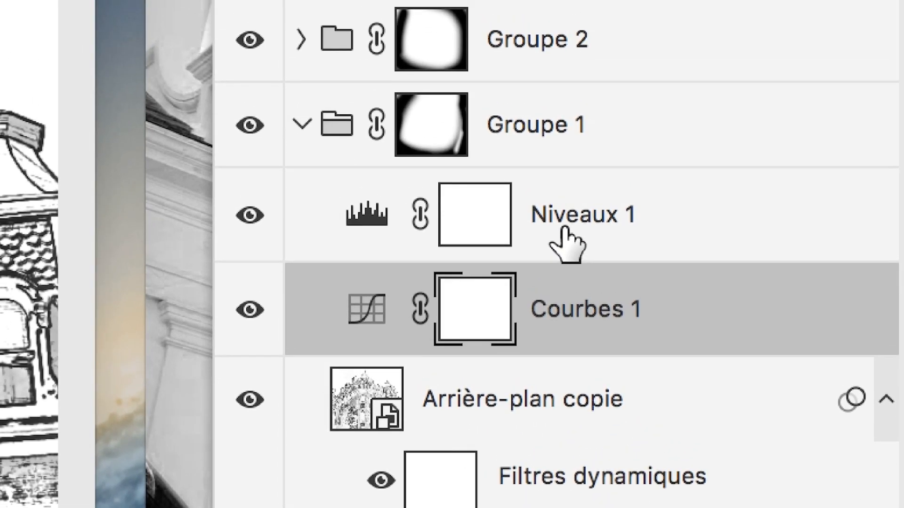
pyautogui.click(565, 231)
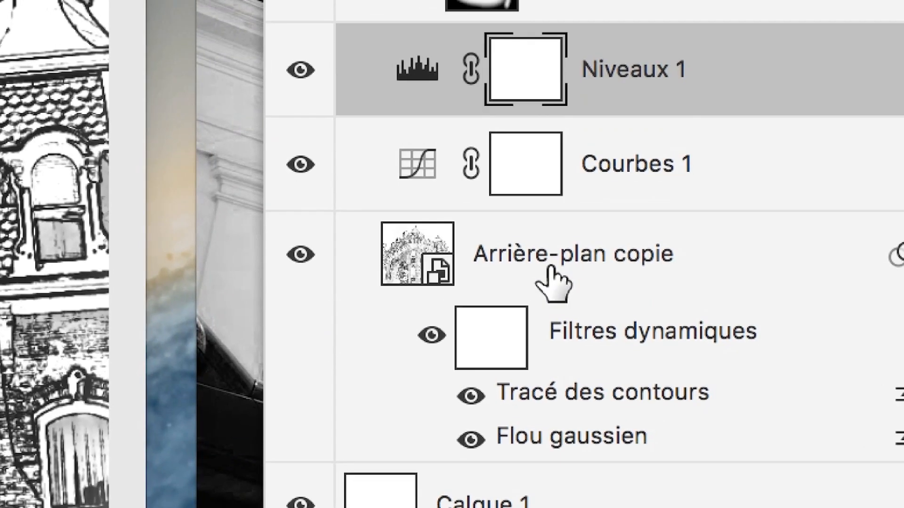
pyautogui.click(550, 269)
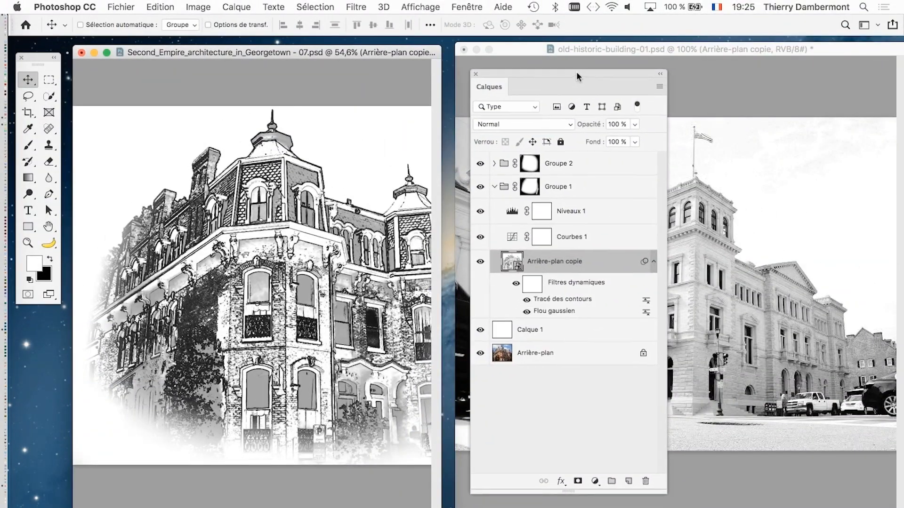
# Return to old-historic-building-01.psd and convert the Arrière-plan copie layer to a smart object.
pyautogui.moveTo(576, 71); pyautogui.dragTo(496, 114)
pyautogui.click(595, 52)
pyautogui.press('super')
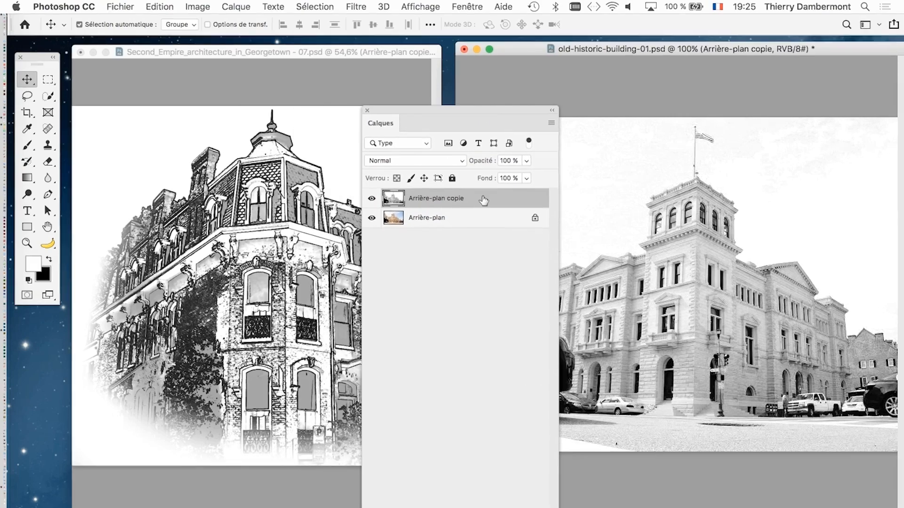
pyautogui.rightClick(484, 207)
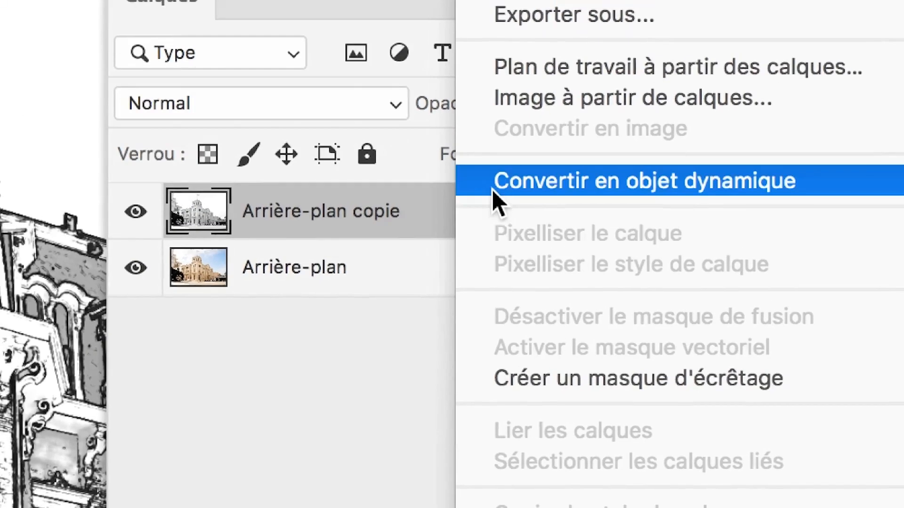
pyautogui.click(495, 193)
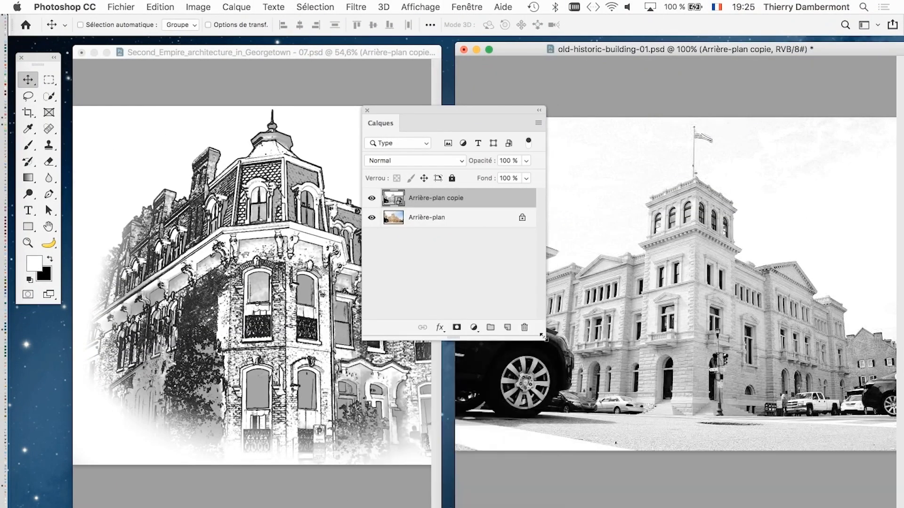
pyautogui.moveTo(422, 111); pyautogui.dragTo(363, 127)
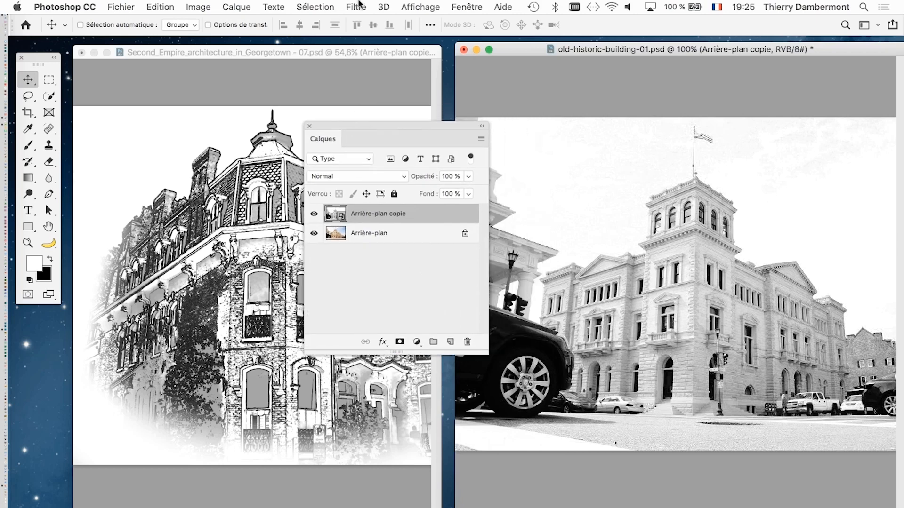
# Apply the Tracé des contours filter to the Arrière-plan copie smart object and inspect the building's outlines.
pyautogui.click(358, 5)
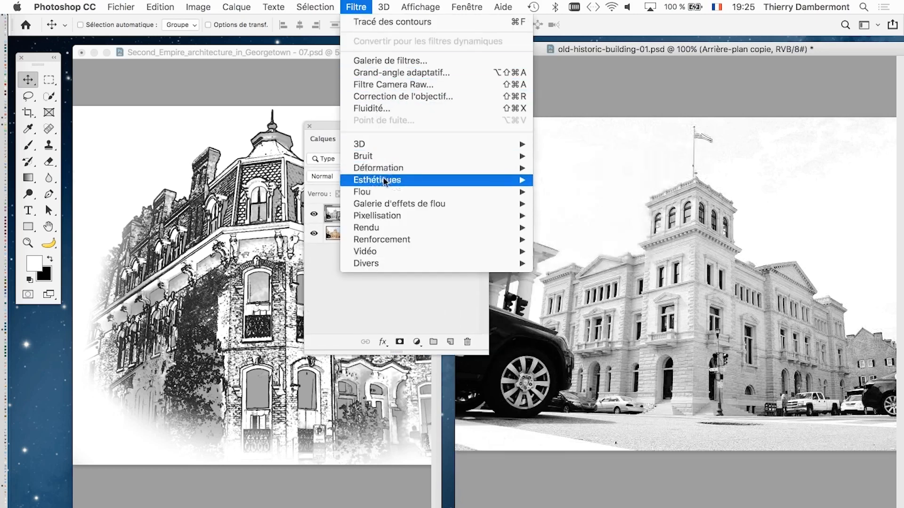
pyautogui.moveTo(385, 182)
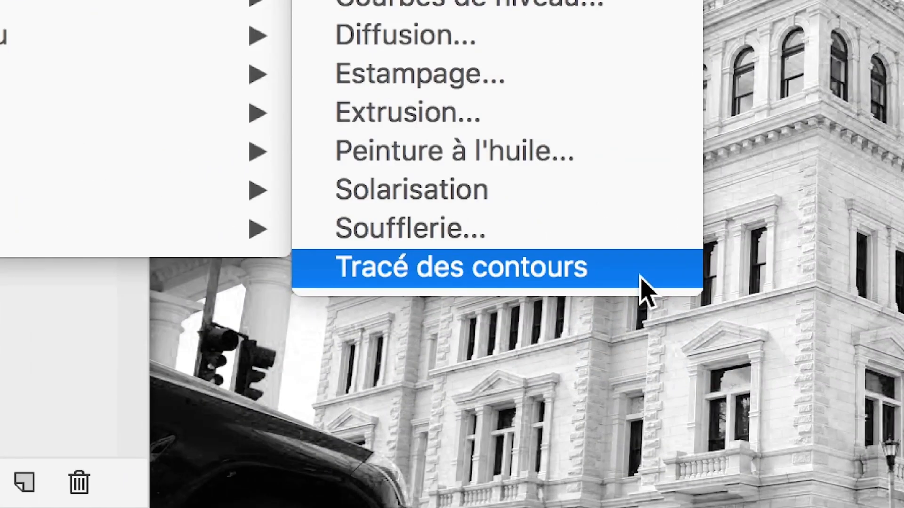
pyautogui.click(643, 287)
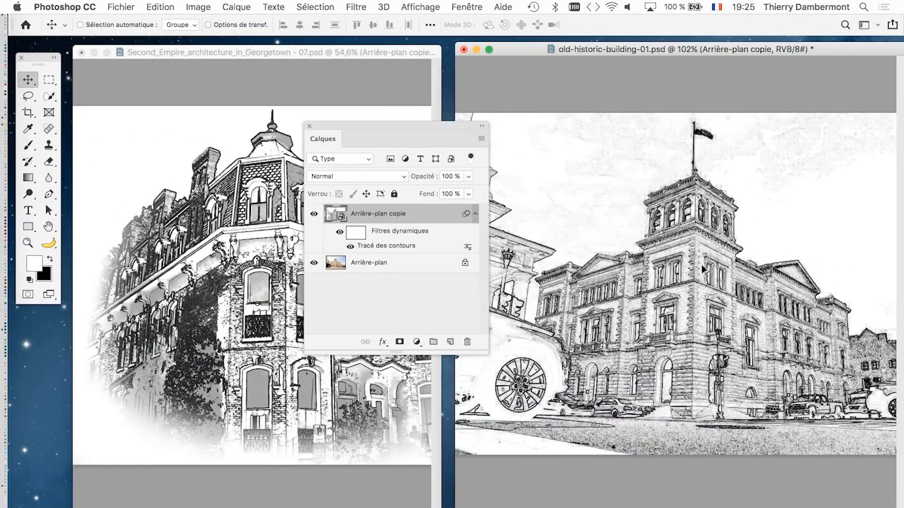
pyautogui.scroll(5, 702, 264)
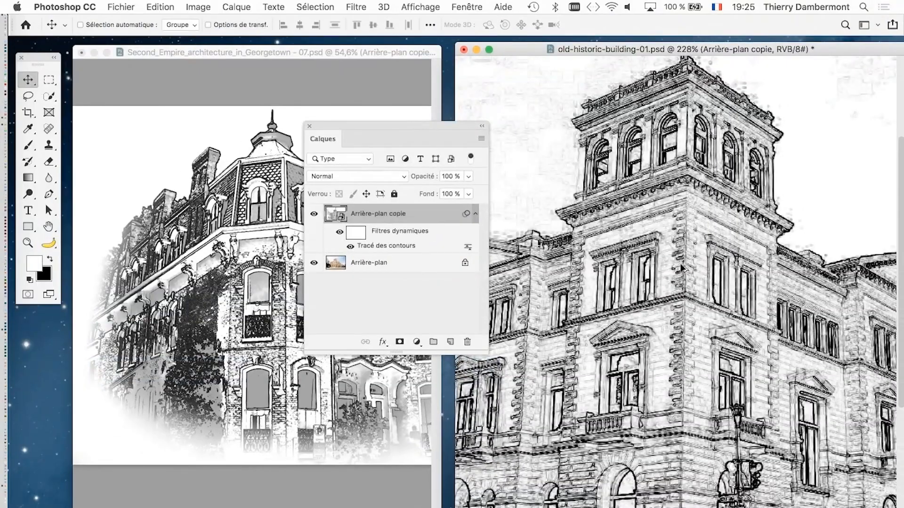
pyautogui.scroll(-3, 697, 268)
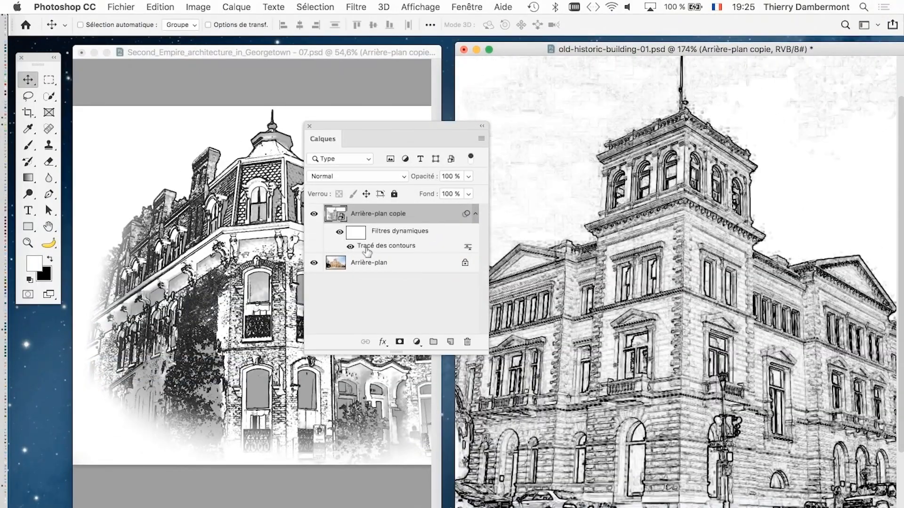
# Add a Flou gaussien smart filter with a 0,9 pixel radius to Arrière-plan copie and rearrange the Calques panel.
pyautogui.click(351, 7)
pyautogui.moveTo(392, 193)
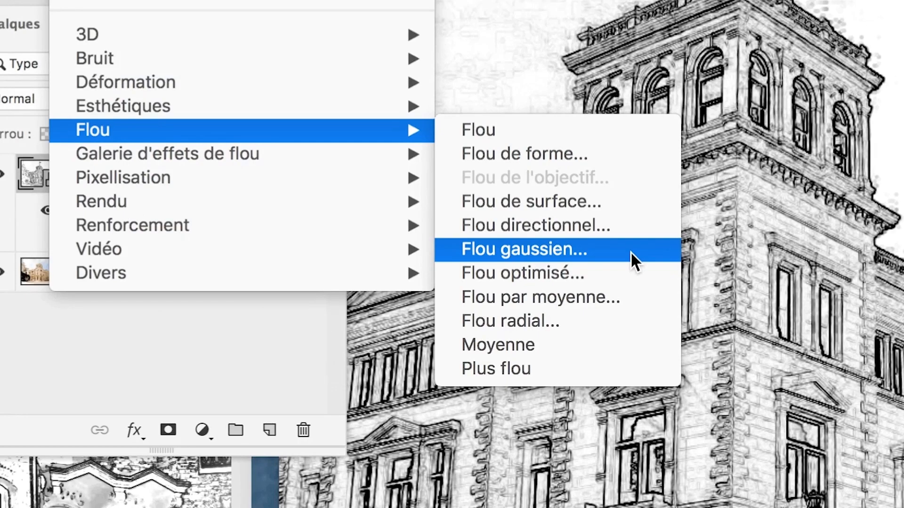
pyautogui.click(631, 251)
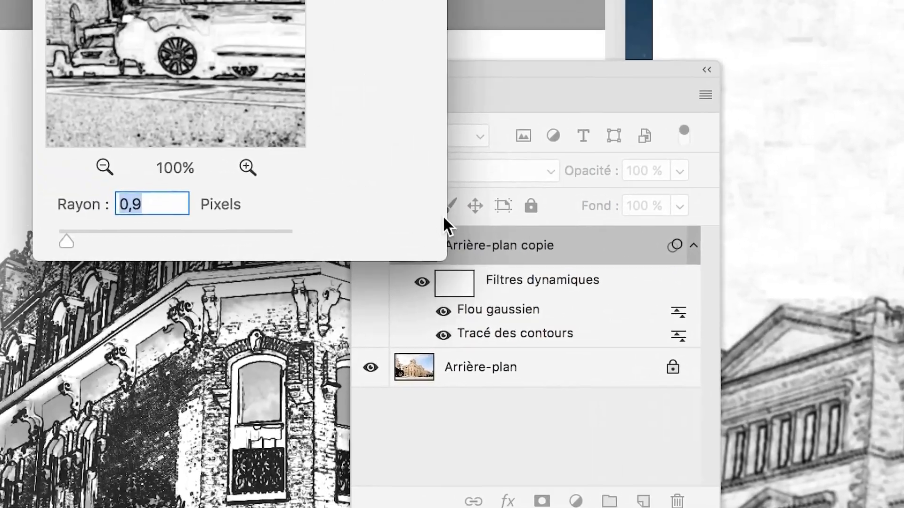
pyautogui.click(387, 0)
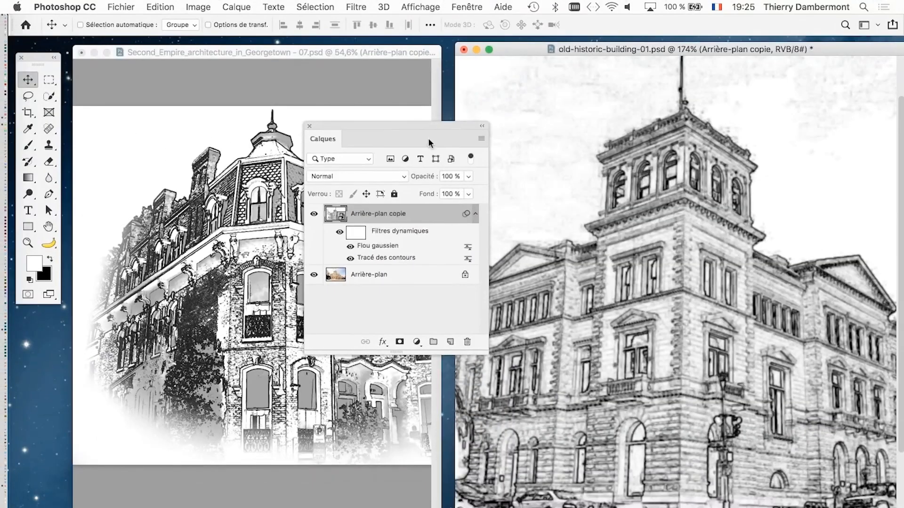
pyautogui.moveTo(428, 138); pyautogui.dragTo(408, 95)
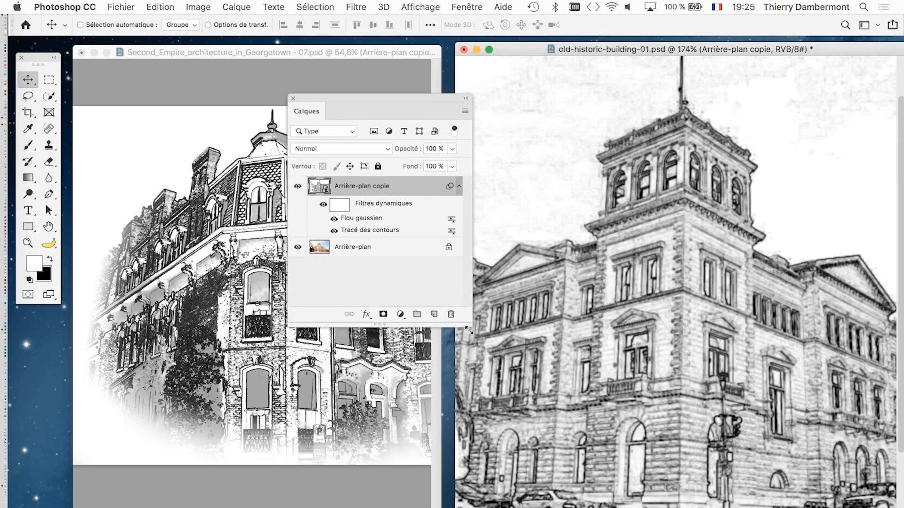
pyautogui.moveTo(467, 324); pyautogui.dragTo(455, 347)
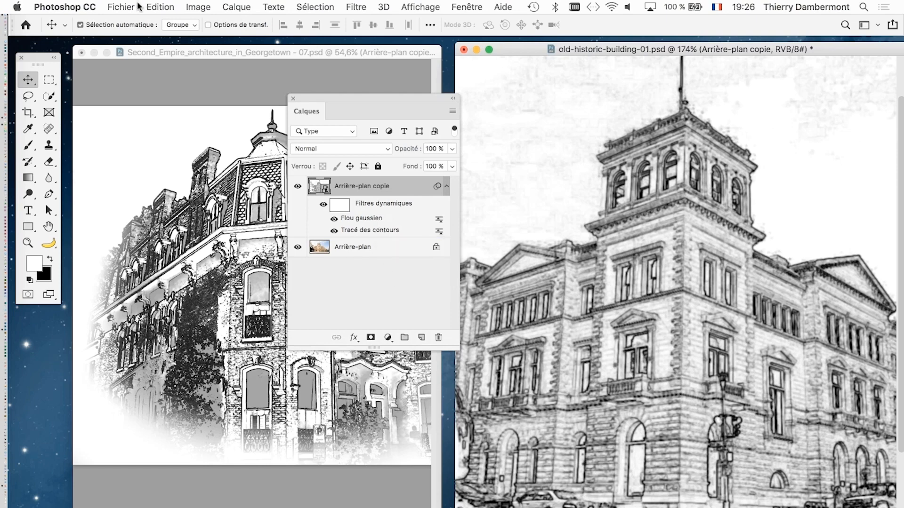
# Save the document as old-historic-building-02.psd in the photo en dessin folder in Photoshop format with maximised compatibility.
pyautogui.click(118, 7)
pyautogui.click(184, 138)
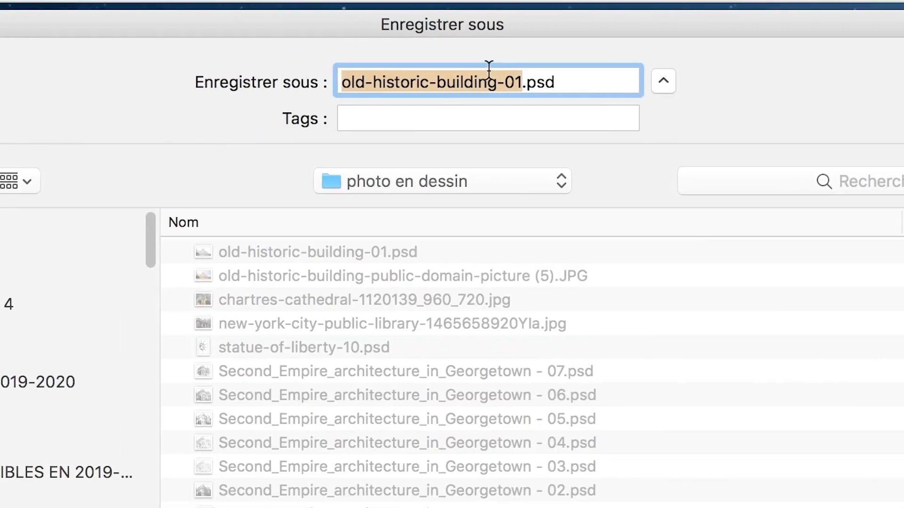
pyautogui.click(488, 75)
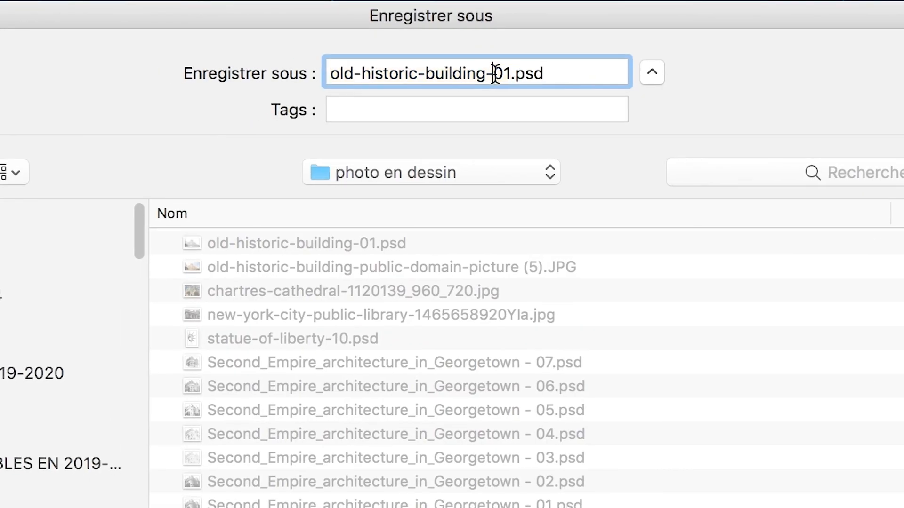
pyautogui.doubleClick(498, 74)
pyautogui.write('02')
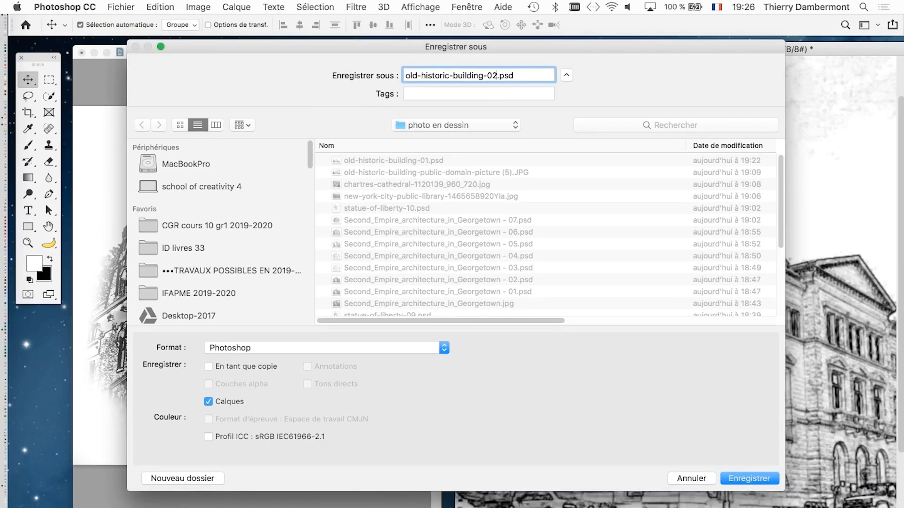
pyautogui.press('Return')
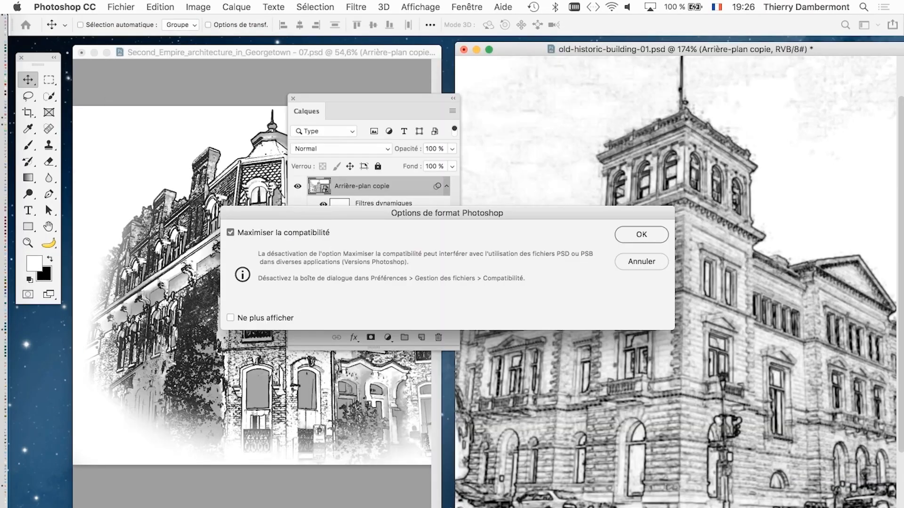
pyautogui.press('Return')
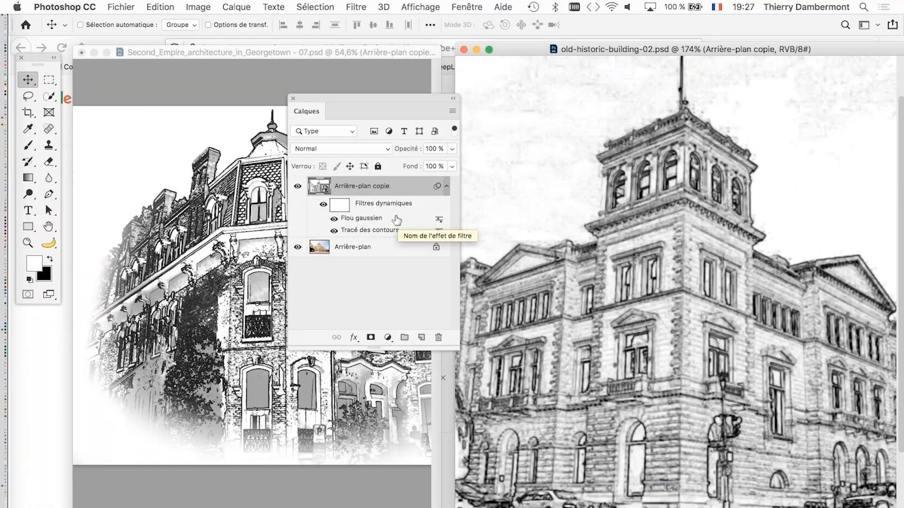
# Reorder the smart filters of Arrière-plan copie, comparing both orders and leaving Tracé des contours above Flou gaussien.
pyautogui.moveTo(397, 219); pyautogui.dragTo(398, 237)
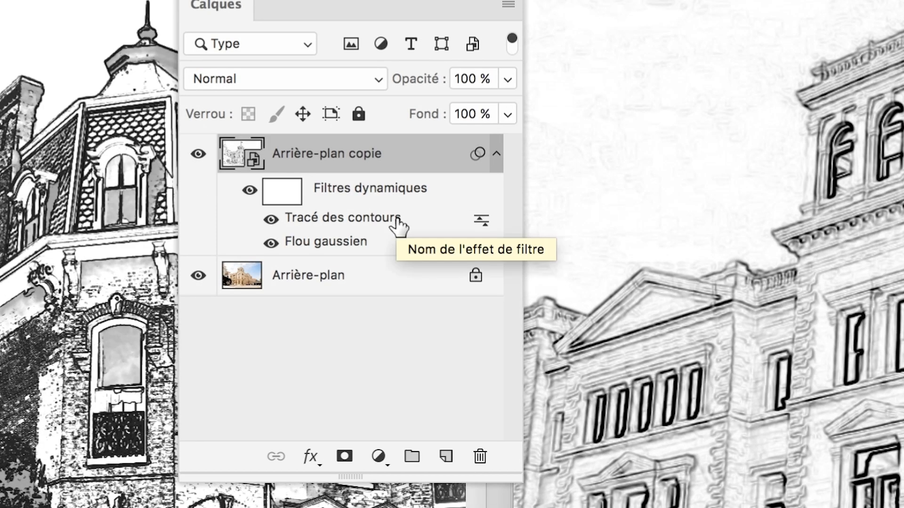
pyautogui.moveTo(415, 221); pyautogui.dragTo(419, 253)
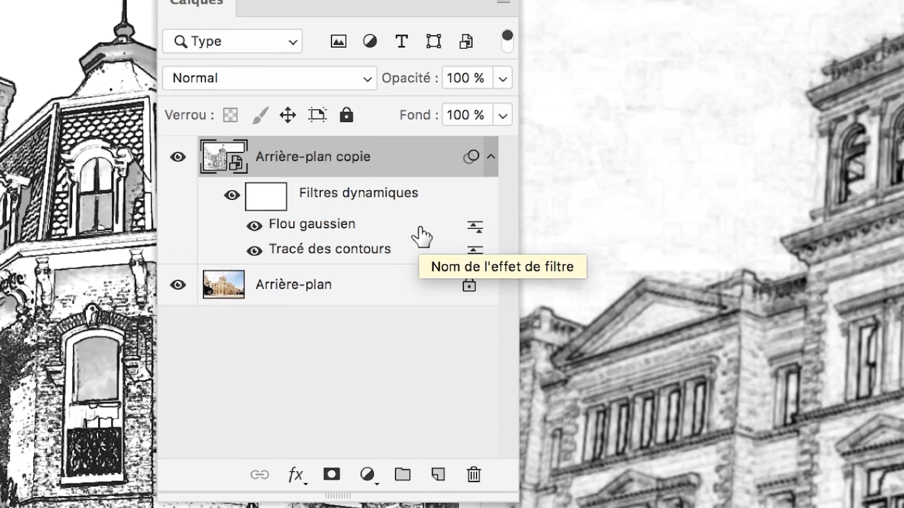
pyautogui.moveTo(422, 209); pyautogui.dragTo(438, 240)
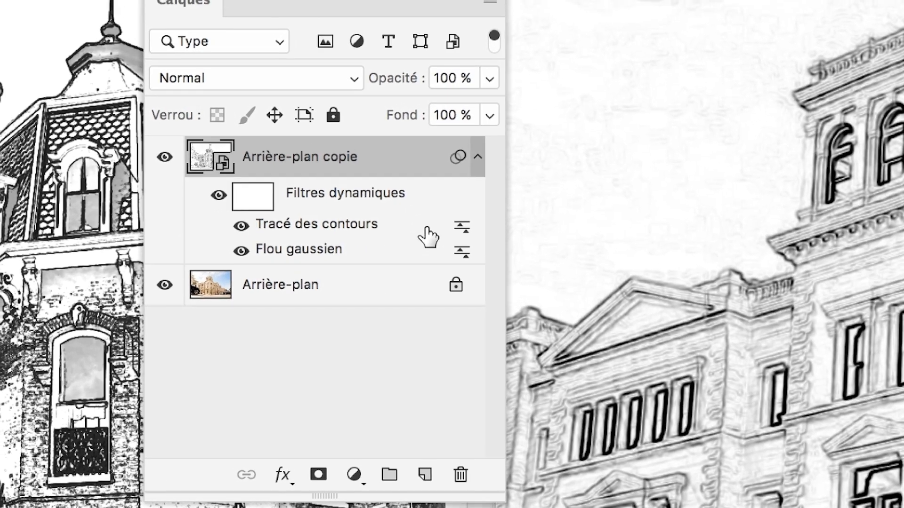
pyautogui.moveTo(430, 207); pyautogui.dragTo(425, 242)
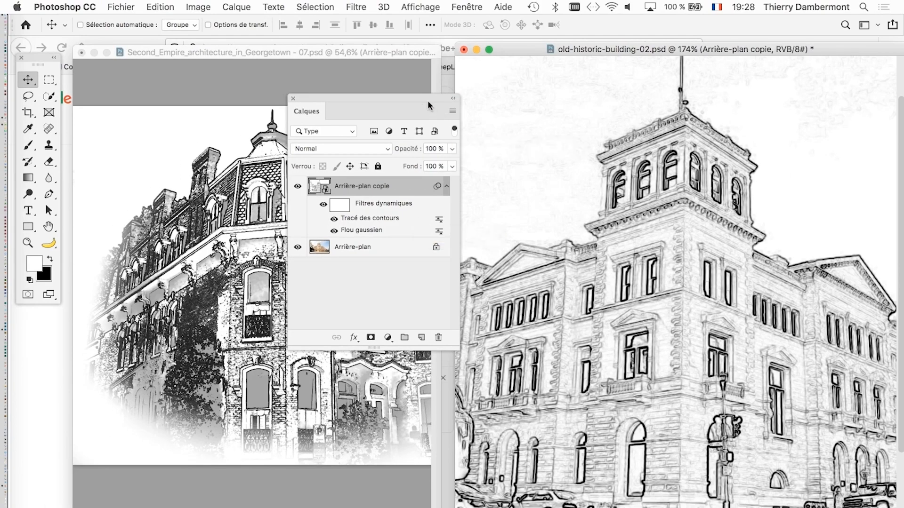
pyautogui.moveTo(428, 100); pyautogui.dragTo(412, 80)
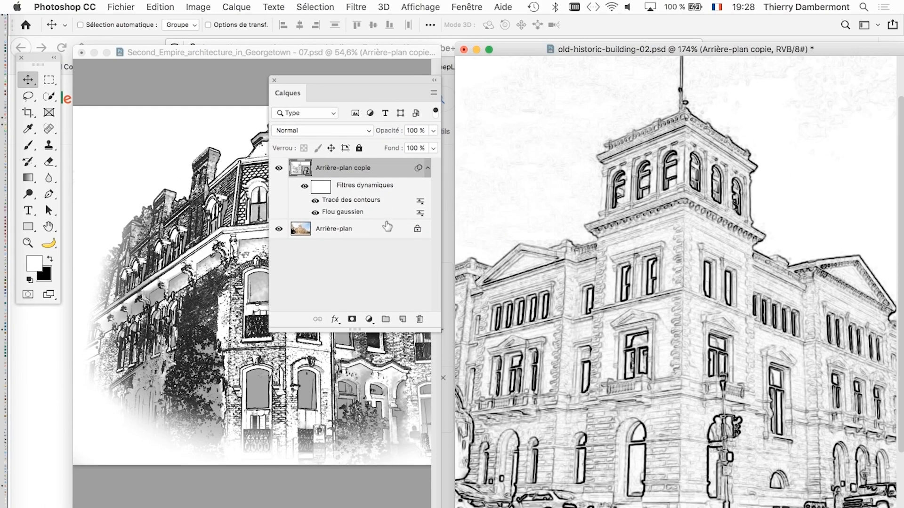
# Toggle the visibility of Flou gaussien and Tracé des contours in turn to compare each filter's effect on the building.
pyautogui.moveTo(398, 201); pyautogui.dragTo(395, 218)
pyautogui.click(315, 212)
pyautogui.click(315, 212)
pyautogui.moveTo(355, 78); pyautogui.dragTo(420, 79)
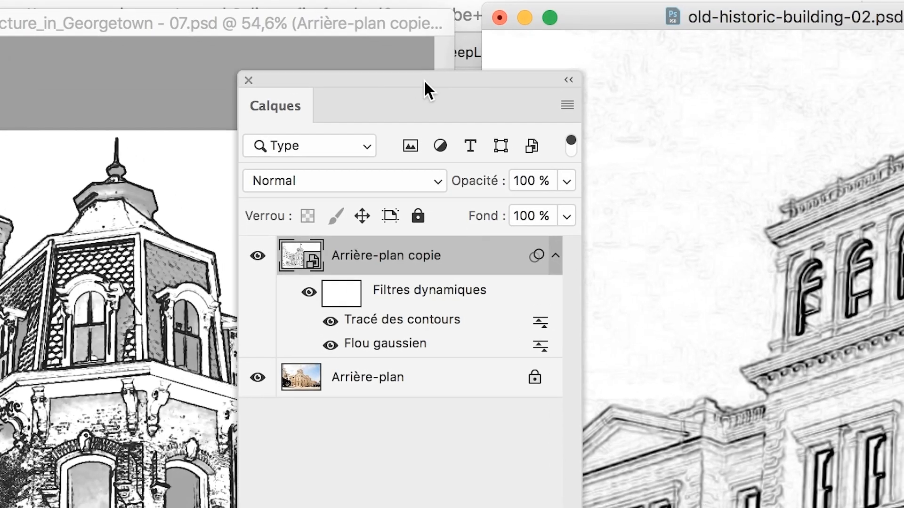
pyautogui.moveTo(424, 79); pyautogui.dragTo(581, 98)
pyautogui.click(489, 345)
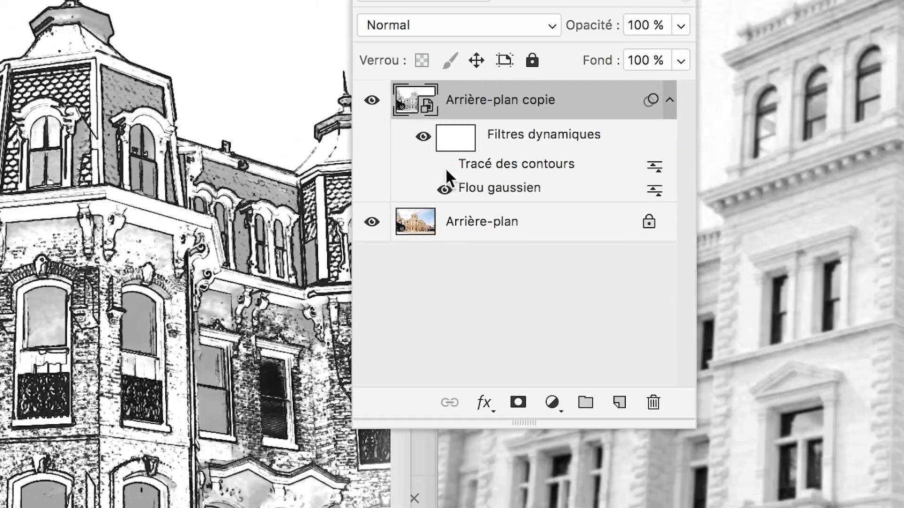
pyautogui.click(489, 345)
pyautogui.click(446, 189)
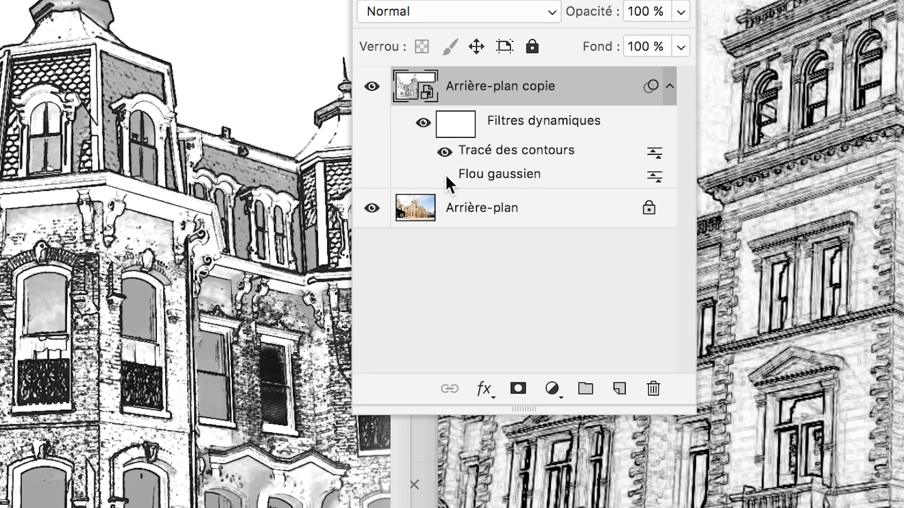
pyautogui.click(445, 189)
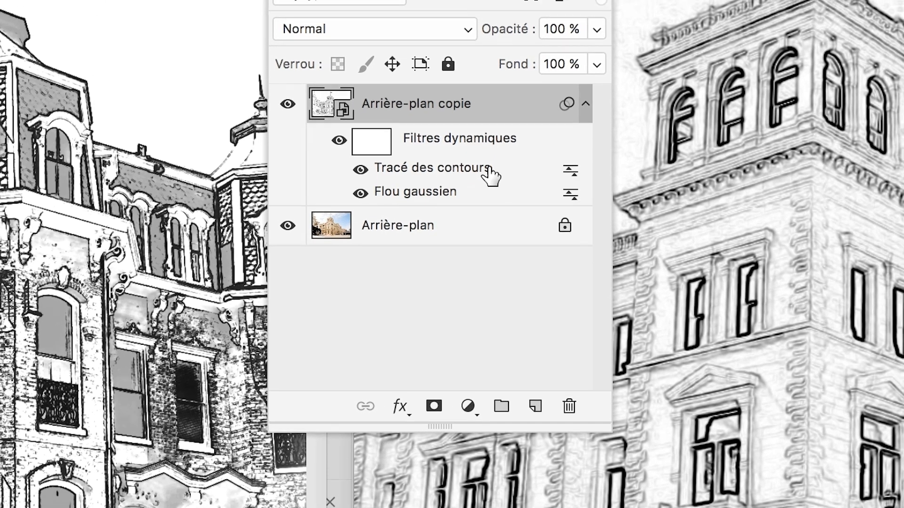
# Place Flou gaussien above Tracé des contours to compare the drawing, and restore Tracé des contours on top.
pyautogui.moveTo(492, 175); pyautogui.dragTo(489, 177)
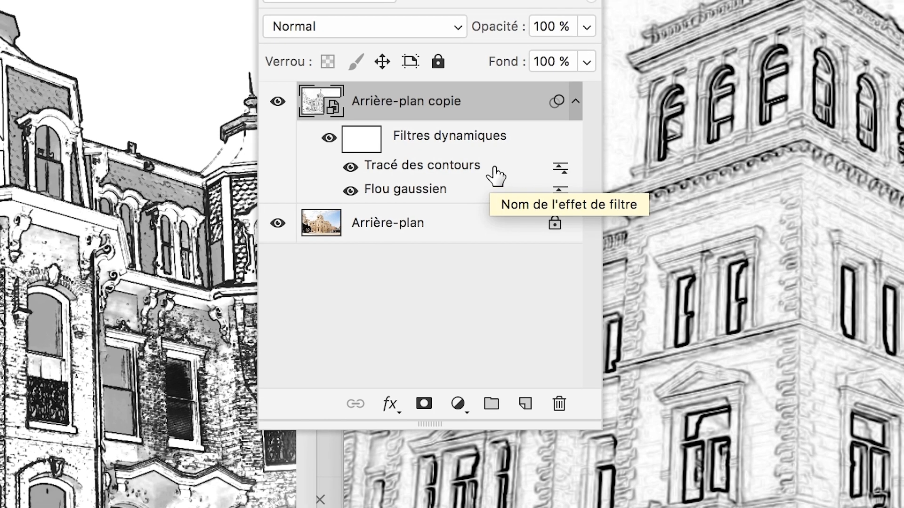
pyautogui.moveTo(495, 175); pyautogui.dragTo(504, 199)
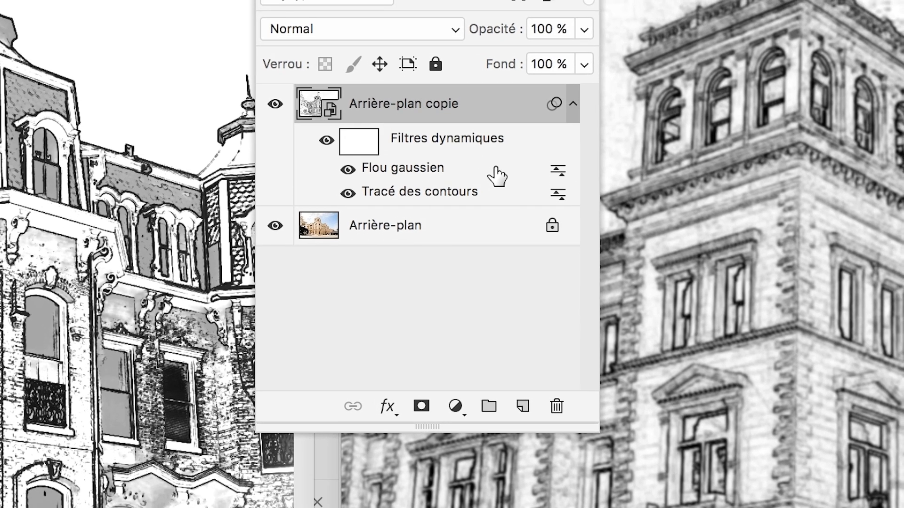
pyautogui.moveTo(495, 175)
pyautogui.mouseDown()
pyautogui.moveTo(494, 167)
pyautogui.moveTo(496, 184)
pyautogui.mouseUp()
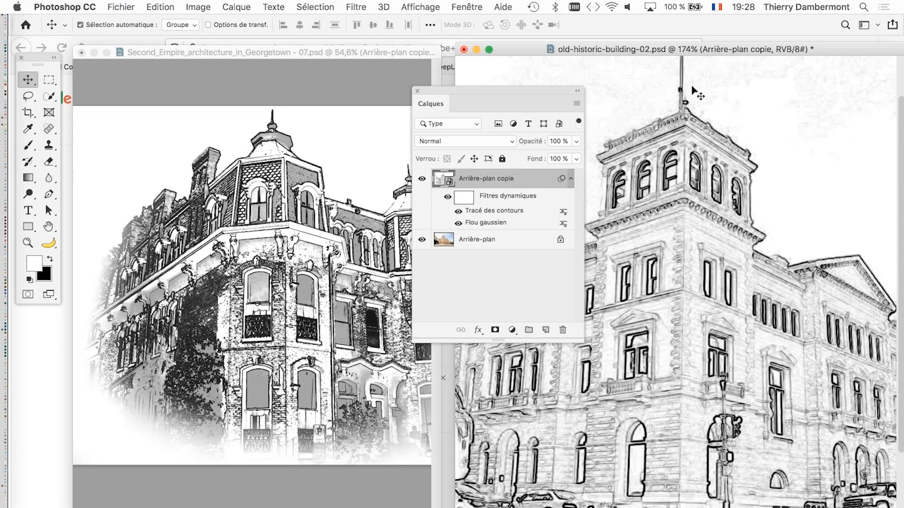
# Switch to Firefox and examine the Gaussian curve on the Fonction gaussienne and File:Gauss reduite.svg pages.
pyautogui.press('super+Tab')
pyautogui.click(415, 285)
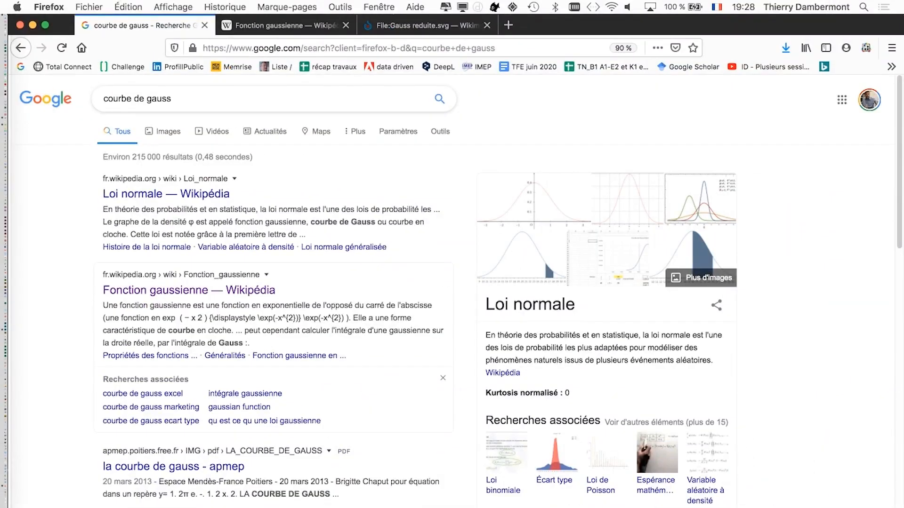
pyautogui.hotkey('ctrl', 'Tab')
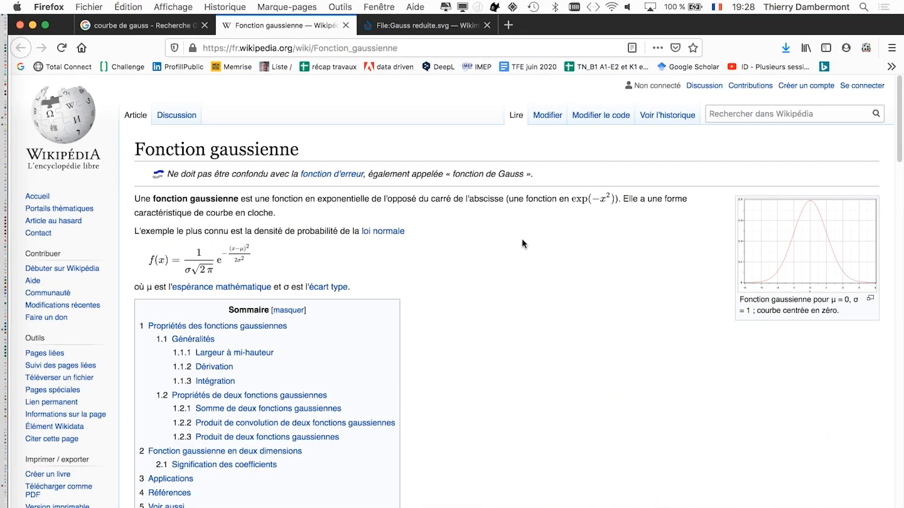
pyautogui.hotkey('ctrl', 'Tab')
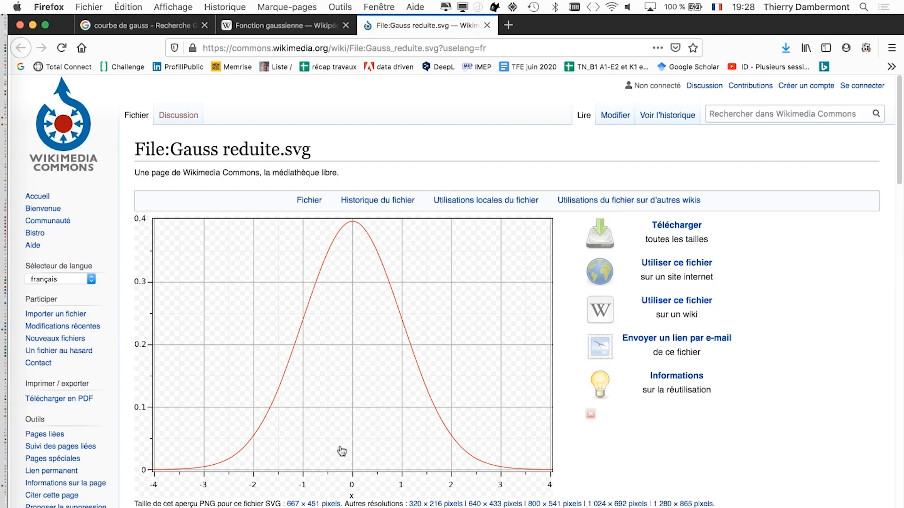
pyautogui.scroll(-1, 369, 453)
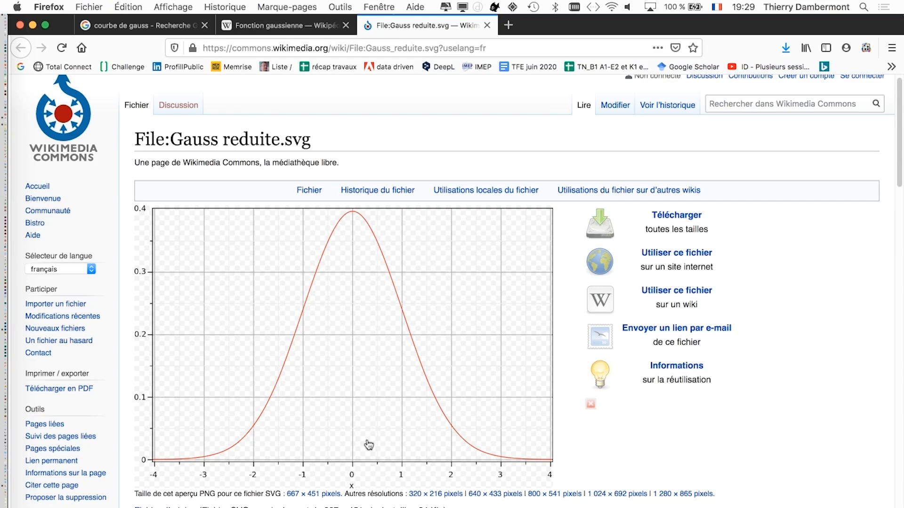
pyautogui.scroll(-3, 354, 440)
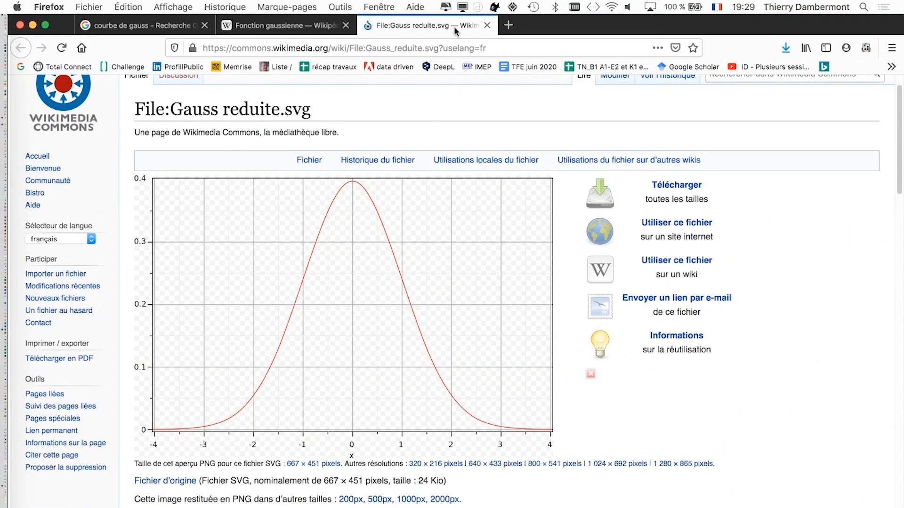
# Return to Photoshop, hide the other applications and bring the Sans titre-1 document with the black strokes to the front.
pyautogui.press('super+Tab')
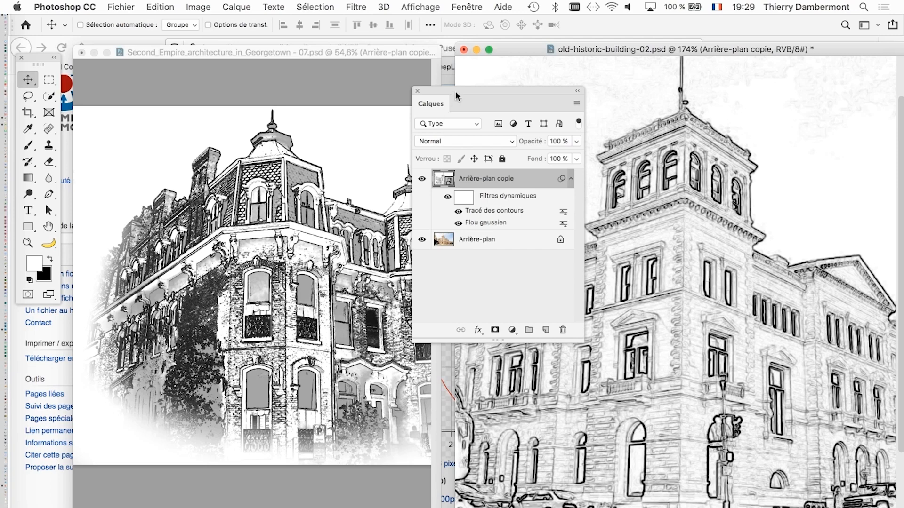
pyautogui.moveTo(455, 93); pyautogui.dragTo(389, 30)
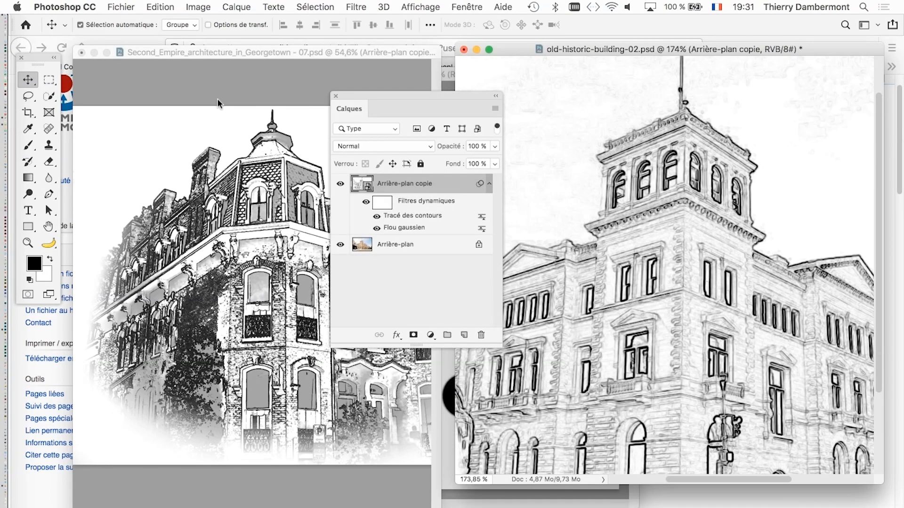
pyautogui.press('super+alt+h')
pyautogui.moveTo(406, 95); pyautogui.dragTo(448, 82)
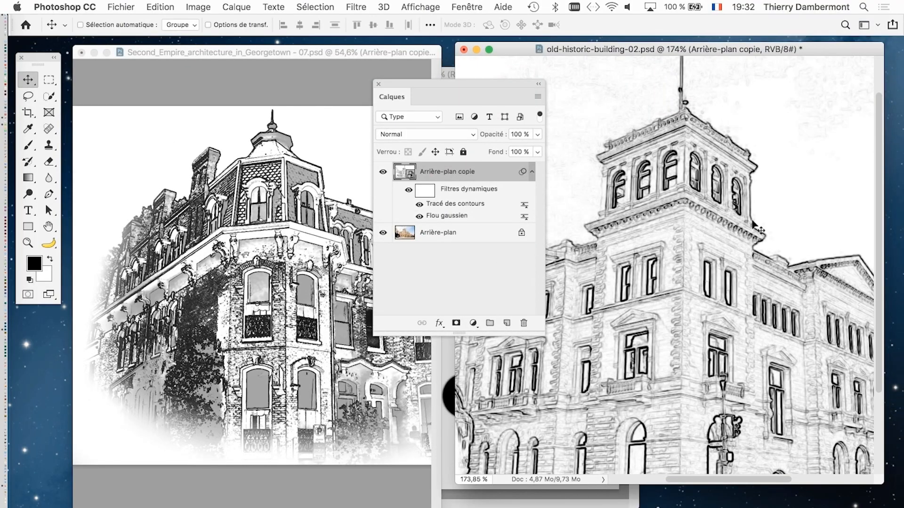
pyautogui.moveTo(478, 86); pyautogui.dragTo(714, 121)
pyautogui.click(450, 75)
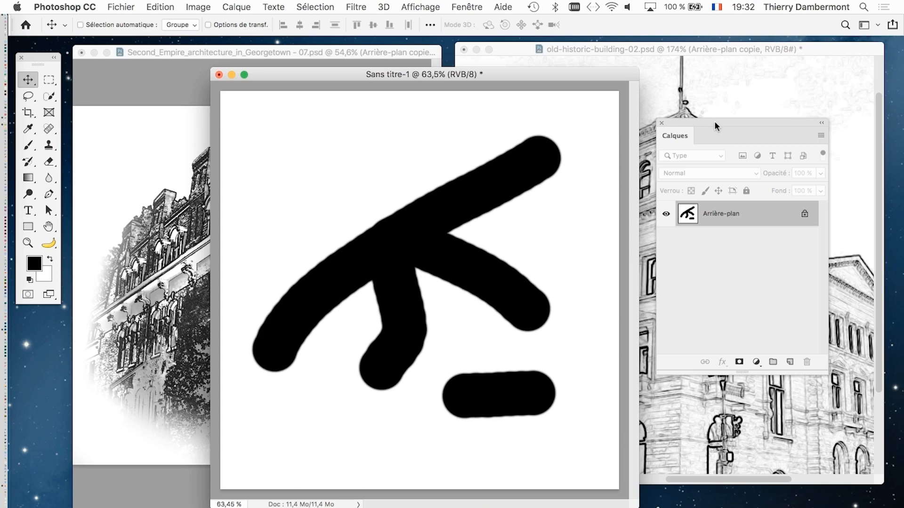
# Duplicate the Arrière-plan layer of Sans titre-1 and keep the Calques panel beside the black strokes.
pyautogui.moveTo(714, 120); pyautogui.dragTo(661, 110)
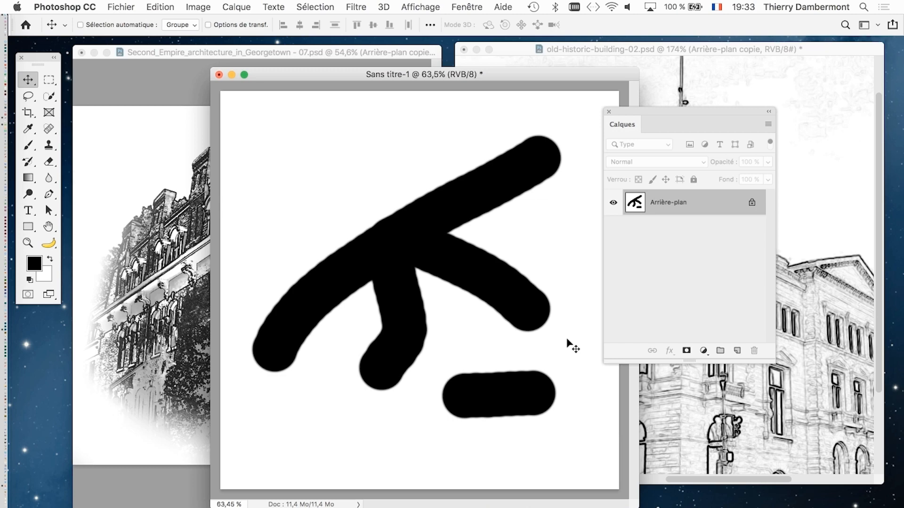
pyautogui.moveTo(674, 112); pyautogui.dragTo(663, 141)
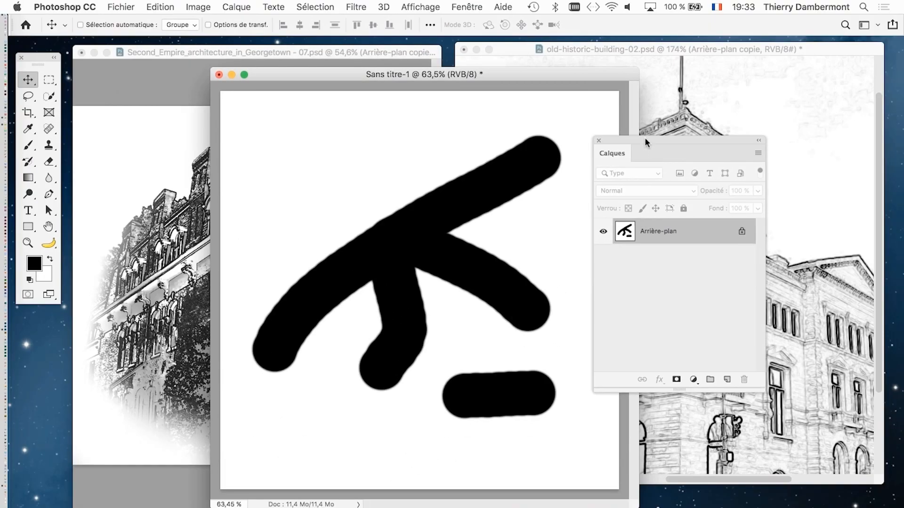
pyautogui.moveTo(645, 137)
pyautogui.mouseDown()
pyautogui.moveTo(655, 139)
pyautogui.moveTo(648, 138)
pyautogui.mouseUp()
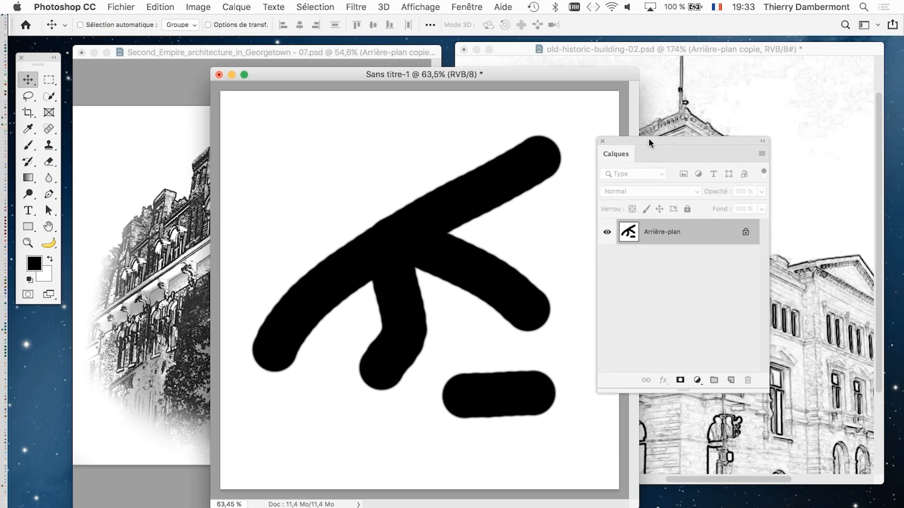
pyautogui.moveTo(763, 390); pyautogui.dragTo(746, 324)
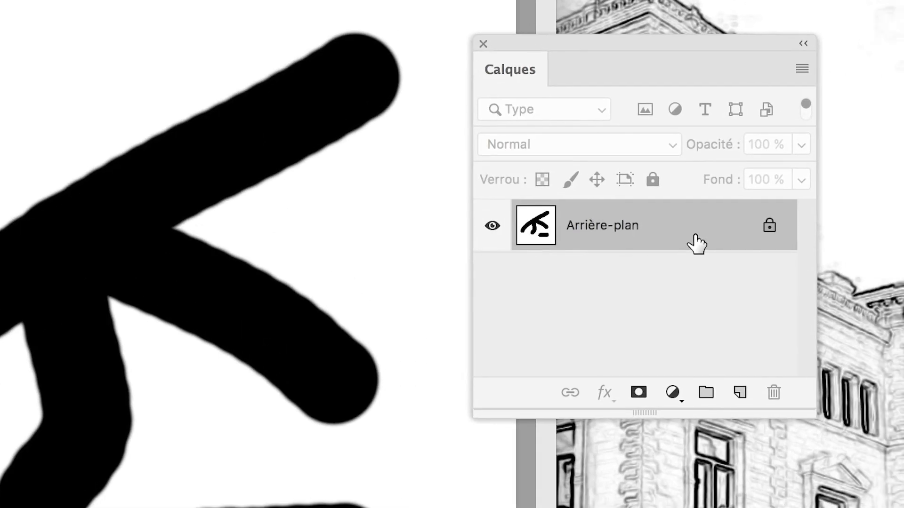
pyautogui.moveTo(696, 244); pyautogui.dragTo(739, 393)
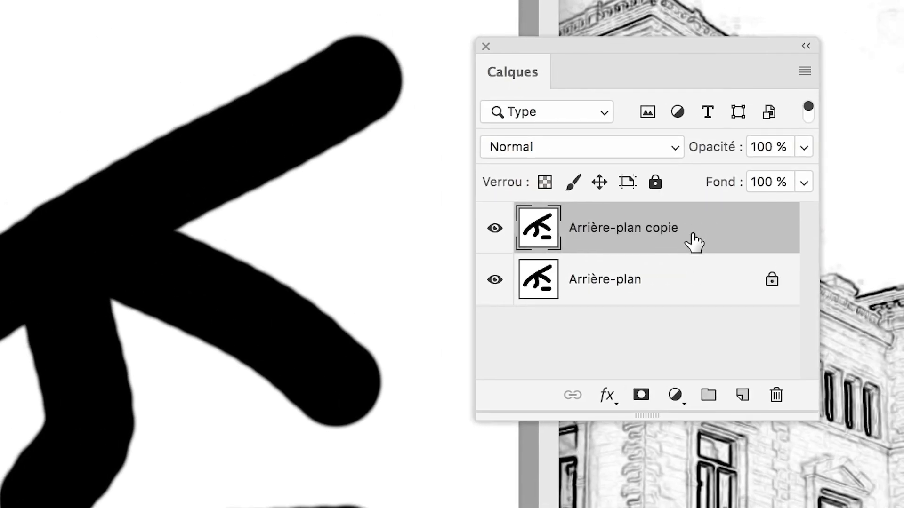
pyautogui.press('super+minus')
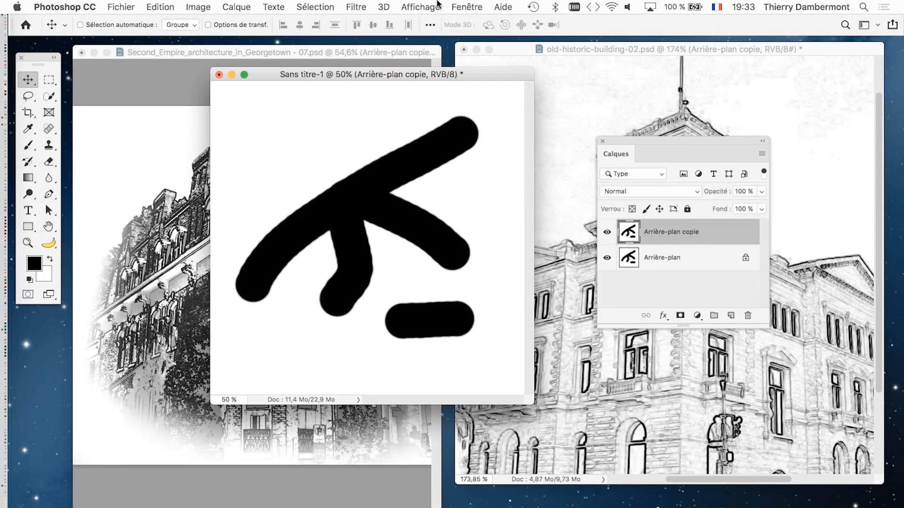
# Apply a Flou gaussien with a 13,4-pixel radius to the Arrière-plan copie layer of the black strokes.
pyautogui.click(366, 6)
pyautogui.moveTo(399, 192)
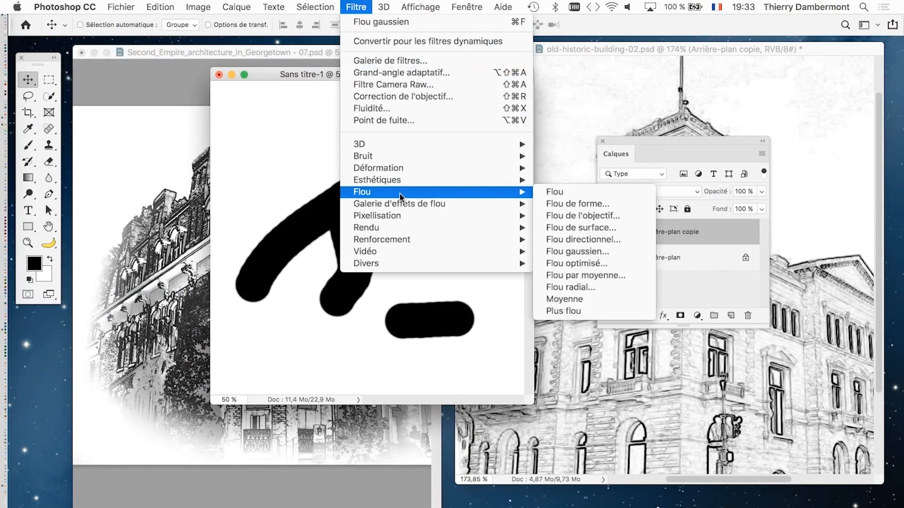
pyautogui.click(617, 253)
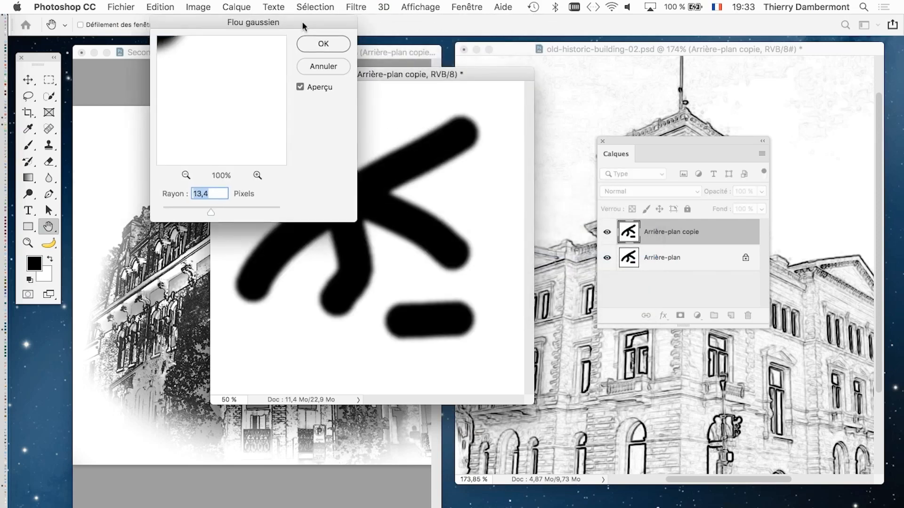
pyautogui.moveTo(296, 22); pyautogui.dragTo(637, 66)
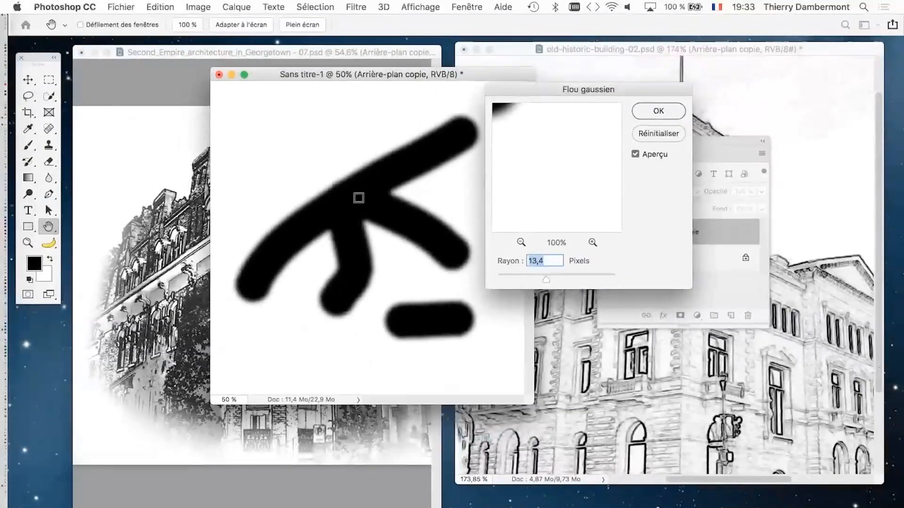
pyautogui.click(645, 117)
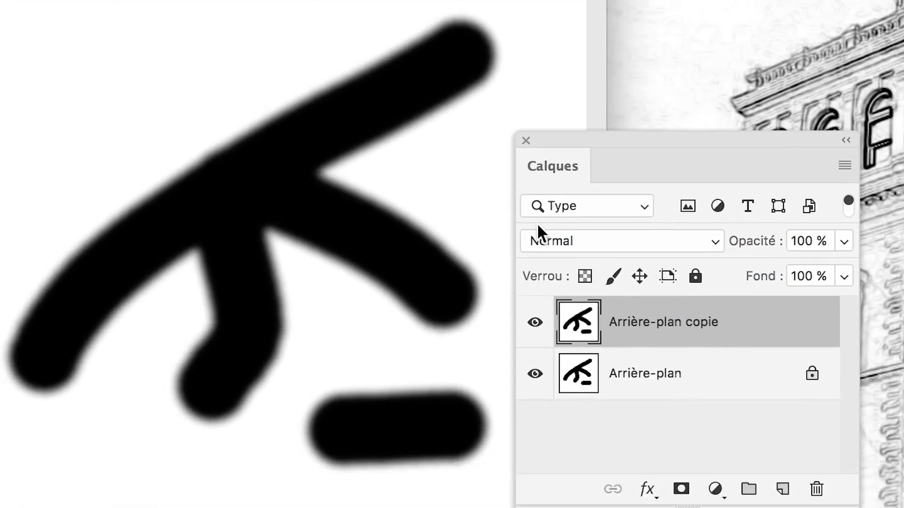
# Toggle the visibility of Arrière-plan copie repeatedly to compare the blurred strokes with the original, leaving the layer visible.
pyautogui.click(599, 231)
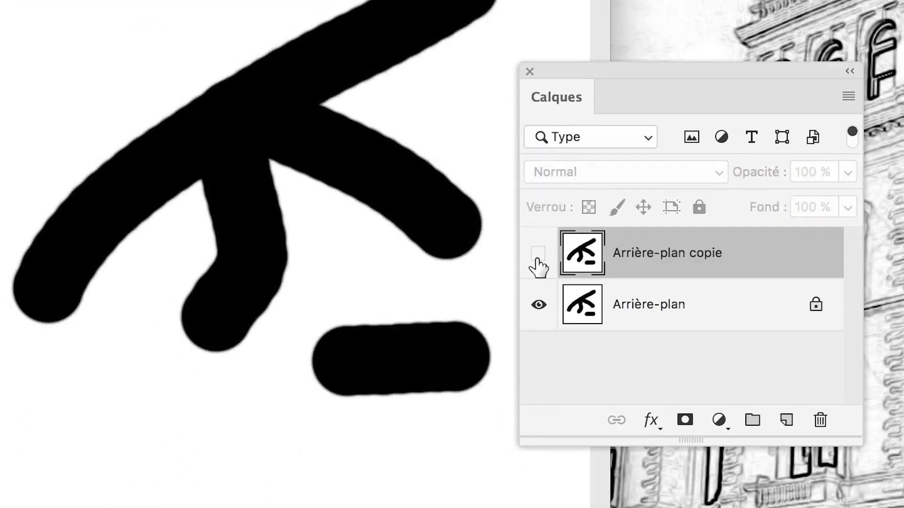
pyautogui.click(538, 256)
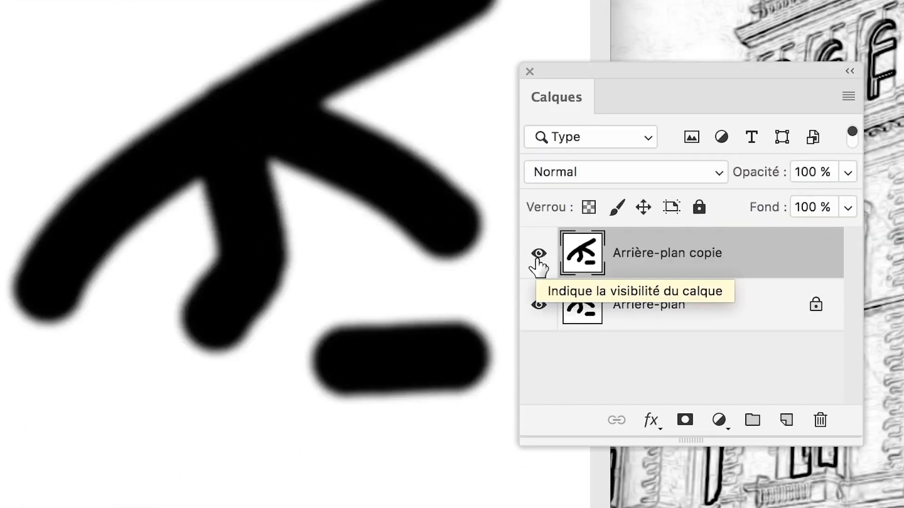
pyautogui.click(538, 257)
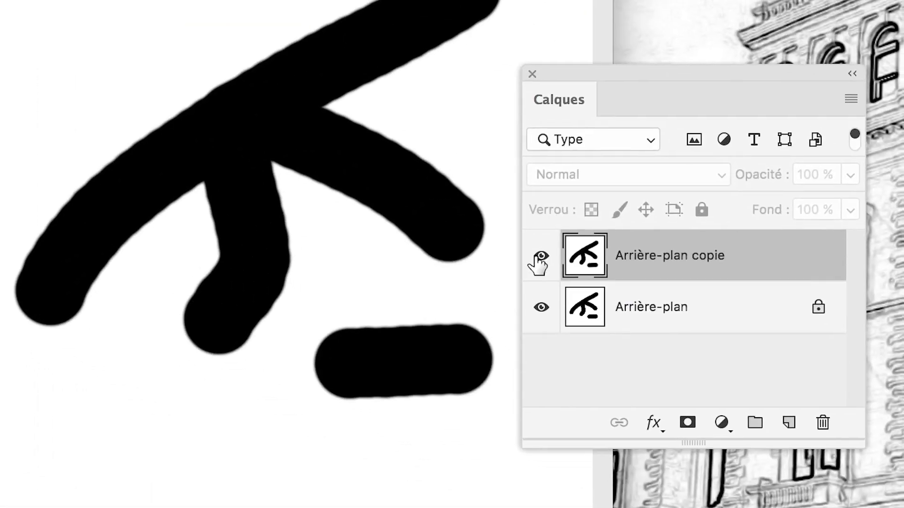
pyautogui.click(553, 263)
pyautogui.click(553, 263)
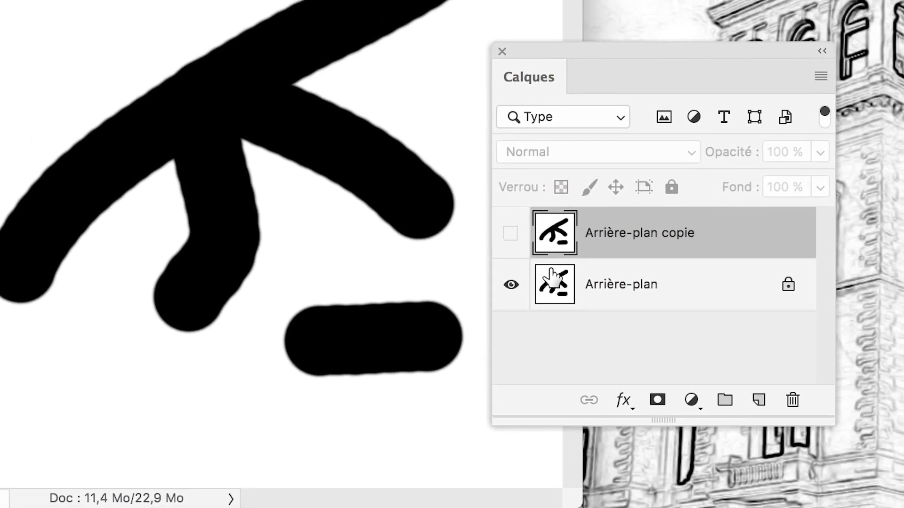
pyautogui.click(540, 258)
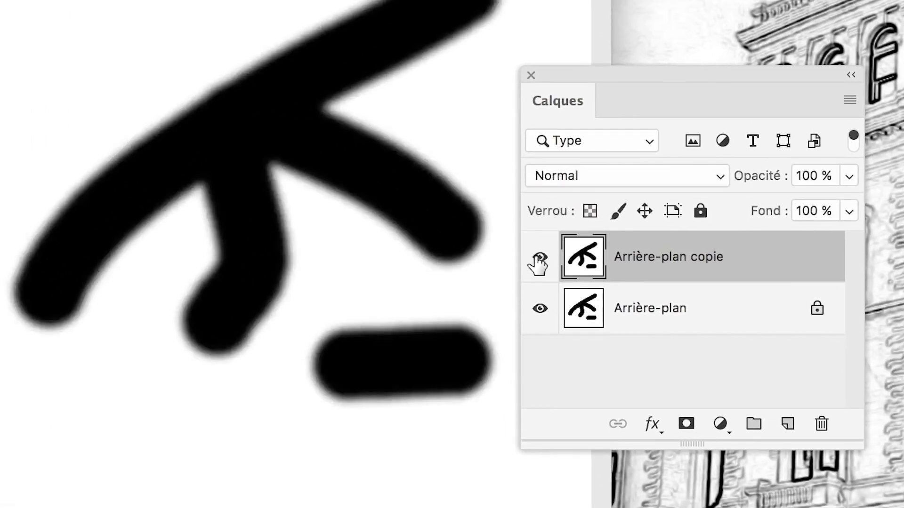
pyautogui.click(539, 260)
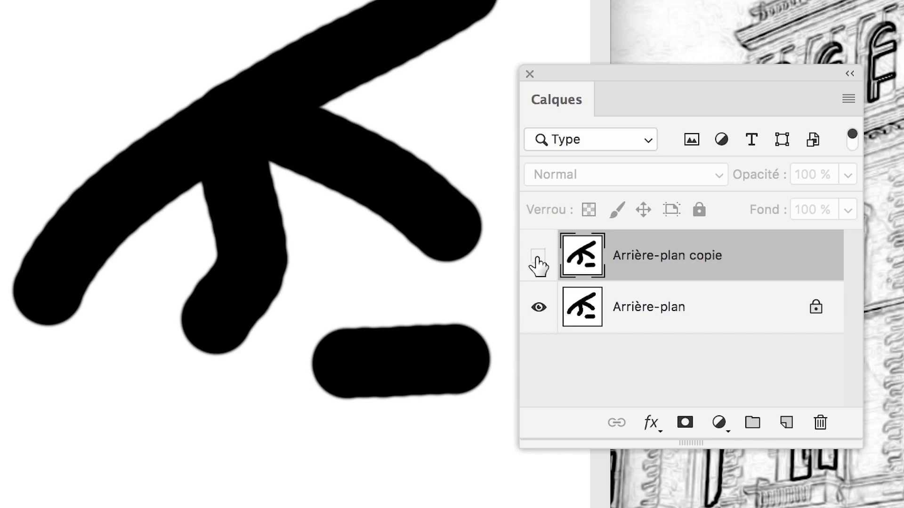
pyautogui.click(539, 260)
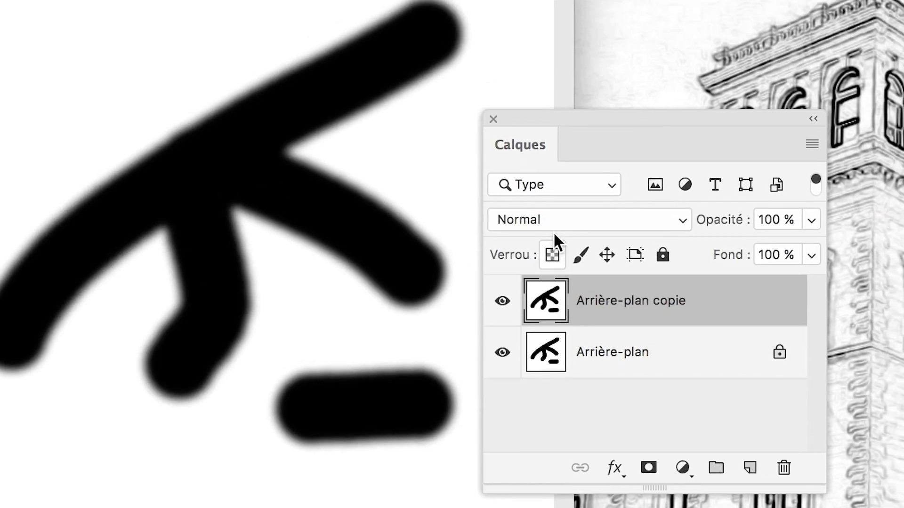
# Set the blend mode of Arrière-plan copie to Différence and look up the Accentuation filter among the Renforcement filters.
pyautogui.click(588, 178)
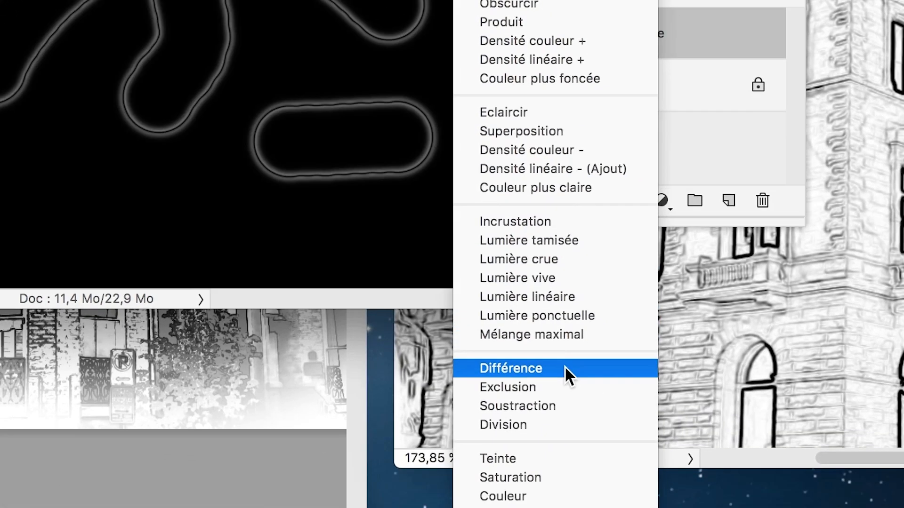
pyautogui.click(564, 366)
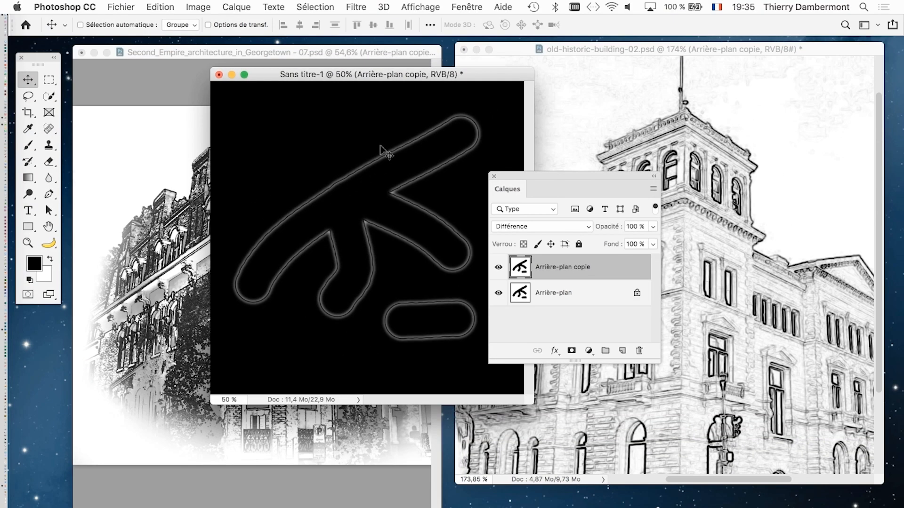
pyautogui.click(354, 6)
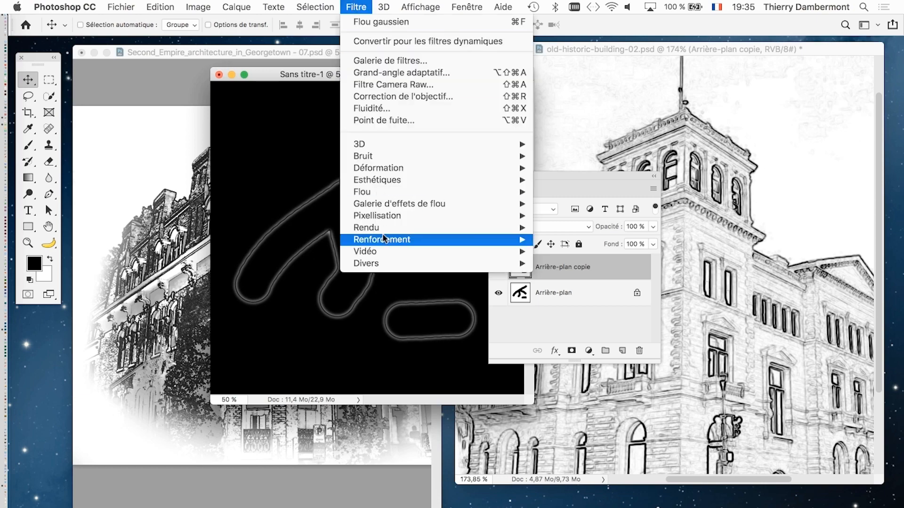
pyautogui.moveTo(381, 240)
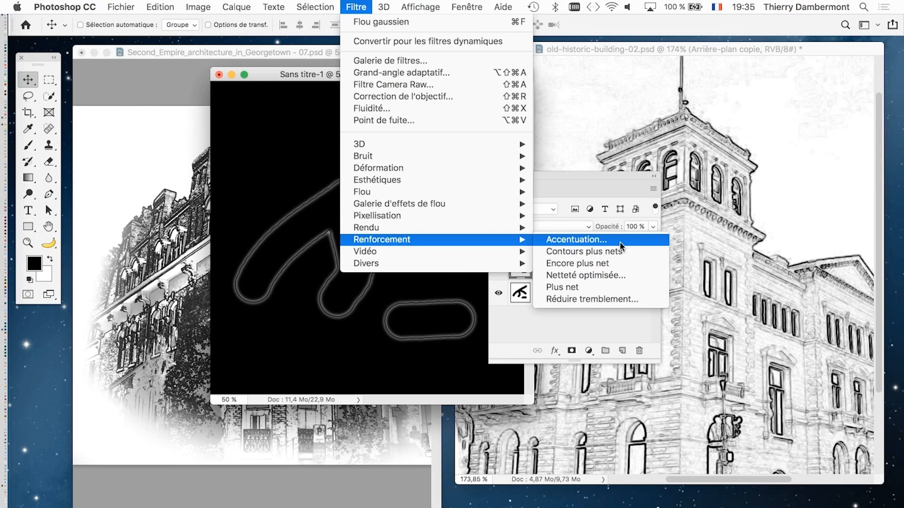
# Close Sans titre-1 without saving, and move the Calques panel off the old-historic-building-02.psd drawing and make it taller.
pyautogui.press('super+q')
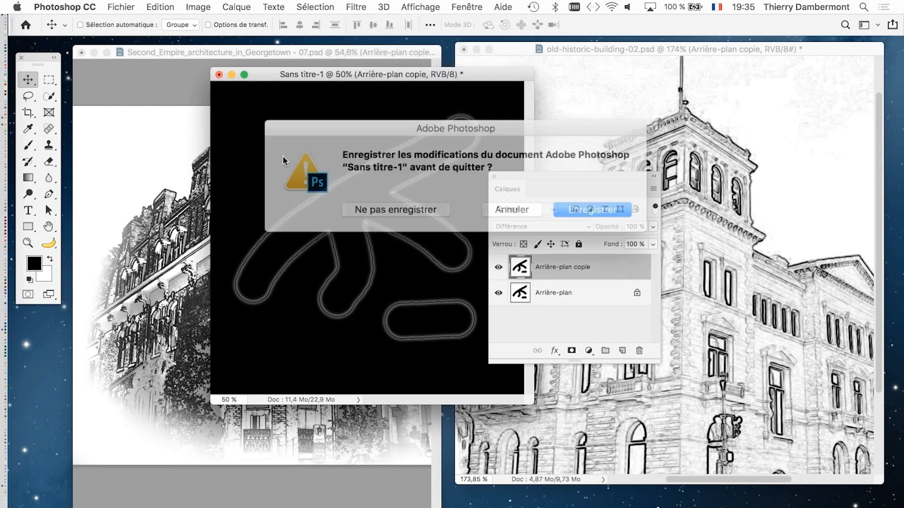
pyautogui.click(408, 210)
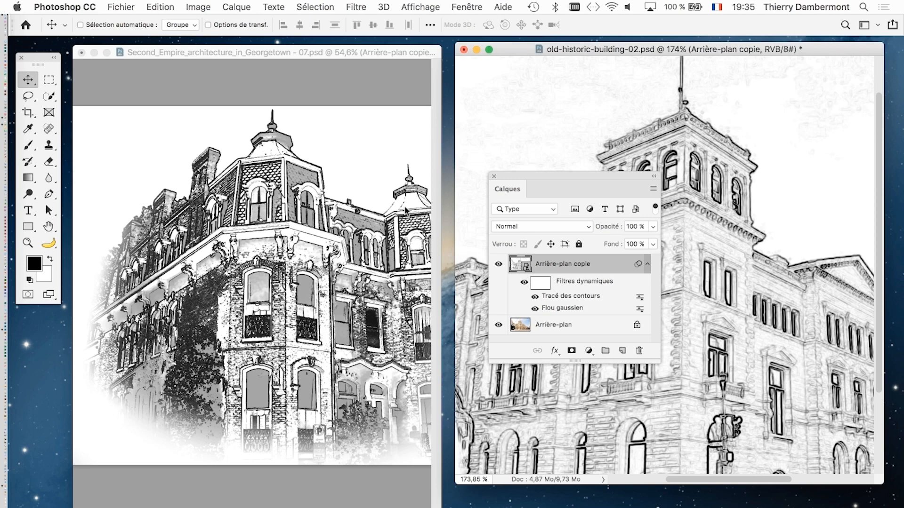
pyautogui.moveTo(528, 172); pyautogui.dragTo(383, 137)
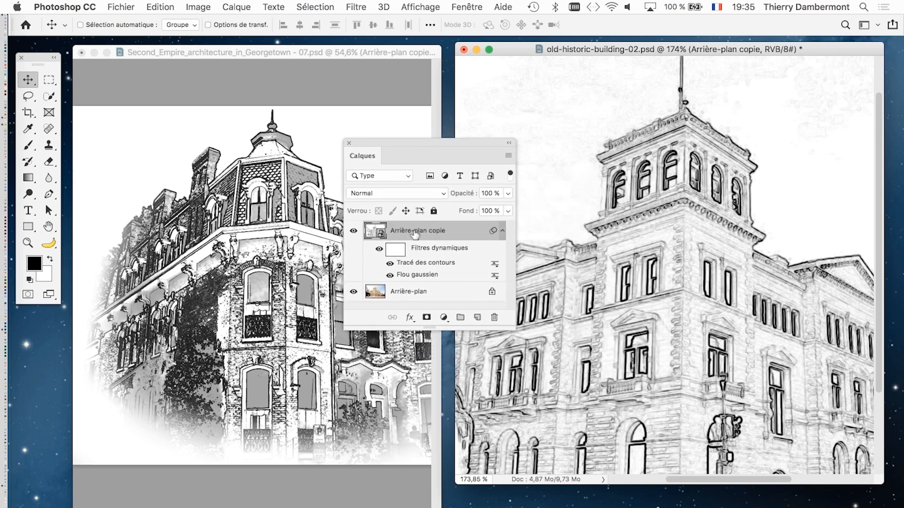
pyautogui.moveTo(513, 329); pyautogui.dragTo(510, 379)
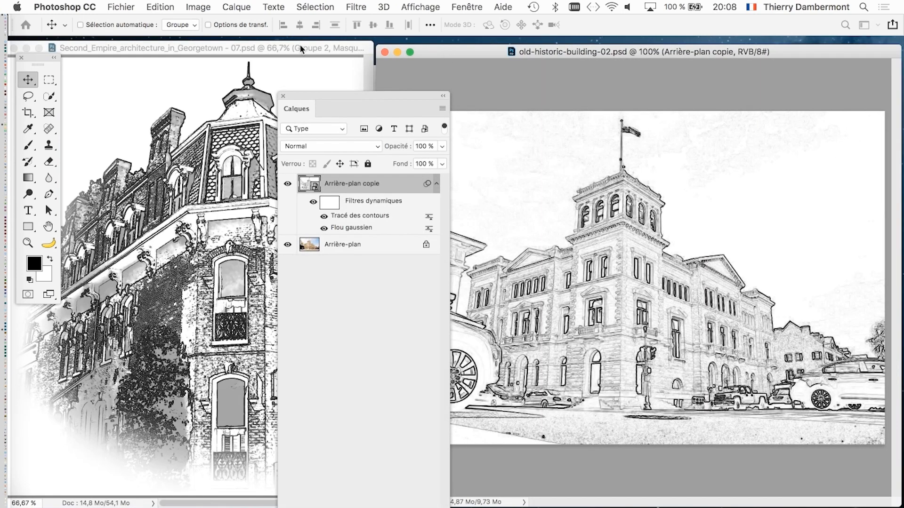
# View the layer stack of the Second_Empire_architecture_in_Georgetown document, and return to old-historic-building-02.psd with a shorter Calques panel over the drawing.
pyautogui.click(301, 49)
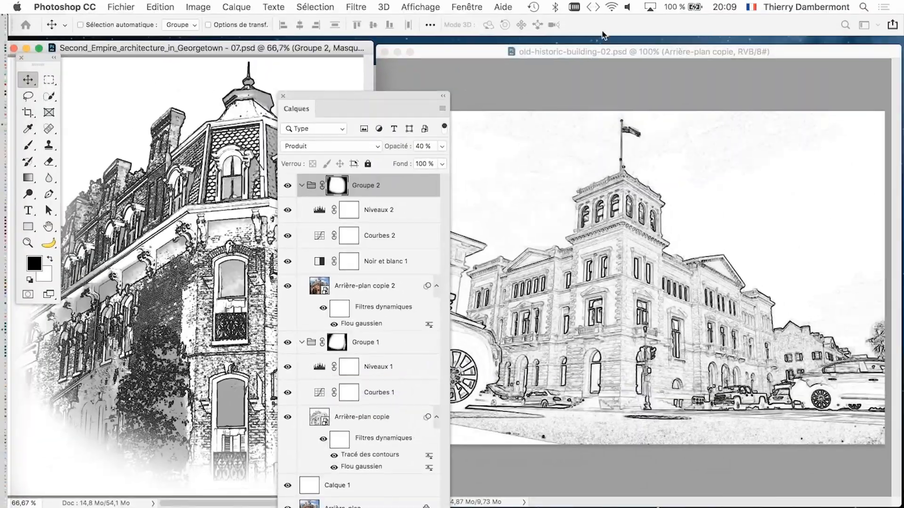
pyautogui.click(468, 202)
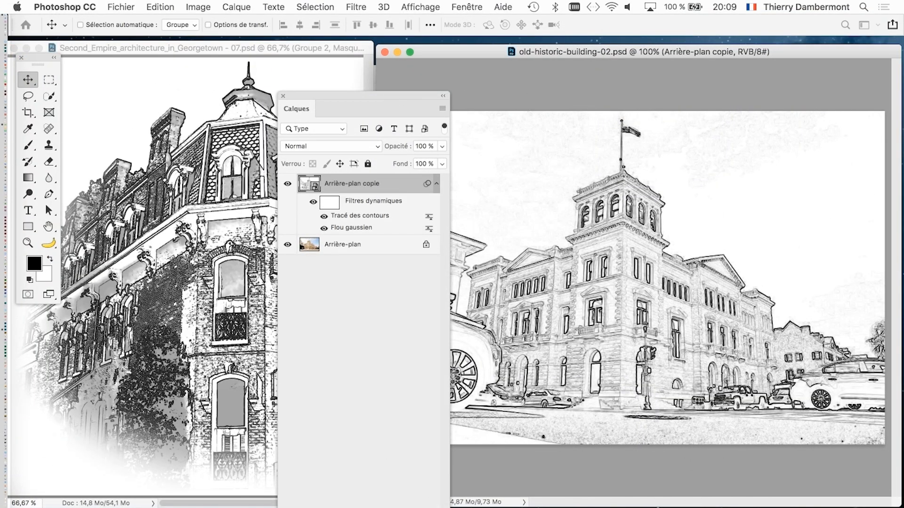
pyautogui.moveTo(394, 94); pyautogui.dragTo(546, 118)
pyautogui.moveTo(604, 400); pyautogui.dragTo(618, 332)
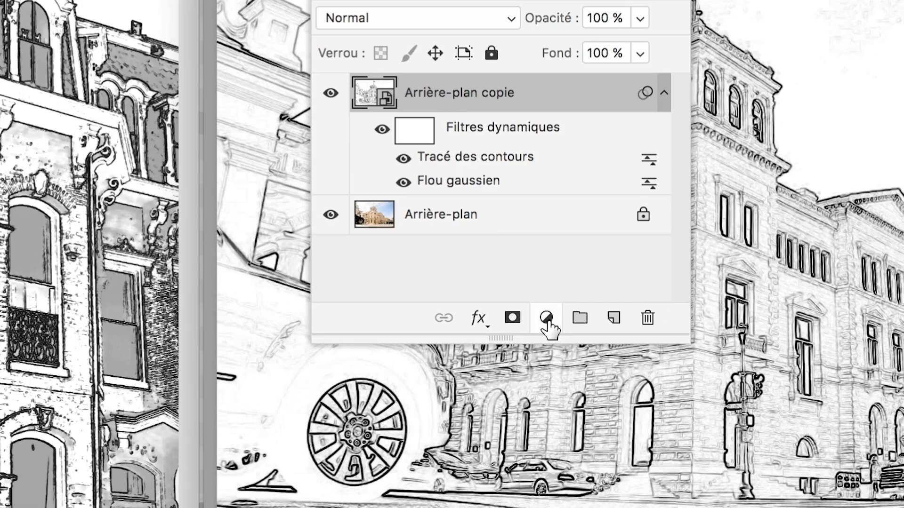
# Add a Courbes adjustment layer above Arrière-plan copie and arrange the Propriétés and Calques panels clear of the building's tower.
pyautogui.click(547, 319)
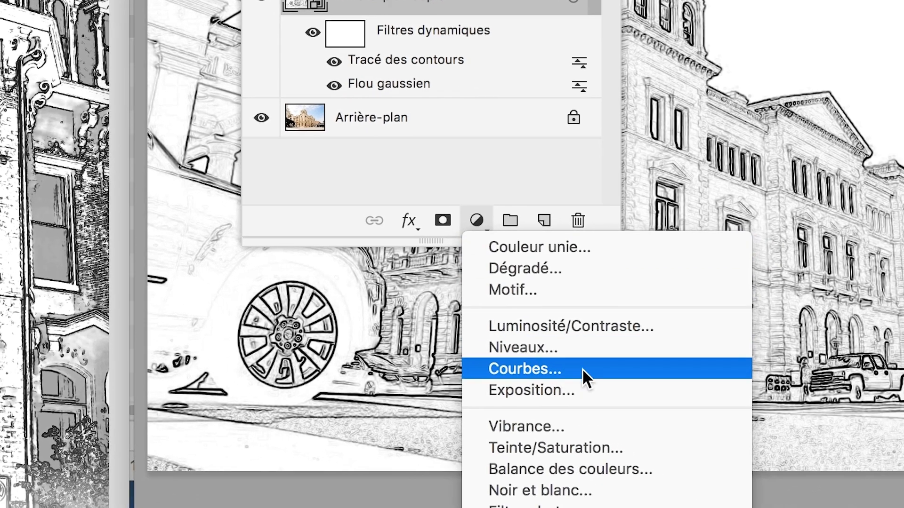
pyautogui.click(582, 368)
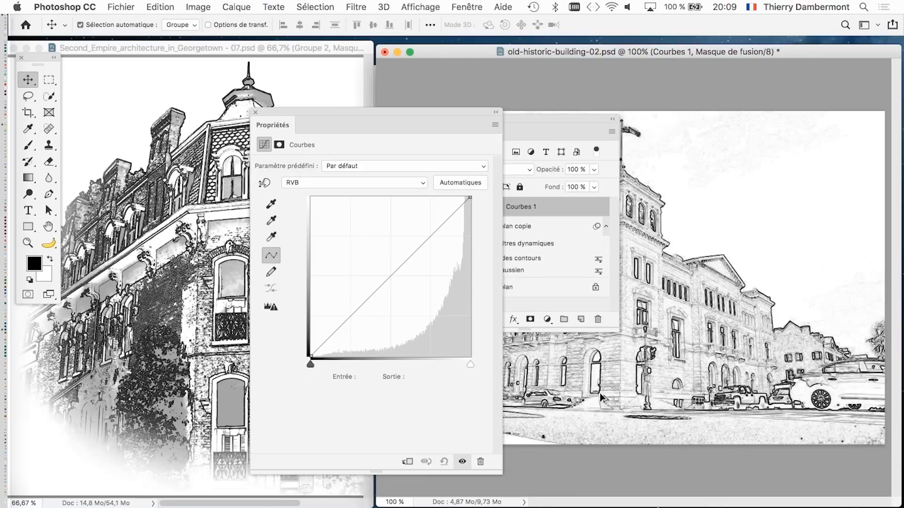
pyautogui.moveTo(477, 109); pyautogui.dragTo(377, 73)
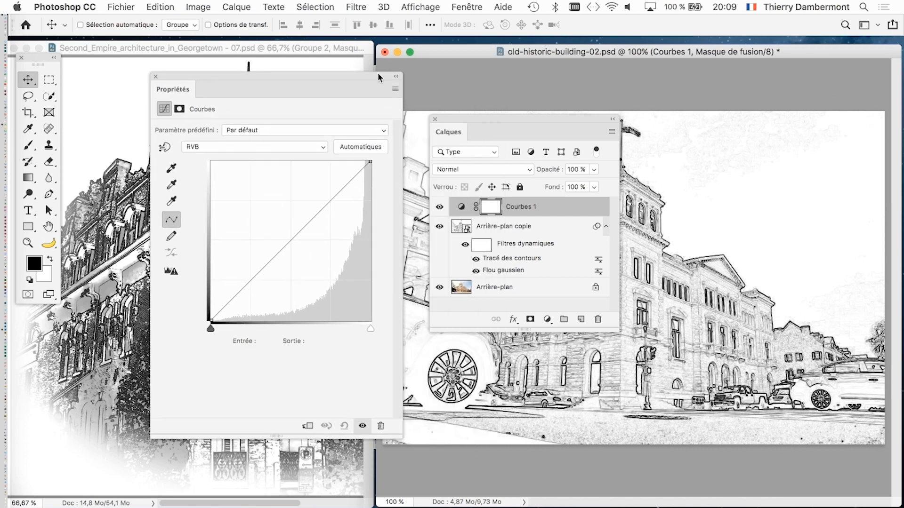
pyautogui.moveTo(489, 118); pyautogui.dragTo(782, 124)
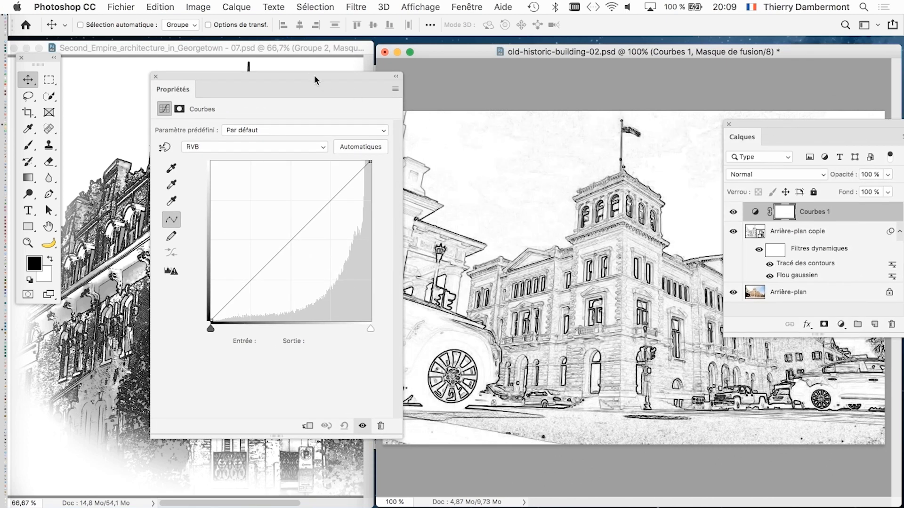
pyautogui.moveTo(317, 82); pyautogui.dragTo(351, 70)
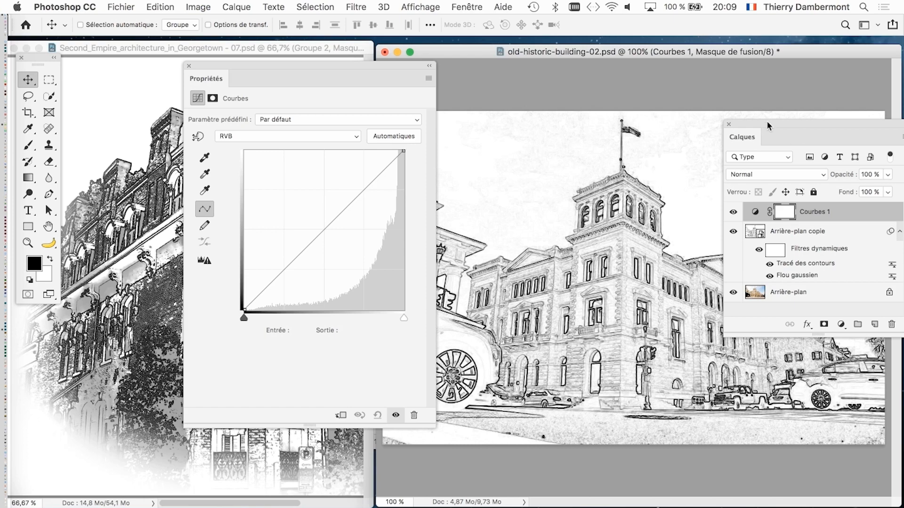
pyautogui.moveTo(767, 122); pyautogui.dragTo(820, 174)
pyautogui.moveTo(367, 66); pyautogui.dragTo(484, 80)
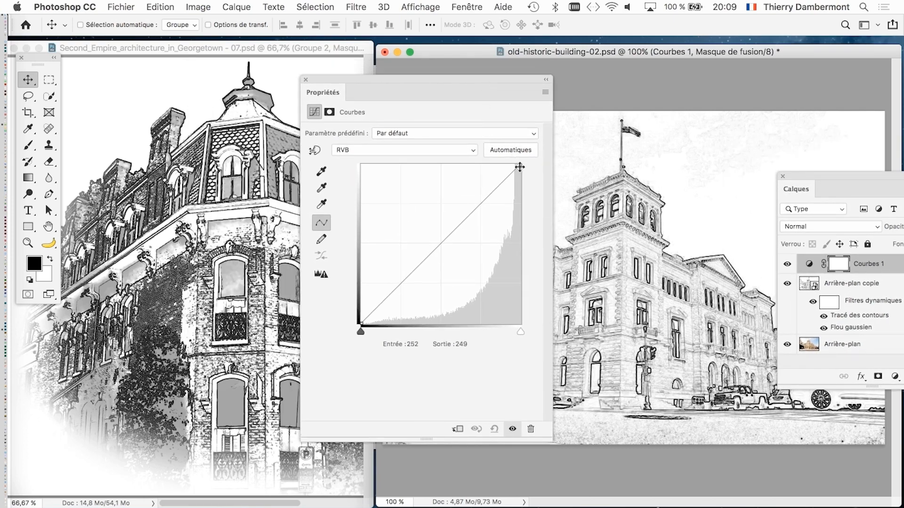
# Try different white point positions on the Courbes 1 curve and set it to Entrée 212, Sortie 255.
pyautogui.press('super')
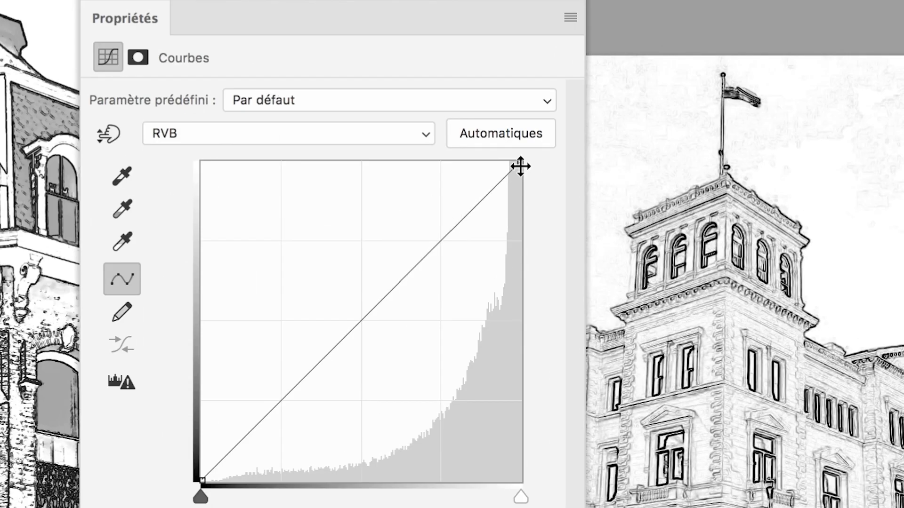
pyautogui.moveTo(520, 166); pyautogui.dragTo(432, 165)
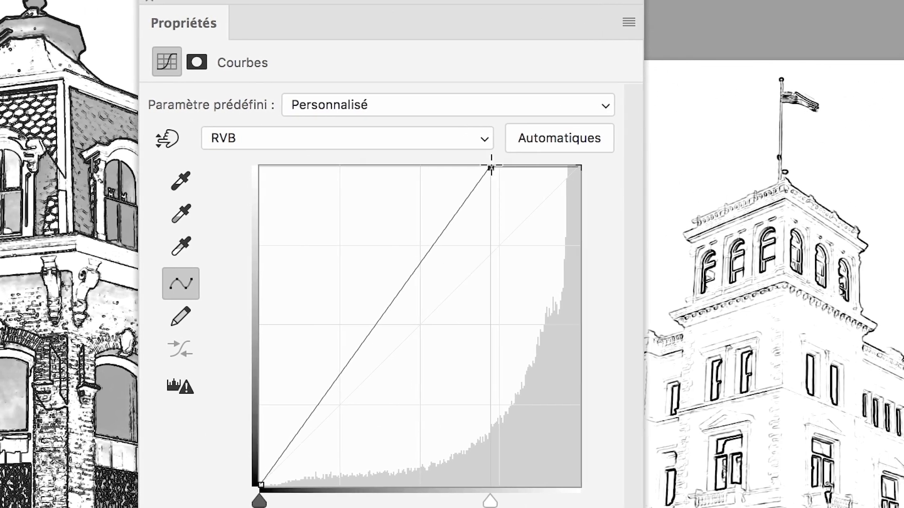
pyautogui.moveTo(491, 167); pyautogui.dragTo(577, 140)
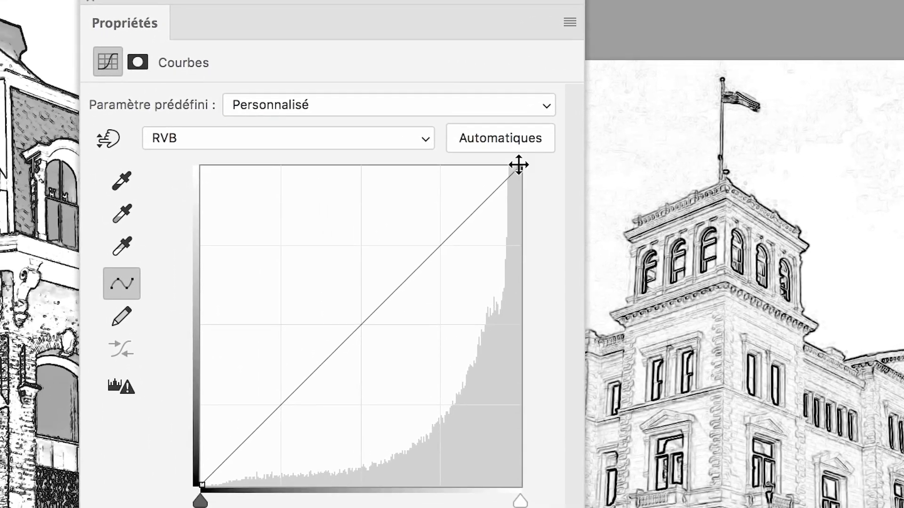
pyautogui.moveTo(519, 165); pyautogui.dragTo(465, 167)
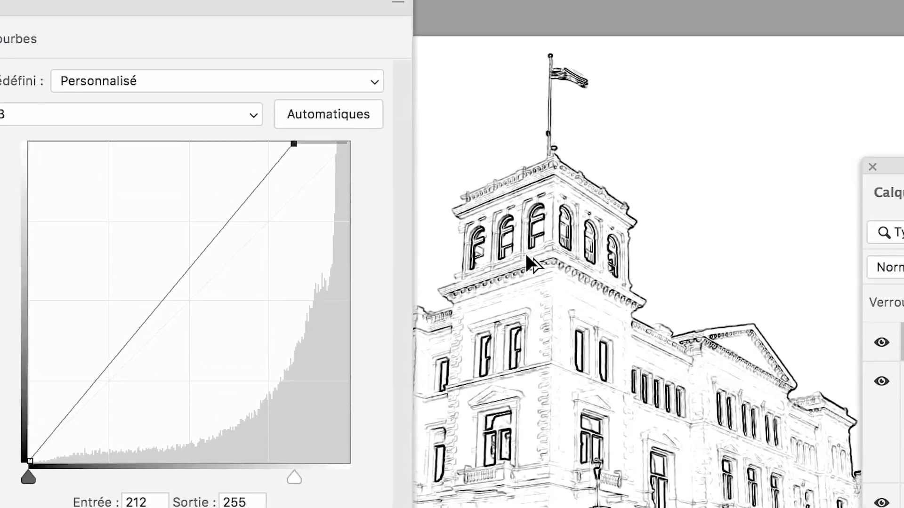
# Set the curve's black point to Entrée 88, Sortie 0, and refine its white point to Entrée 215, with Propriétés beside the drawing.
pyautogui.scroll(7, 526, 257)
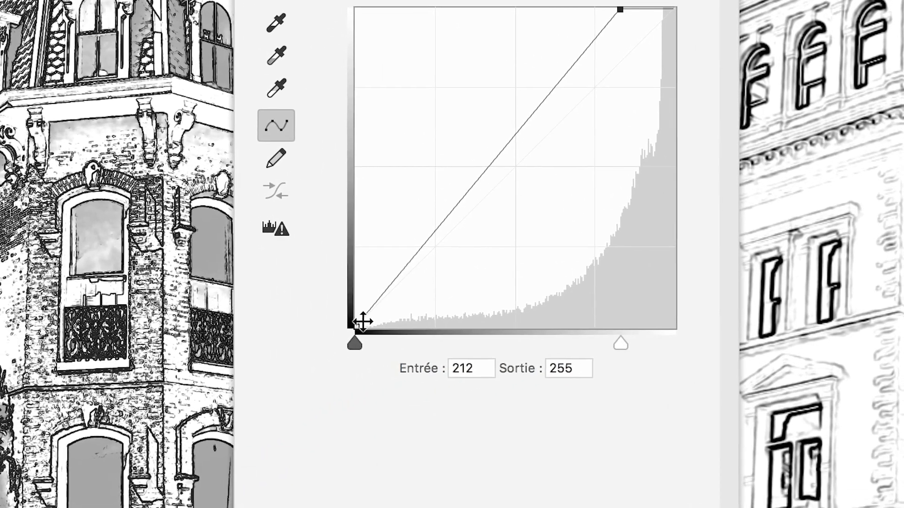
pyautogui.moveTo(82, 443); pyautogui.dragTo(138, 445)
pyautogui.moveTo(376, 325); pyautogui.dragTo(432, 325)
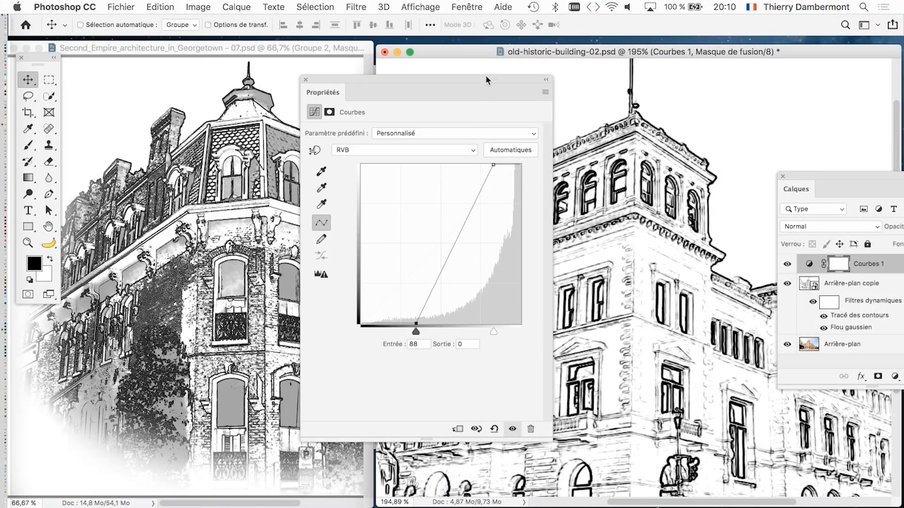
pyautogui.moveTo(485, 79); pyautogui.dragTo(307, 77)
pyautogui.moveTo(314, 164); pyautogui.dragTo(316, 164)
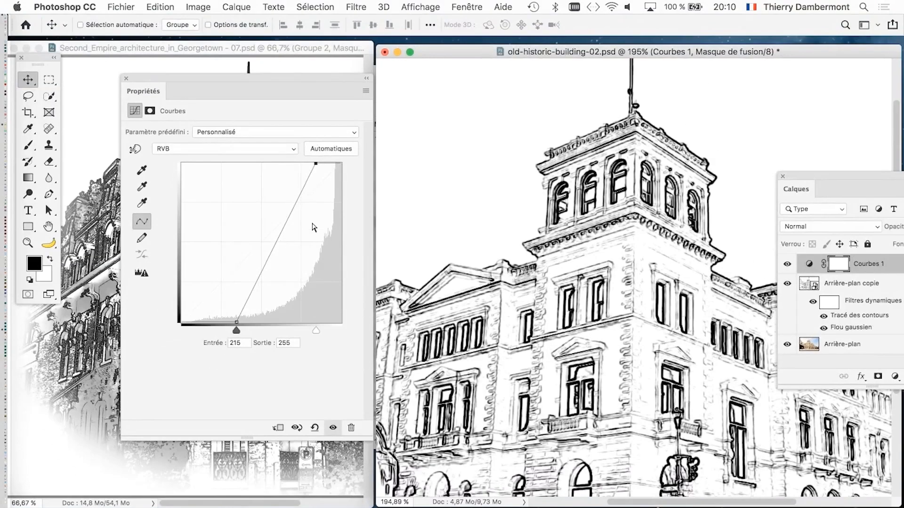
# Add a Niveaux adjustment layer above Courbes 1 and set its midtone input level to 0,58.
pyautogui.moveTo(805, 177); pyautogui.dragTo(652, 88)
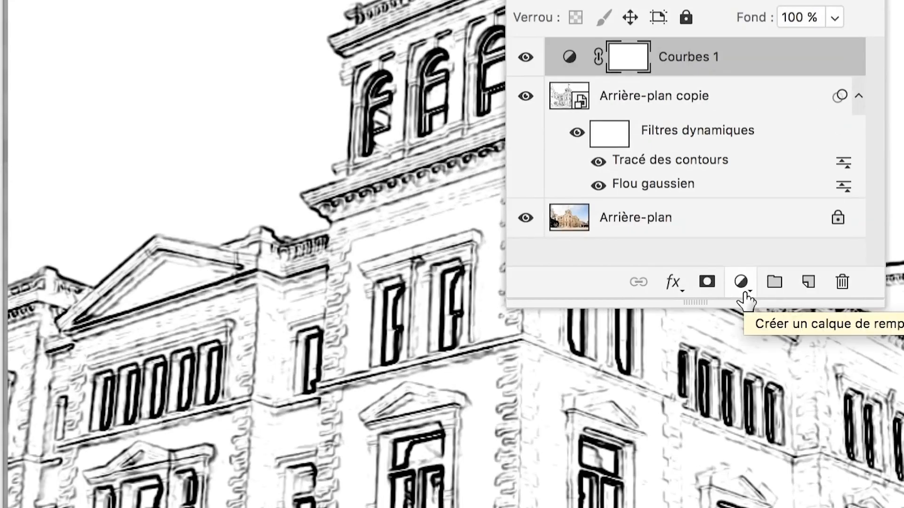
pyautogui.click(743, 288)
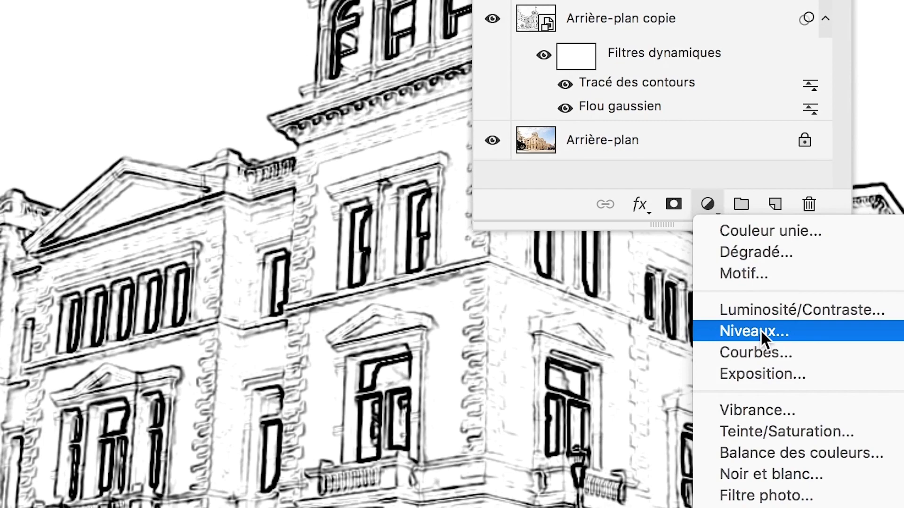
pyautogui.click(761, 329)
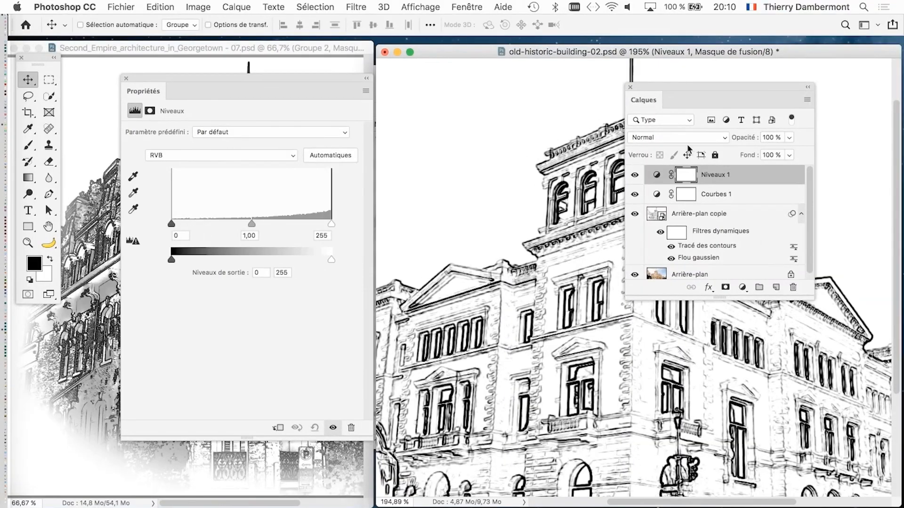
pyautogui.moveTo(663, 90); pyautogui.dragTo(657, 456)
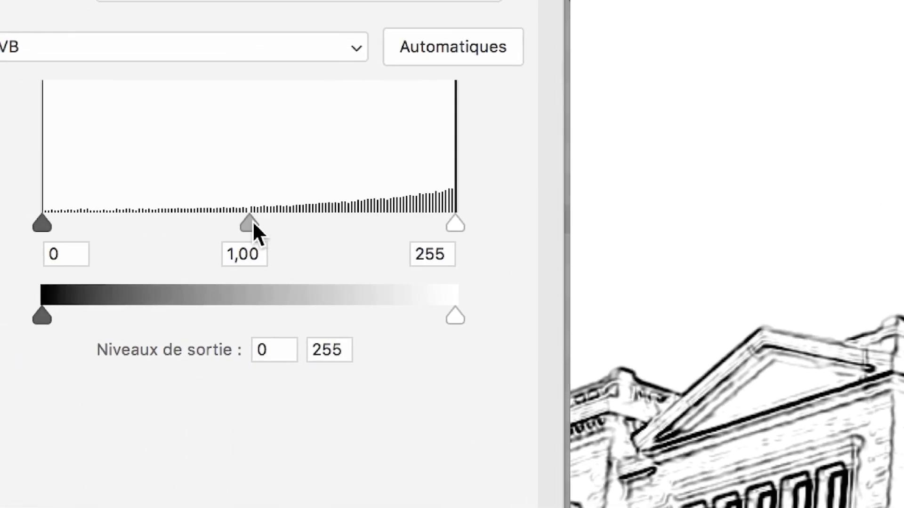
pyautogui.moveTo(119, 240); pyautogui.dragTo(129, 240)
pyautogui.moveTo(255, 222); pyautogui.dragTo(278, 225)
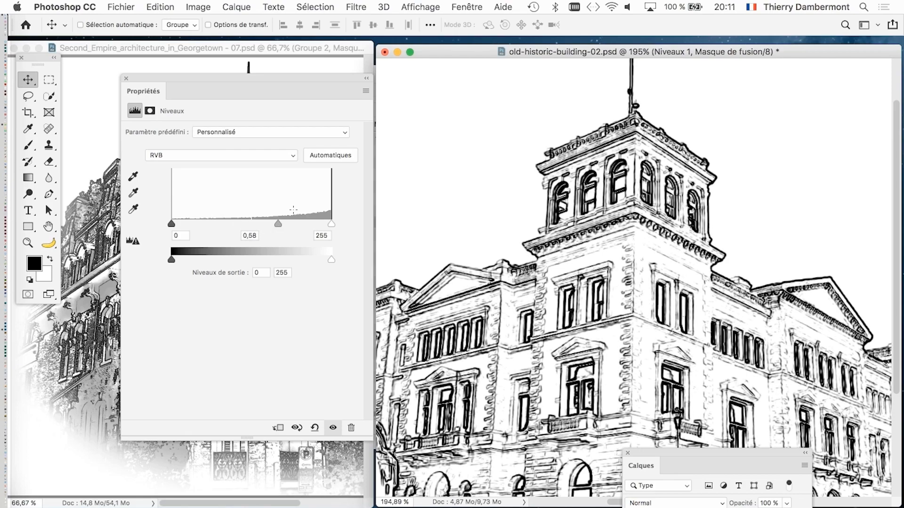
pyautogui.press('super')
# Enlarge the Calques panel to fit the whole layer stack and reposition it and the drawing so the tower stays uncovered.
pyautogui.moveTo(642, 453); pyautogui.dragTo(650, 148)
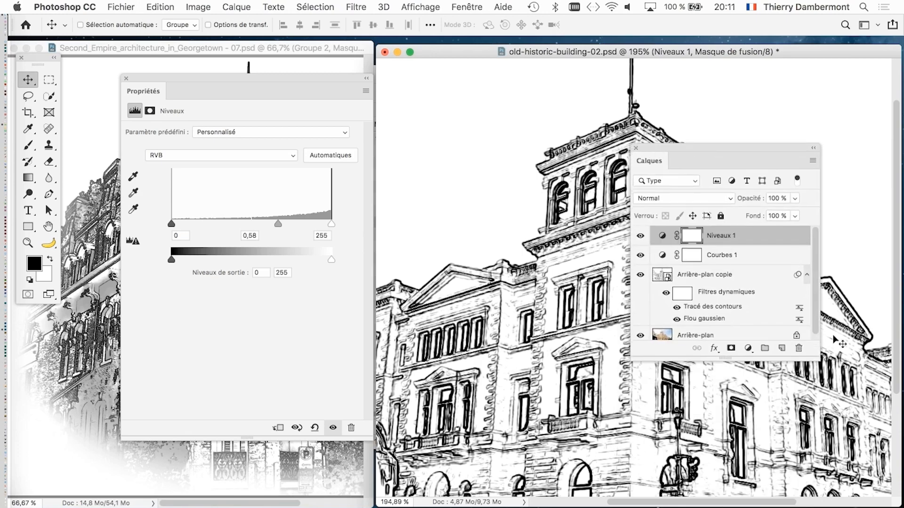
pyautogui.moveTo(818, 359); pyautogui.dragTo(846, 449)
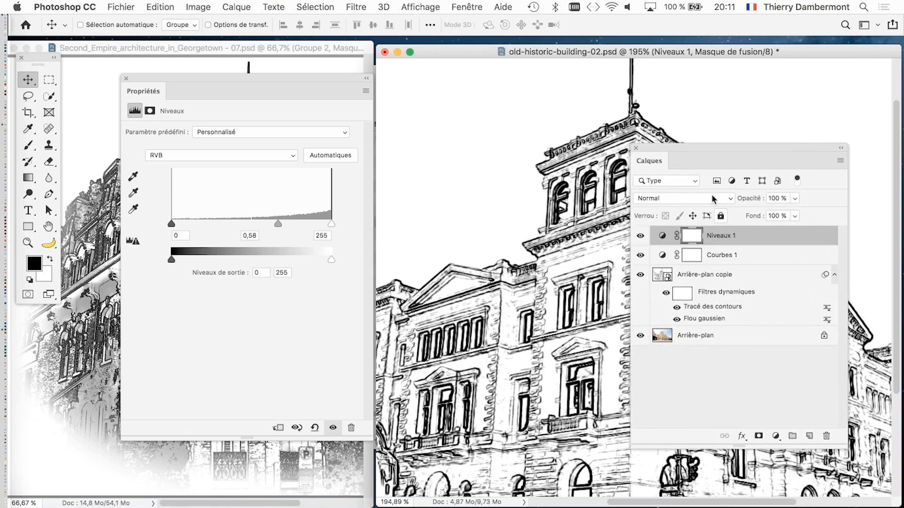
pyautogui.moveTo(711, 148); pyautogui.dragTo(752, 123)
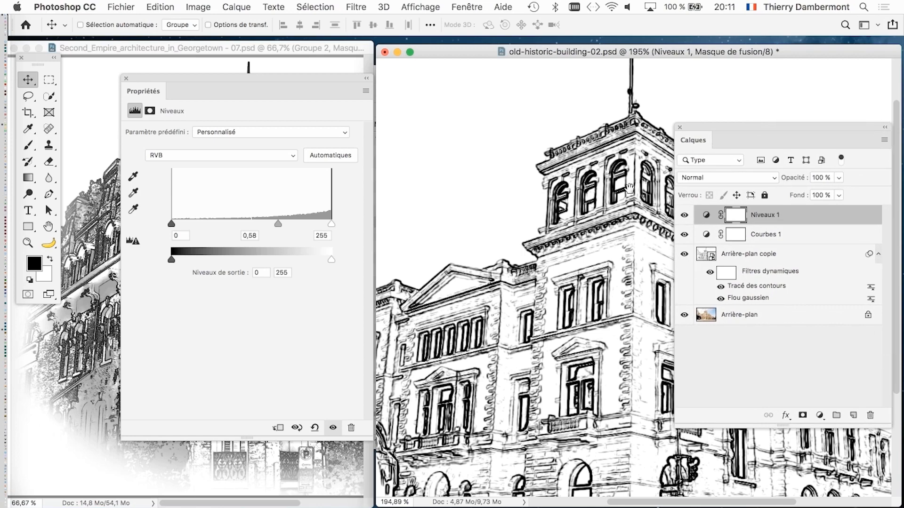
pyautogui.moveTo(604, 193); pyautogui.dragTo(522, 165)
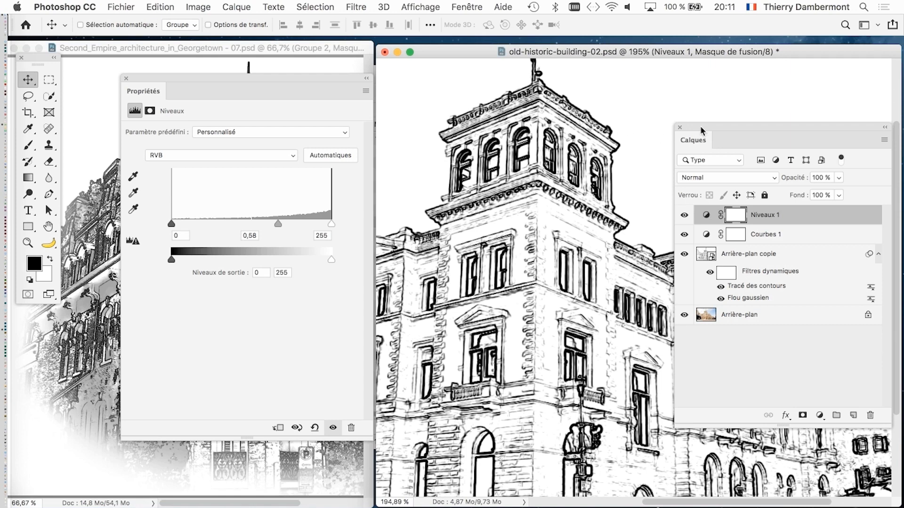
pyautogui.moveTo(710, 129); pyautogui.dragTo(654, 87)
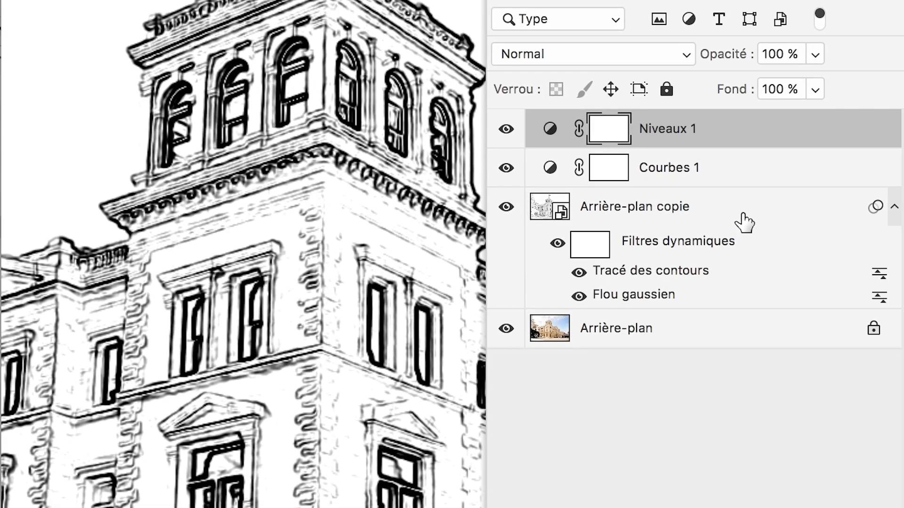
# Group the Niveaux 1, Courbes 1 and Arrière-plan copie layers into a new group named Groupe 1.
pyautogui.keyDown('shift'); pyautogui.click(733, 212); pyautogui.keyUp('shift')
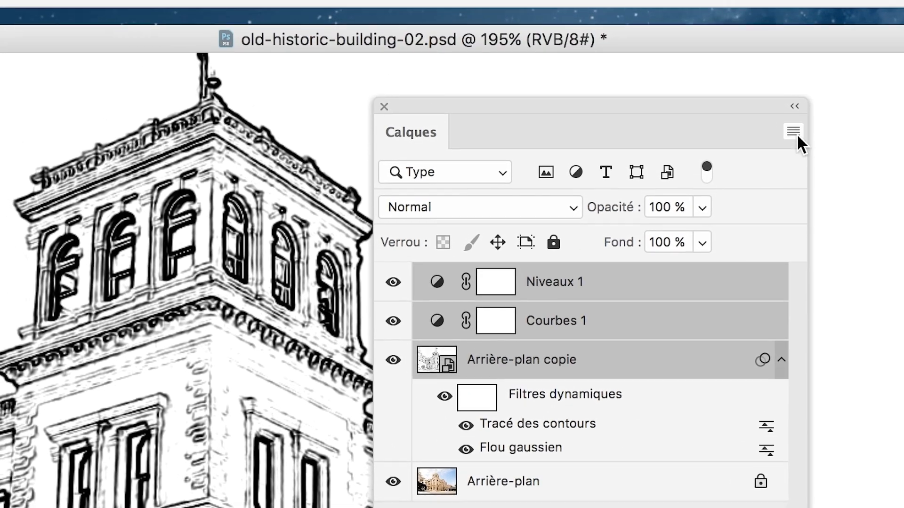
pyautogui.click(775, 111)
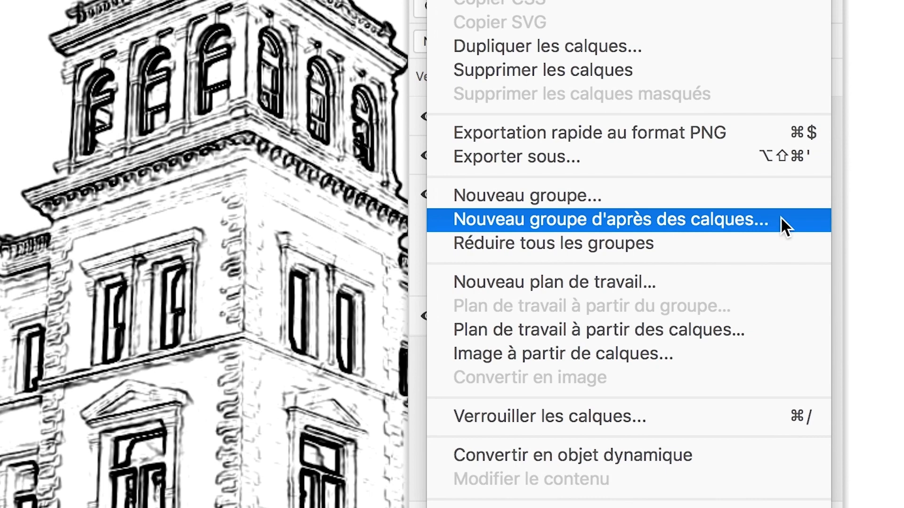
pyautogui.click(781, 217)
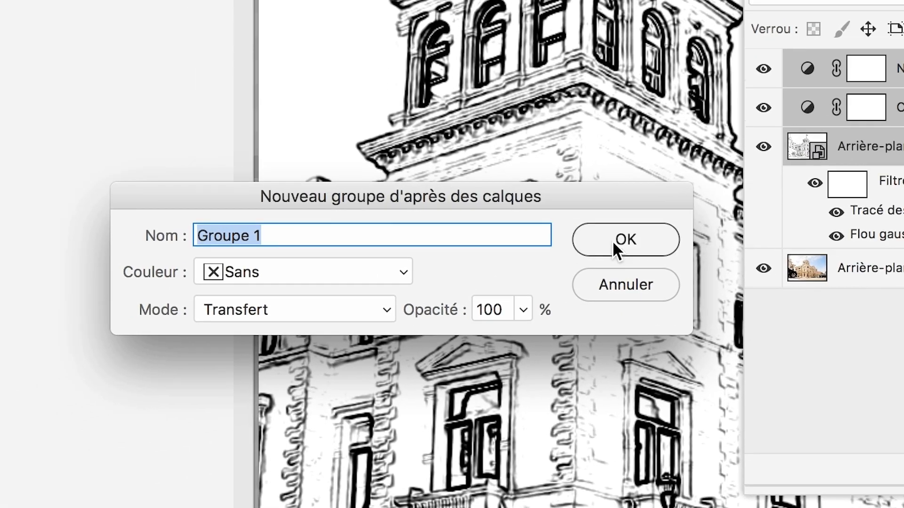
pyautogui.click(673, 247)
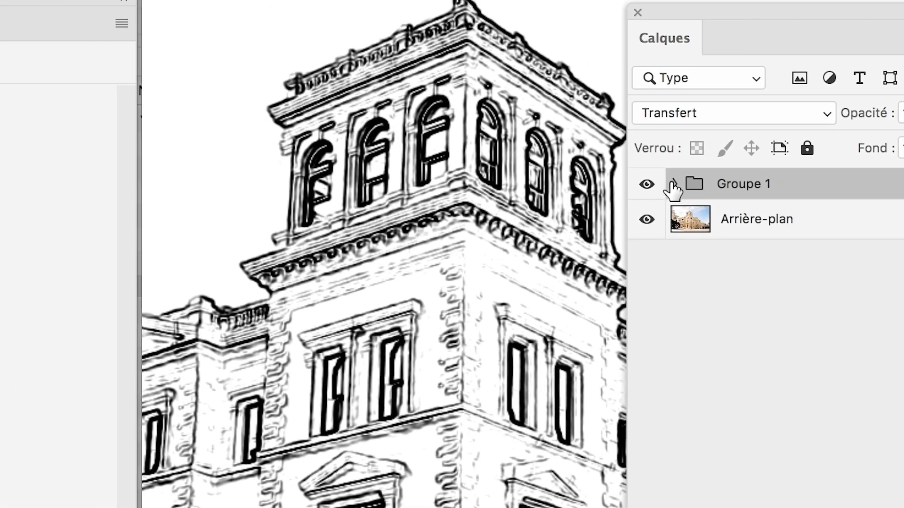
# Expand Groupe 1 to review the layers it contains, and leave it collapsed.
pyautogui.click(672, 184)
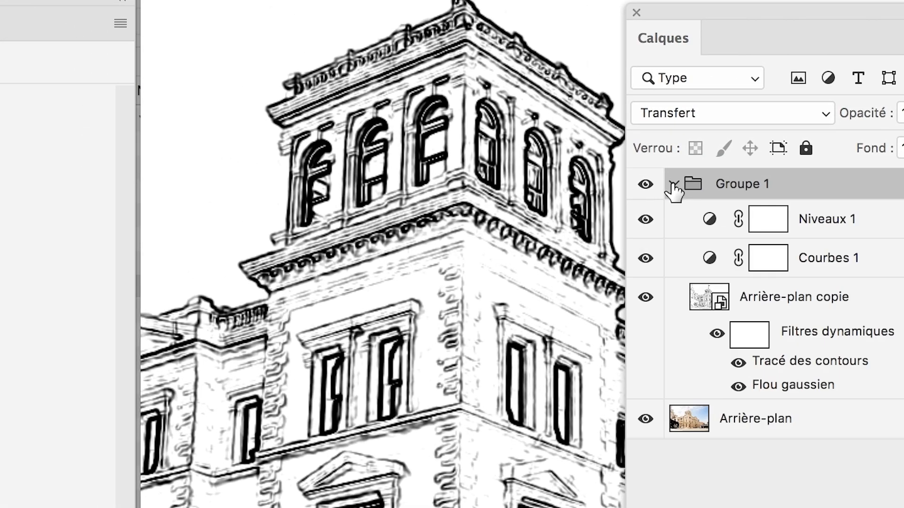
pyautogui.click(672, 185)
pyautogui.click(672, 185)
pyautogui.click(672, 184)
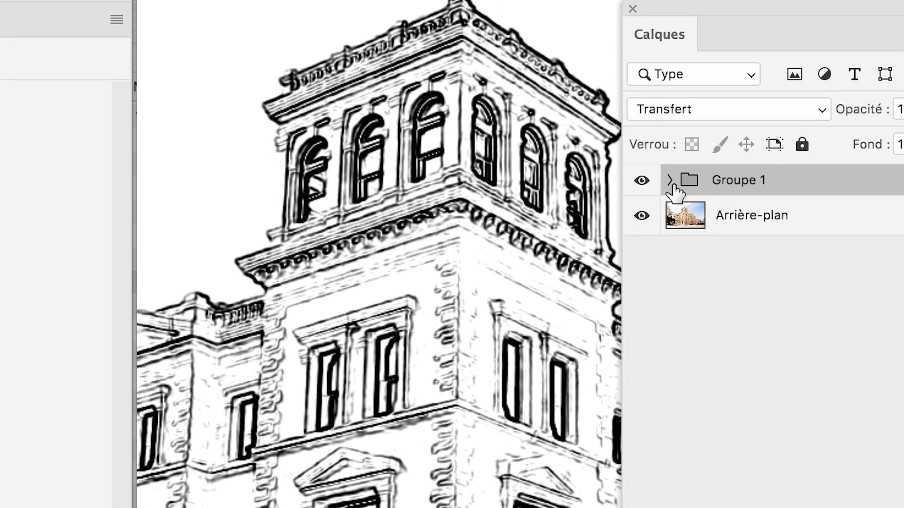
pyautogui.click(672, 184)
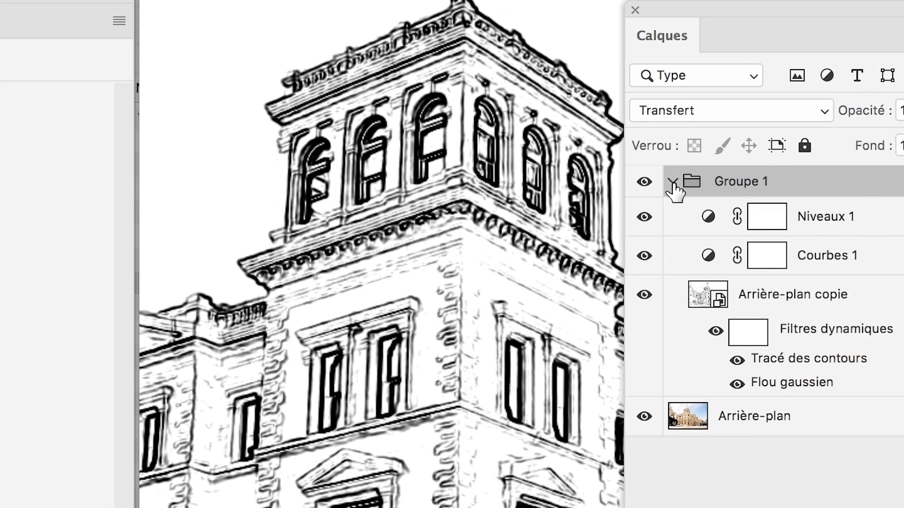
pyautogui.click(672, 184)
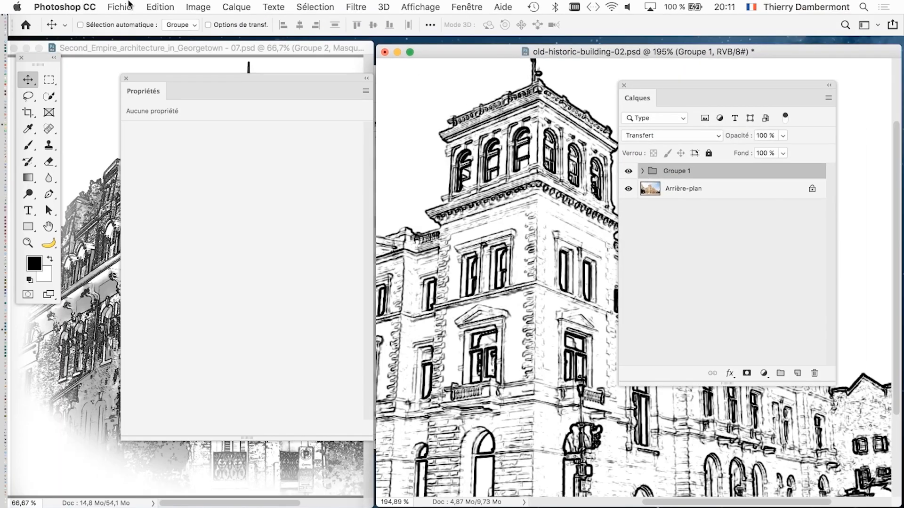
# Save the document as old-historic-building-03.psd in Photoshop format in the photo en dessin folder, with maximum compatibility.
pyautogui.click(128, 6)
pyautogui.click(183, 137)
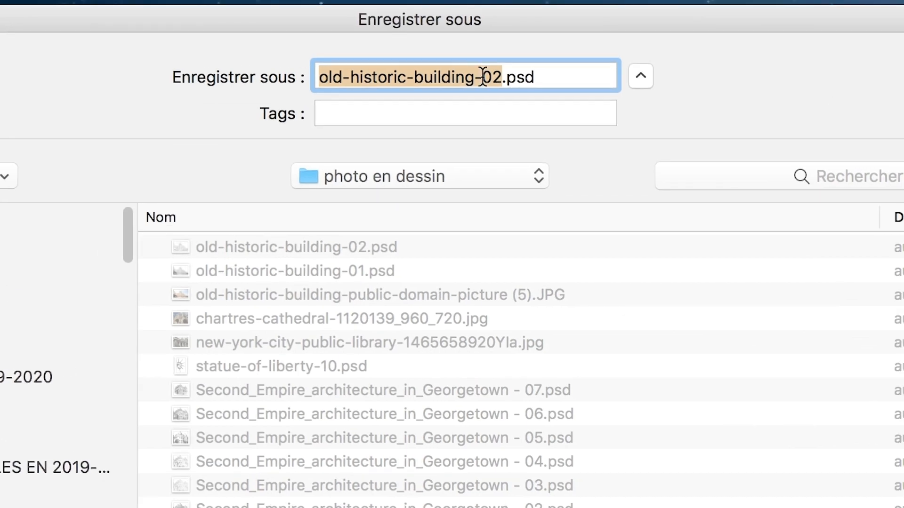
pyautogui.moveTo(493, 76); pyautogui.dragTo(495, 76)
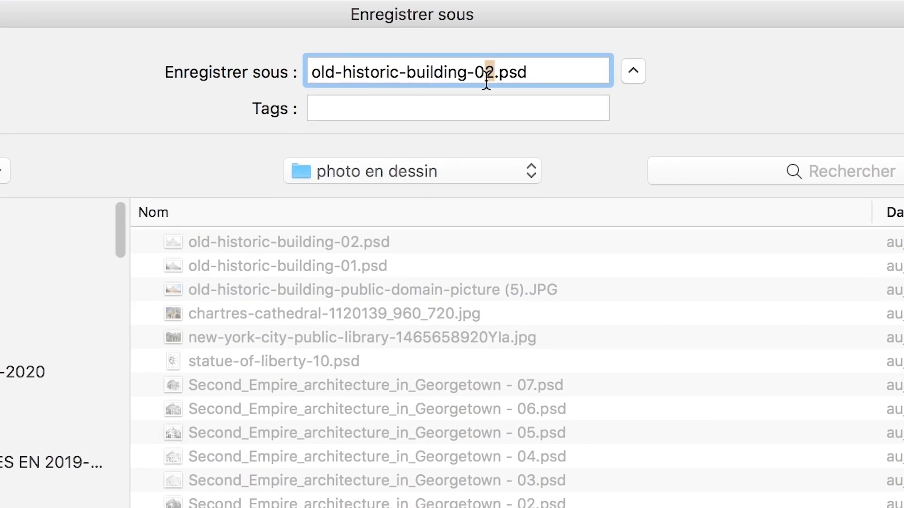
pyautogui.write('3')
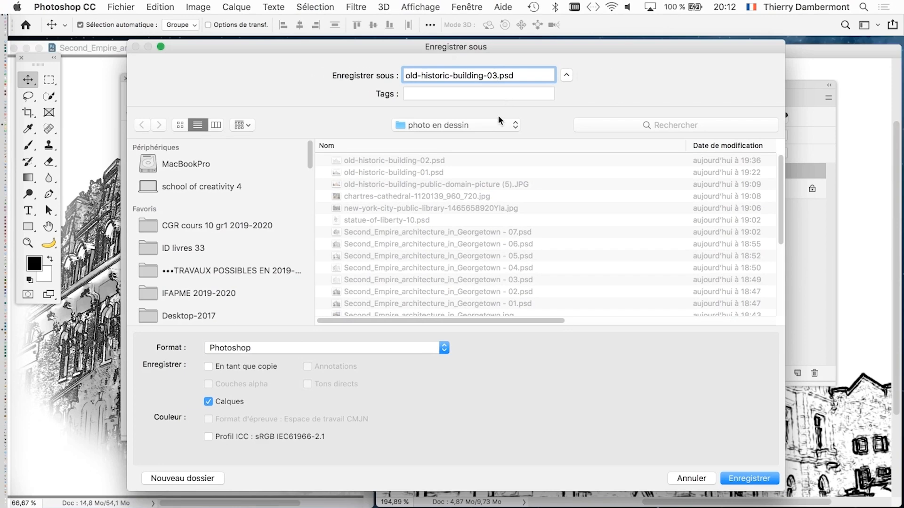
pyautogui.click(749, 479)
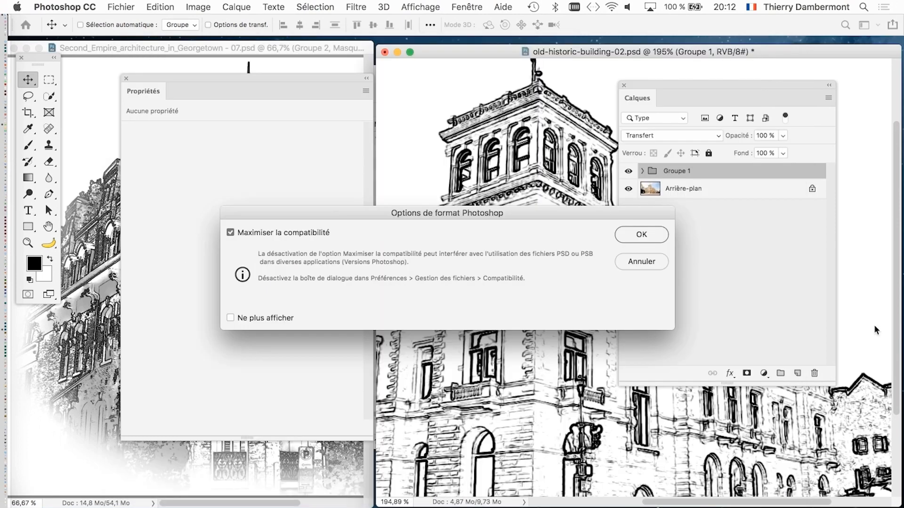
pyautogui.click(639, 236)
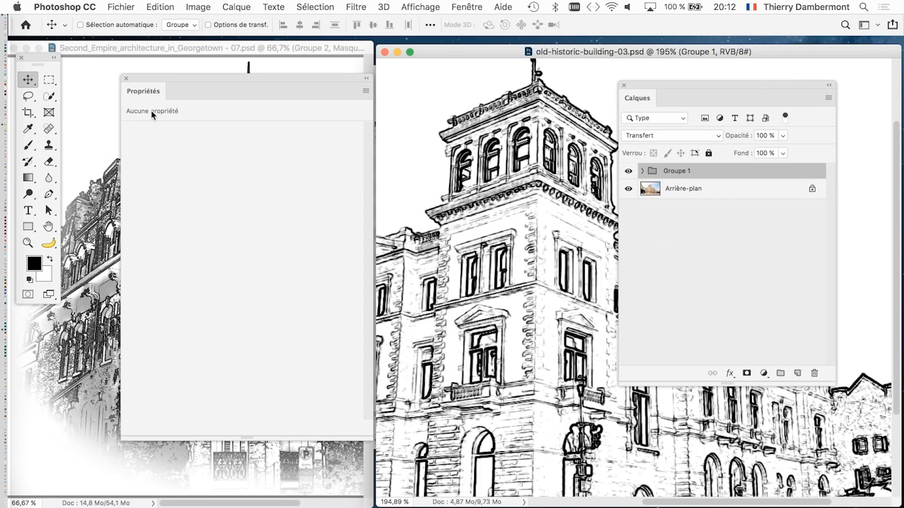
# Close the Propriétés panel and place the Calques panel between the two open drawings so the new building is unobstructed.
pyautogui.click(126, 79)
pyautogui.moveTo(665, 84); pyautogui.dragTo(292, 82)
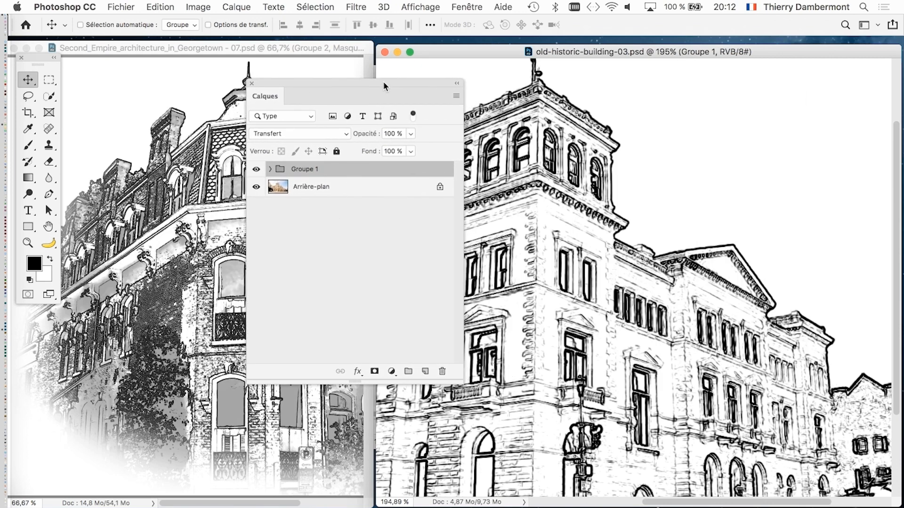
pyautogui.moveTo(383, 85); pyautogui.dragTo(347, 108)
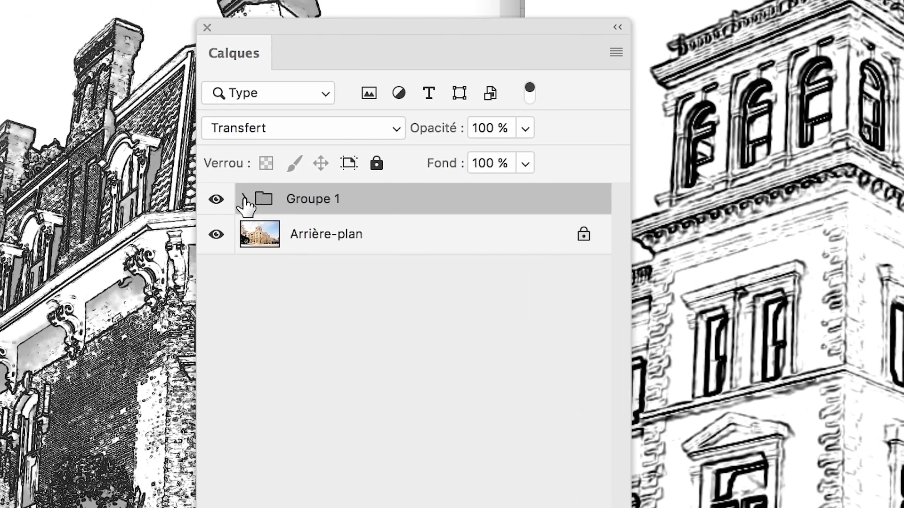
# Expand Groupe 1, review the Courbes 1 curve settings, and shift the Calques panel clear of the tower.
pyautogui.click(245, 199)
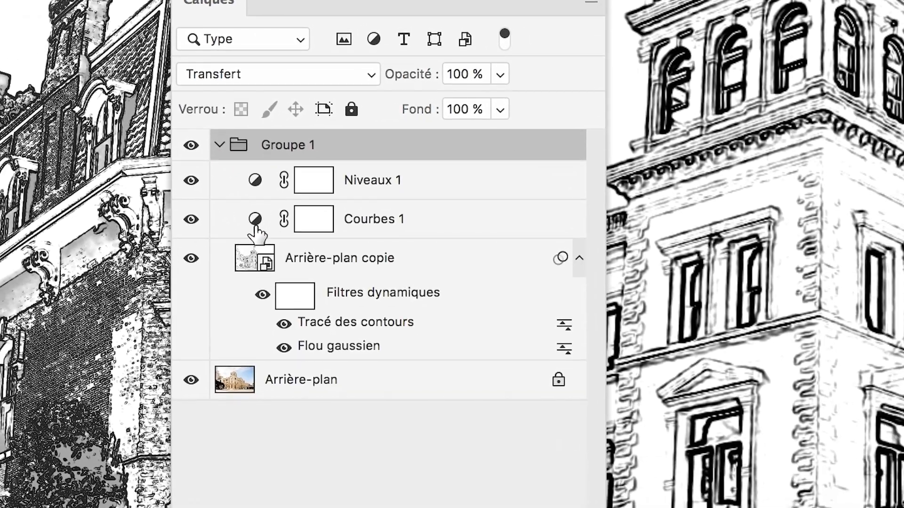
pyautogui.click(257, 227)
pyautogui.doubleClick(256, 229)
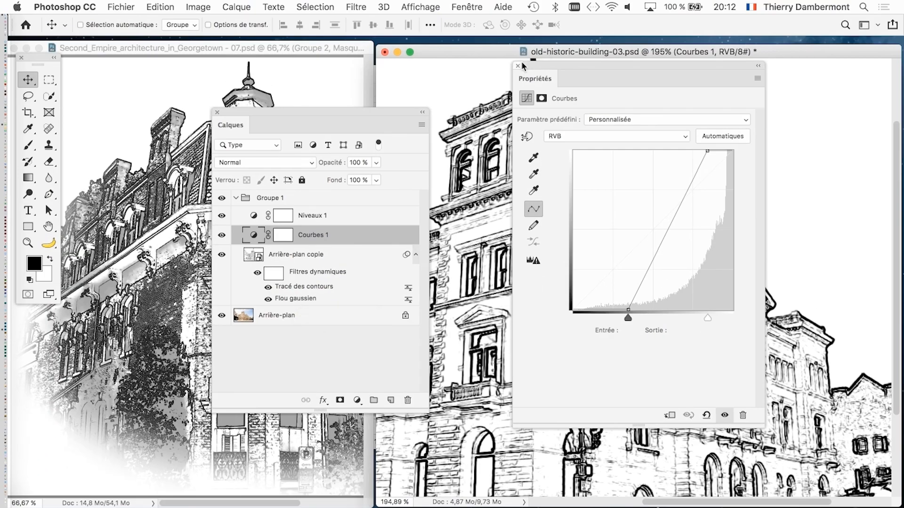
pyautogui.click(518, 65)
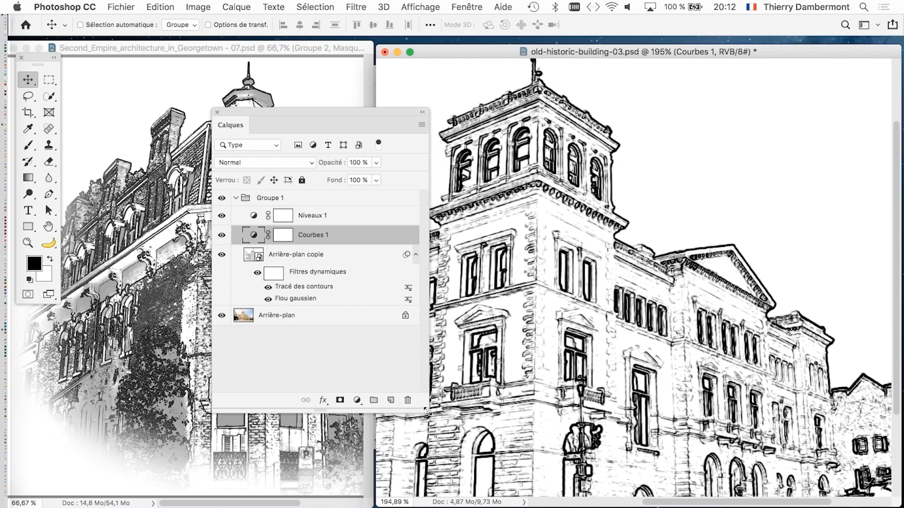
pyautogui.moveTo(371, 112); pyautogui.dragTo(409, 85)
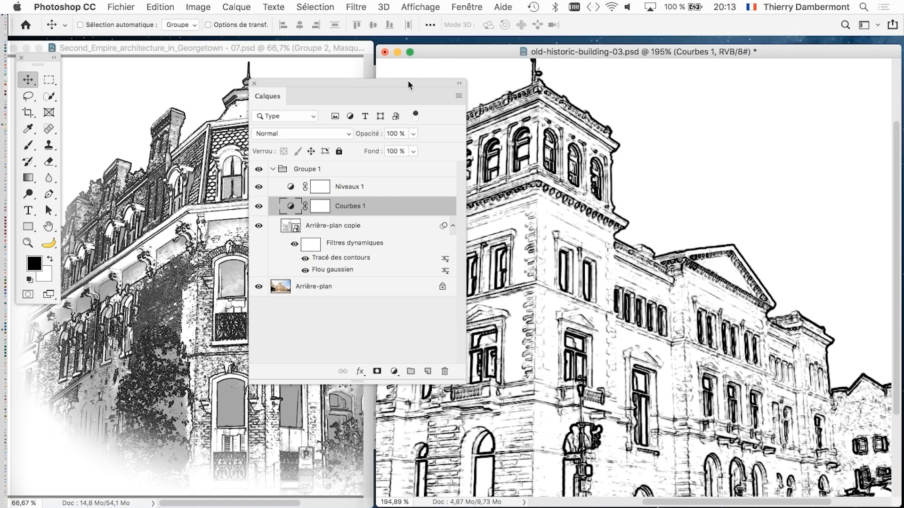
pyautogui.moveTo(422, 81); pyautogui.dragTo(400, 89)
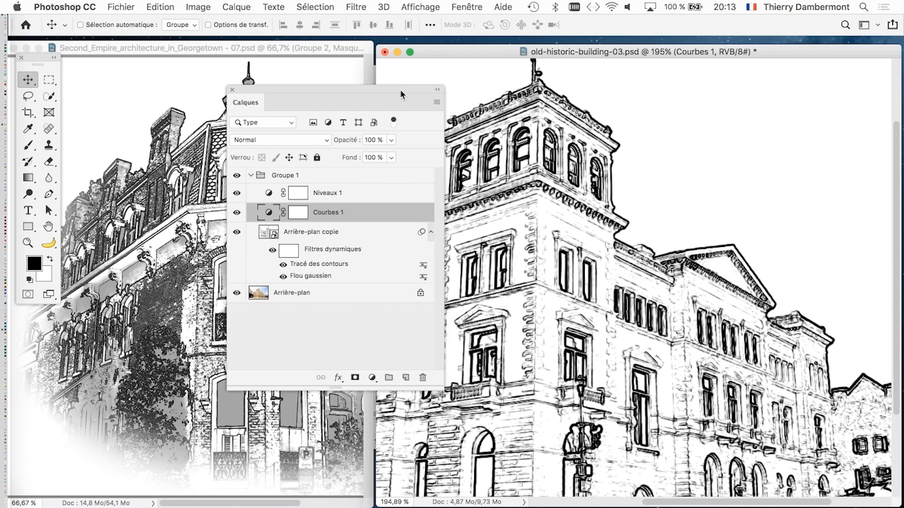
pyautogui.moveTo(401, 91)
pyautogui.mouseDown()
pyautogui.moveTo(381, 91)
pyautogui.moveTo(426, 80)
pyautogui.moveTo(405, 74)
pyautogui.mouseUp()
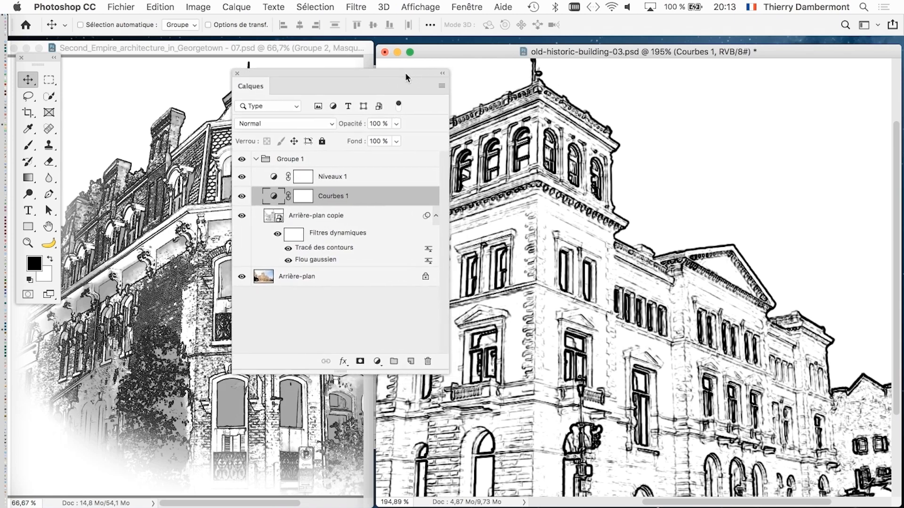
# Collapse Groupe 1, duplicate the Arrière-plan photo layer and place the copy at the top of the stack above the group.
pyautogui.click(256, 158)
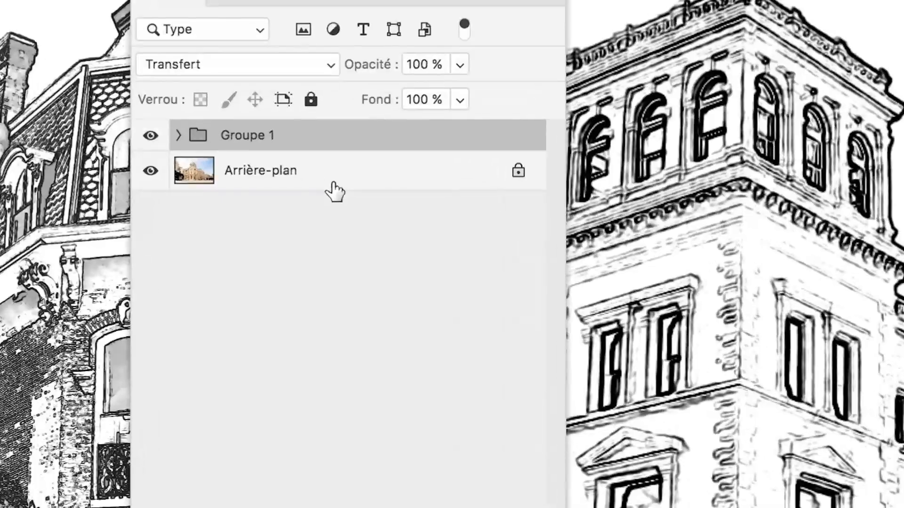
pyautogui.click(334, 184)
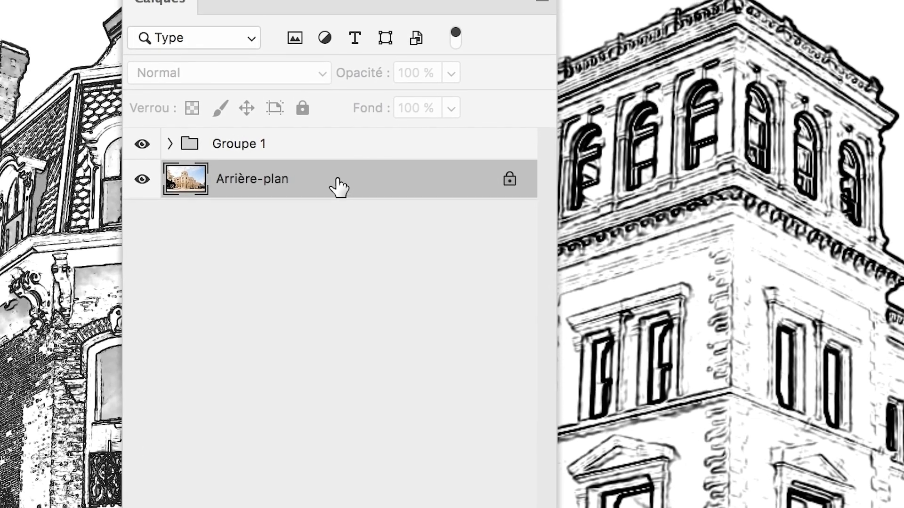
pyautogui.moveTo(338, 185); pyautogui.dragTo(486, 507)
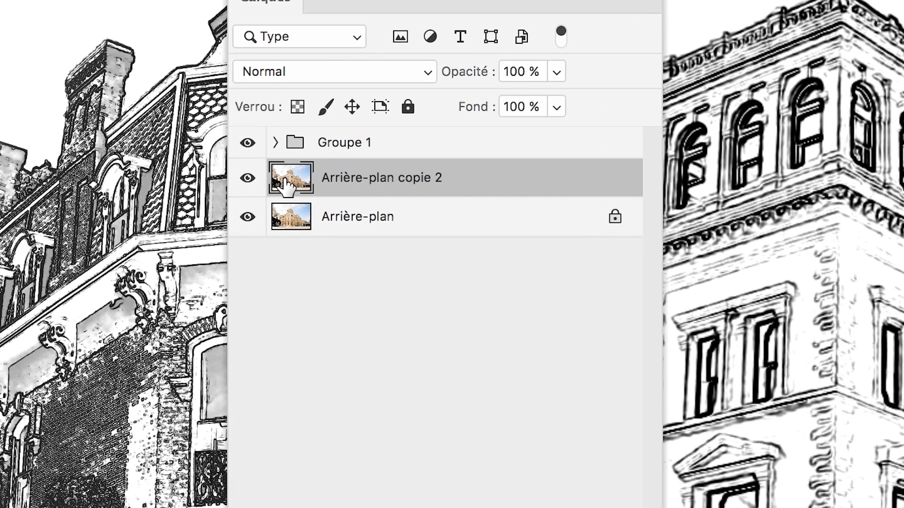
pyautogui.moveTo(282, 184); pyautogui.dragTo(306, 176)
pyautogui.moveTo(304, 167)
pyautogui.mouseDown()
pyautogui.moveTo(303, 155)
pyautogui.moveTo(305, 165)
pyautogui.mouseUp()
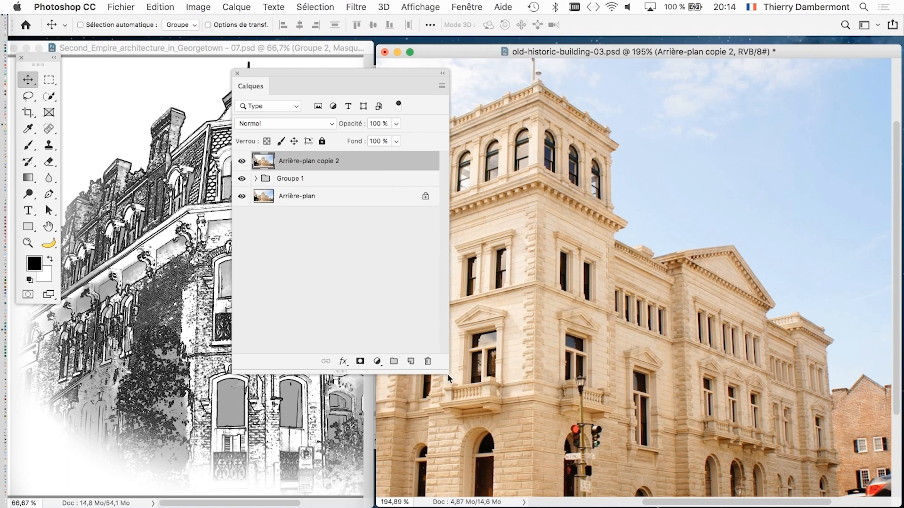
# Shrink the Calques panel, review the Courbes 2, Niveaux 2 and smart object settings in the Georgetown drawing, and return to old-historic-building-03.psd without Propriétés.
pyautogui.moveTo(447, 374); pyautogui.dragTo(414, 360)
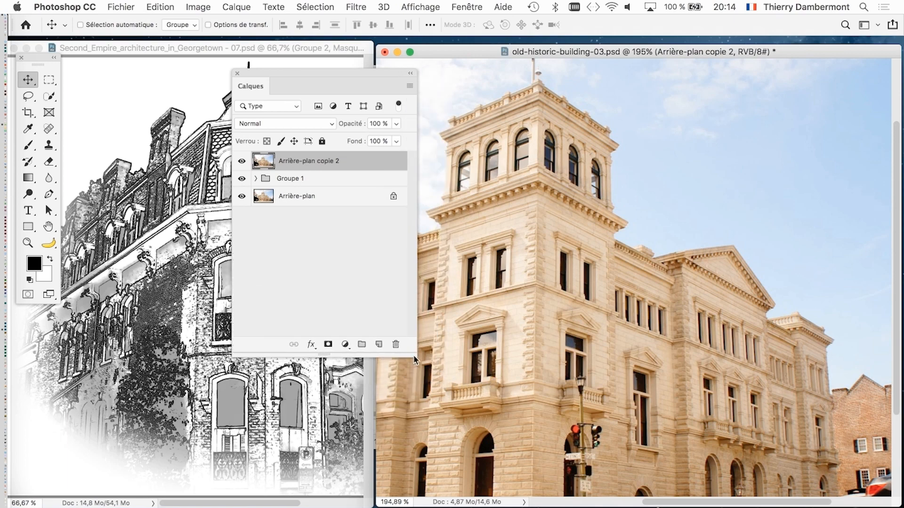
pyautogui.click(287, 49)
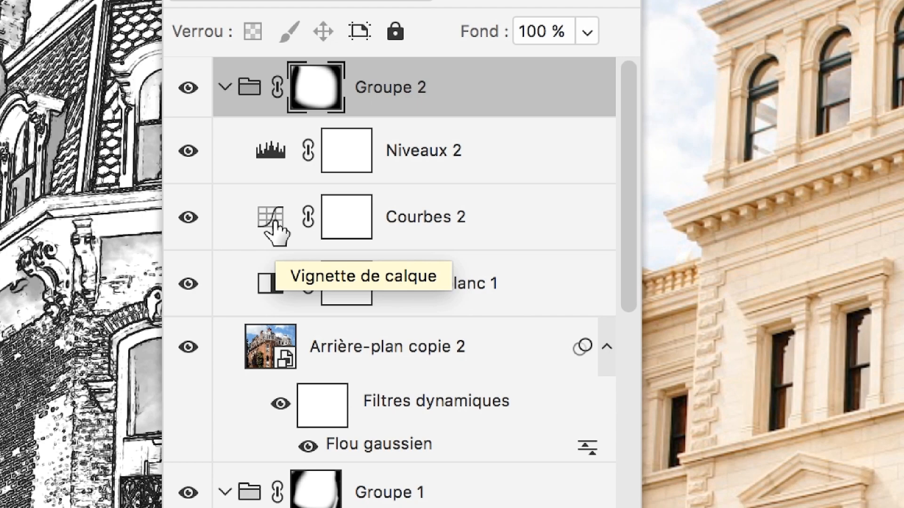
pyautogui.click(274, 225)
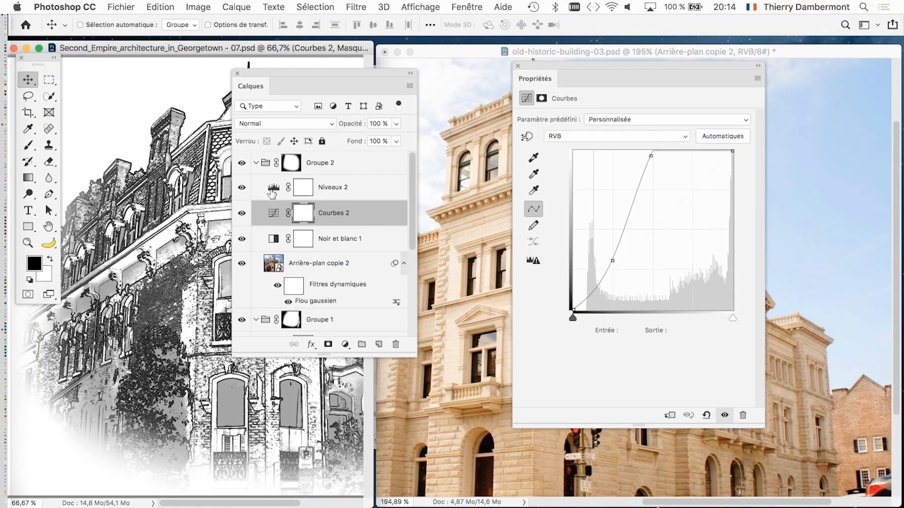
pyautogui.click(272, 191)
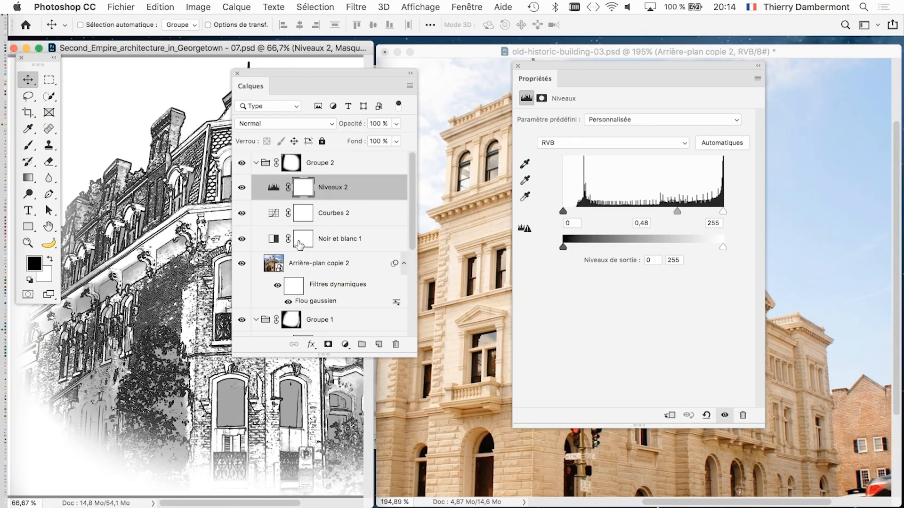
pyautogui.click(271, 269)
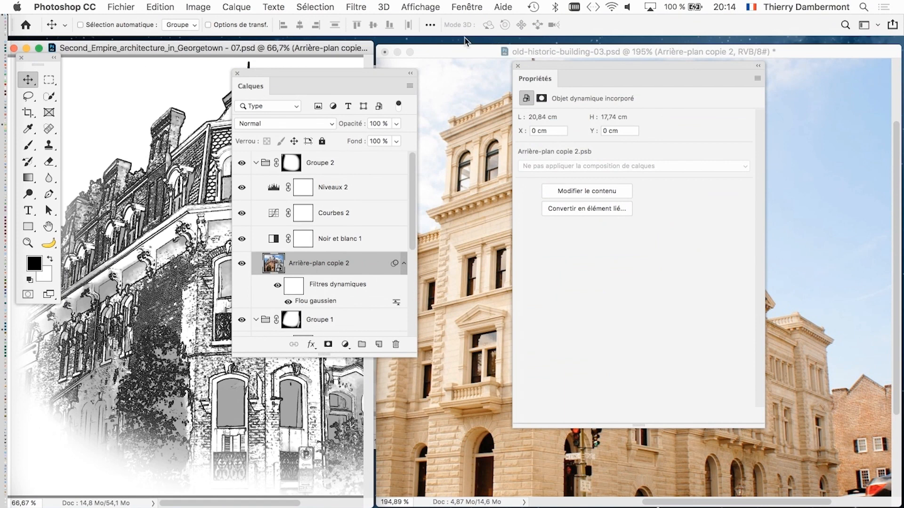
pyautogui.click(462, 49)
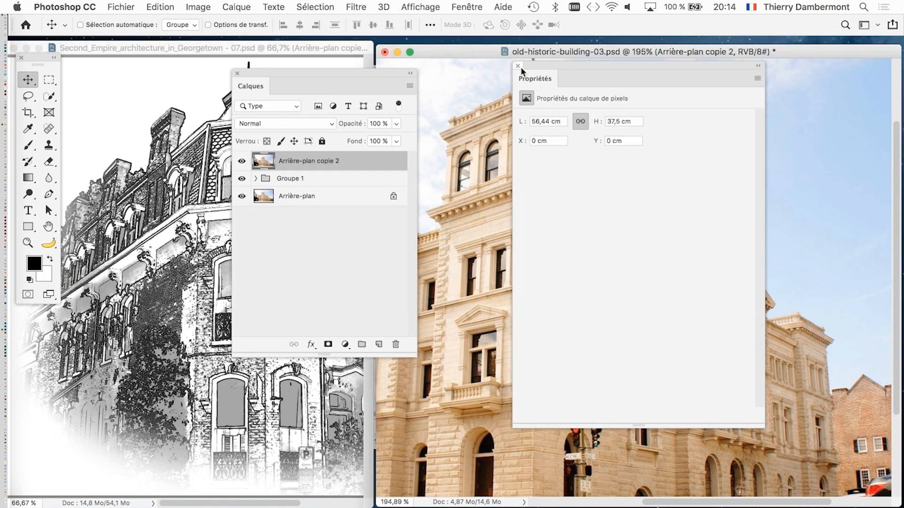
pyautogui.click(518, 66)
# Convert the Arrière-plan copie 2 layer at the top of the stack into a smart object.
pyautogui.moveTo(285, 165); pyautogui.dragTo(290, 163)
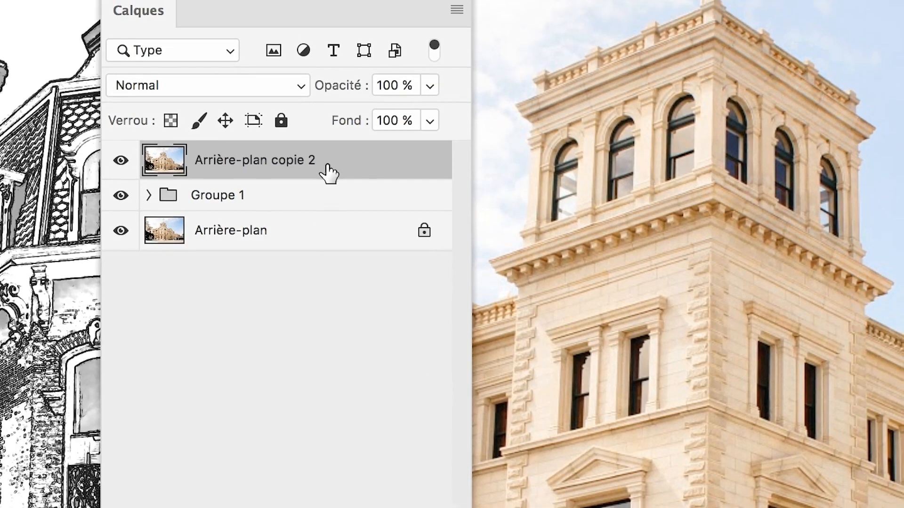
pyautogui.rightClick(360, 165)
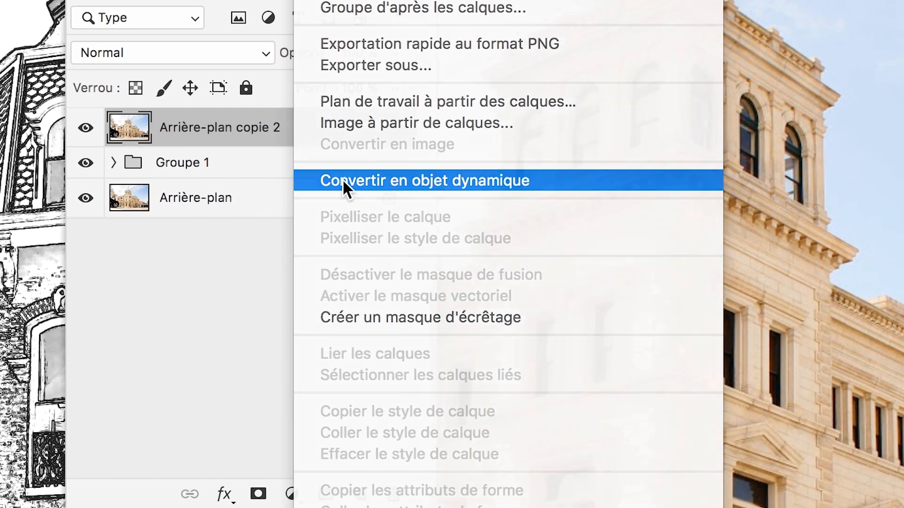
pyautogui.click(343, 180)
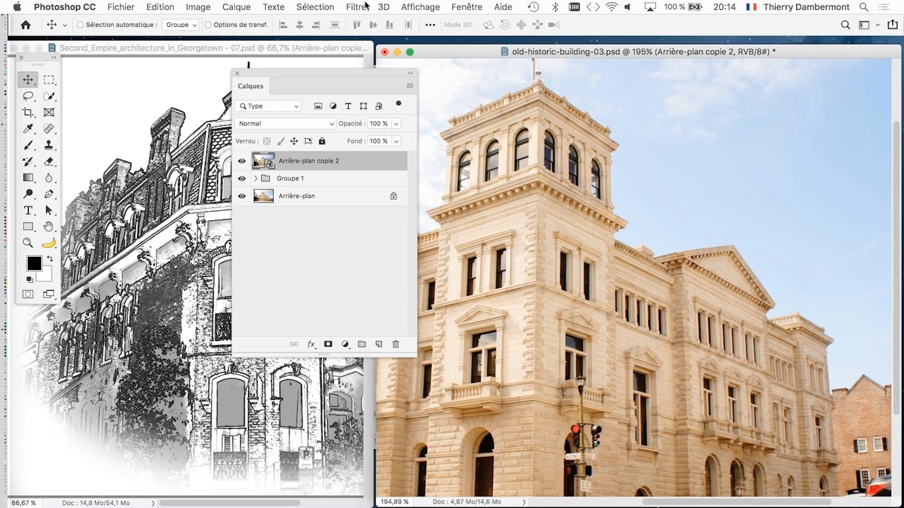
# Apply a Flou gaussien smart filter with a radius of 0,1 pixel to Arrière-plan copie 2.
pyautogui.click(356, 7)
pyautogui.moveTo(471, 192)
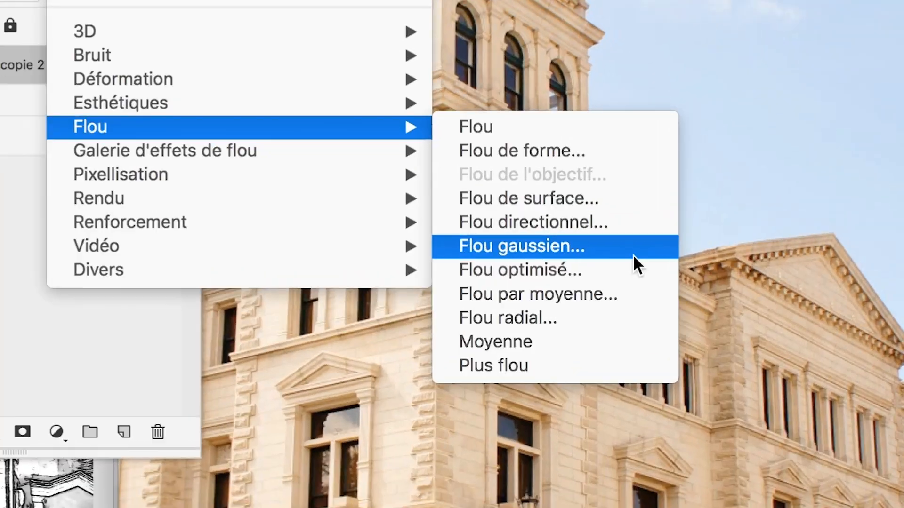
pyautogui.click(633, 254)
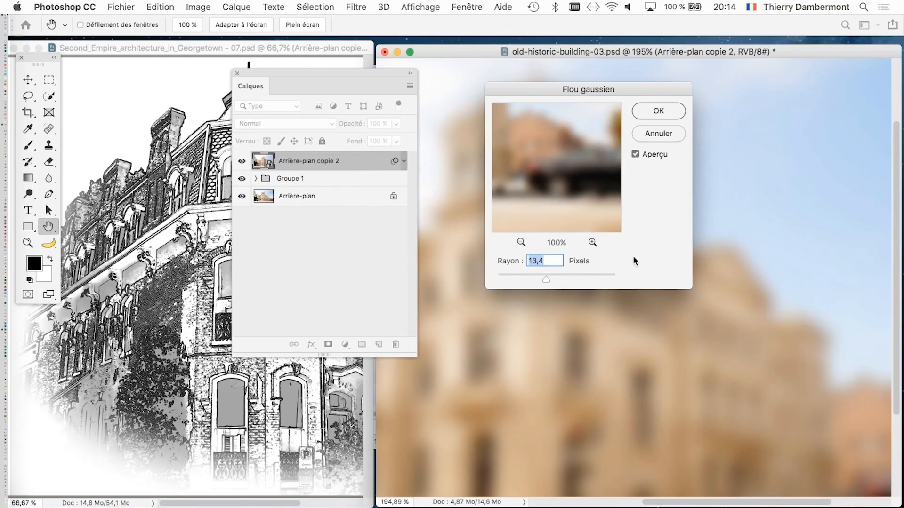
pyautogui.moveTo(546, 280); pyautogui.dragTo(483, 279)
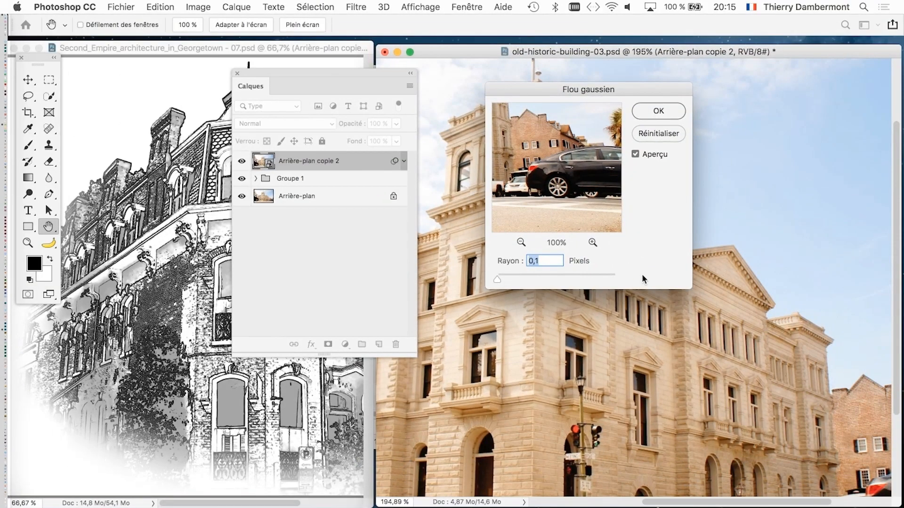
pyautogui.click(664, 112)
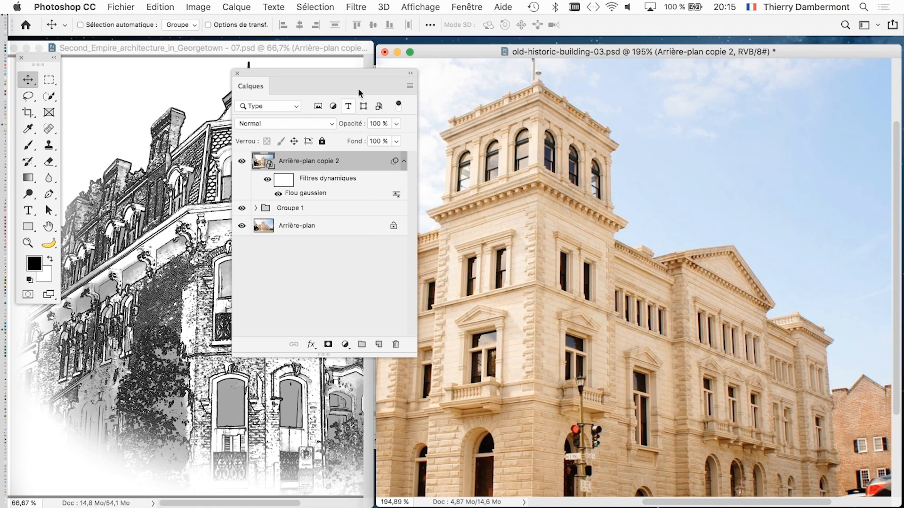
# Move the Calques panel slightly and add a Noir et blanc adjustment layer above Arrière-plan copie 2.
pyautogui.moveTo(365, 72); pyautogui.dragTo(383, 91)
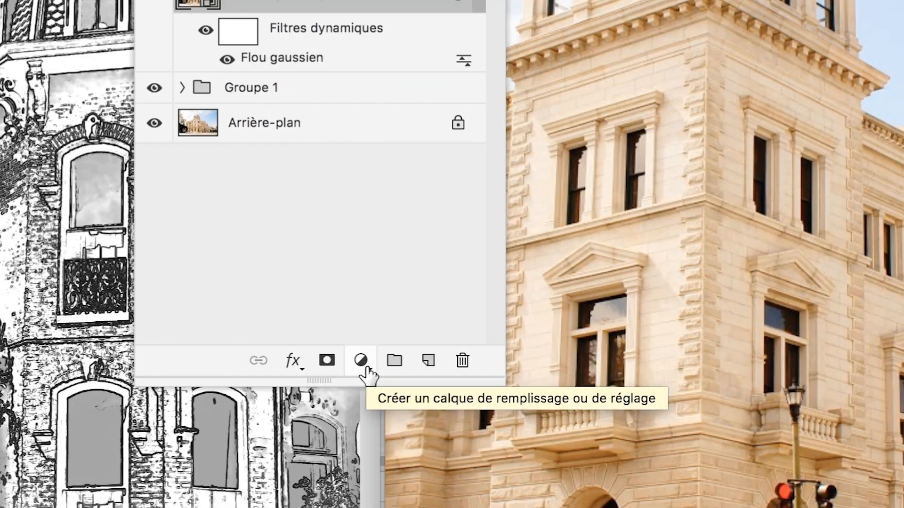
pyautogui.click(364, 365)
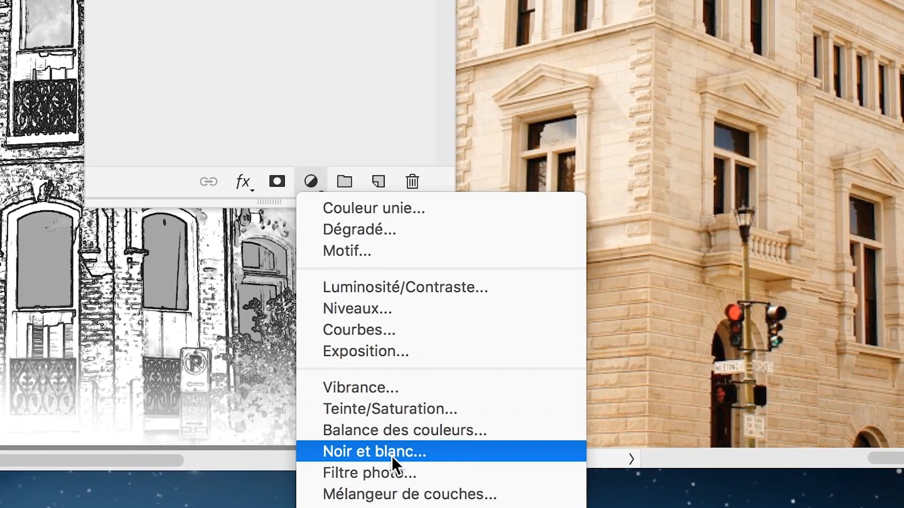
pyautogui.click(447, 450)
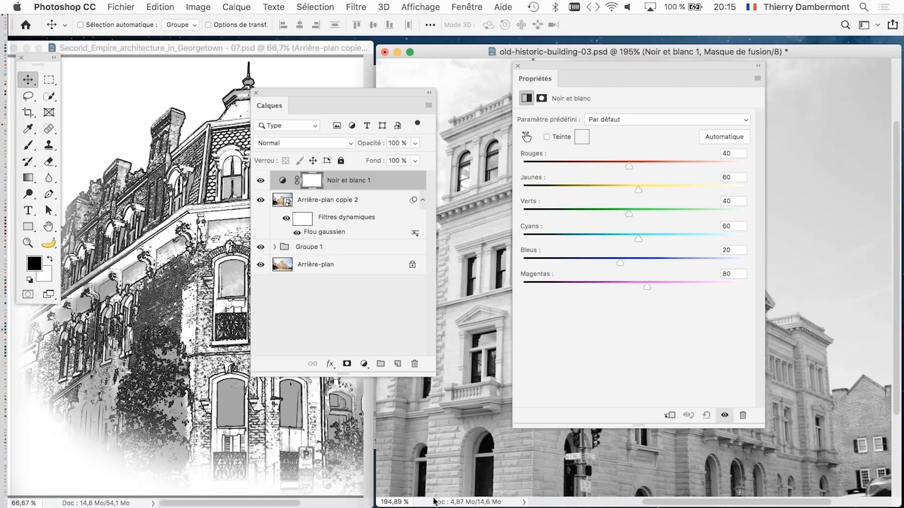
# Check the Georgetown layer stack in a taller Calques panel, then place Calques and Propriétés over that drawing so the new building is unobstructed.
pyautogui.click(215, 49)
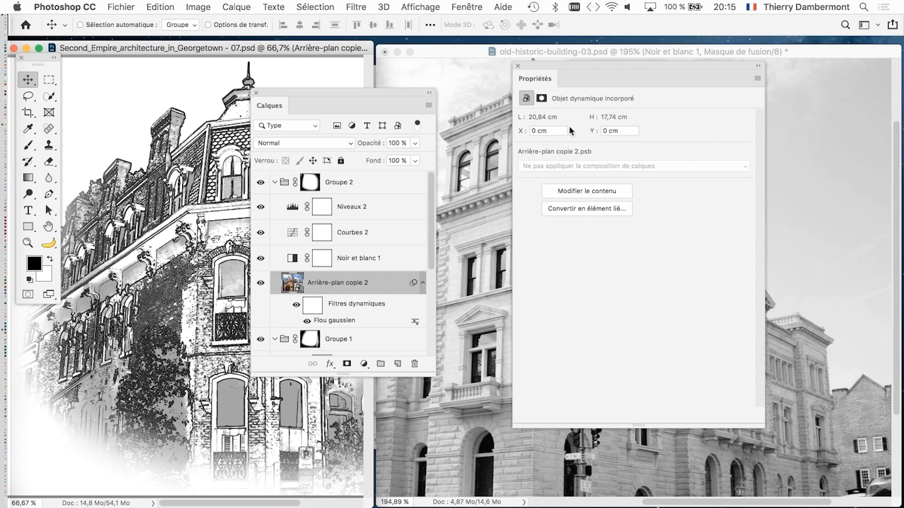
pyautogui.moveTo(433, 372); pyautogui.dragTo(424, 452)
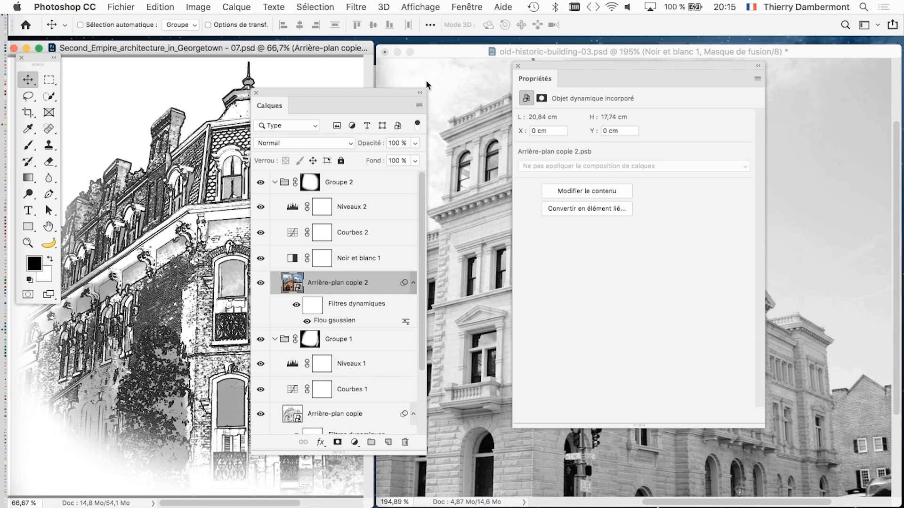
pyautogui.click(445, 60)
pyautogui.moveTo(403, 100); pyautogui.dragTo(316, 83)
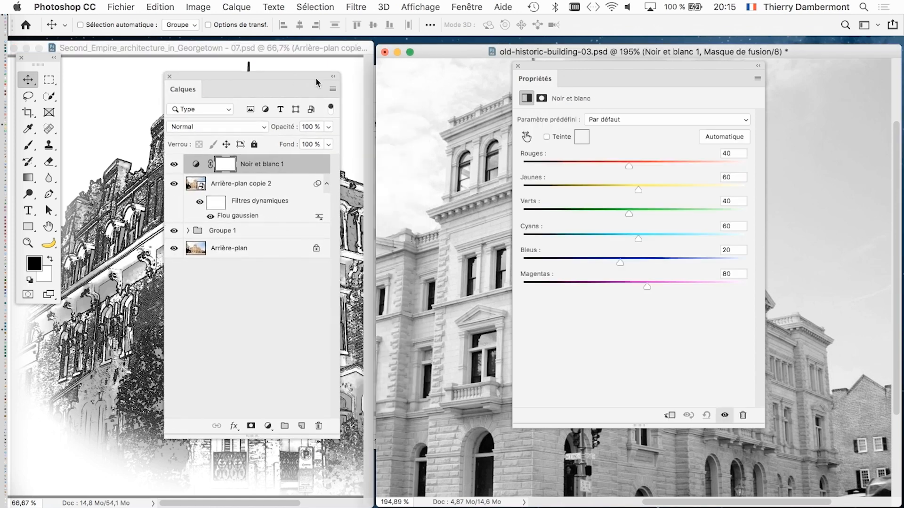
pyautogui.moveTo(569, 68); pyautogui.dragTo(200, 72)
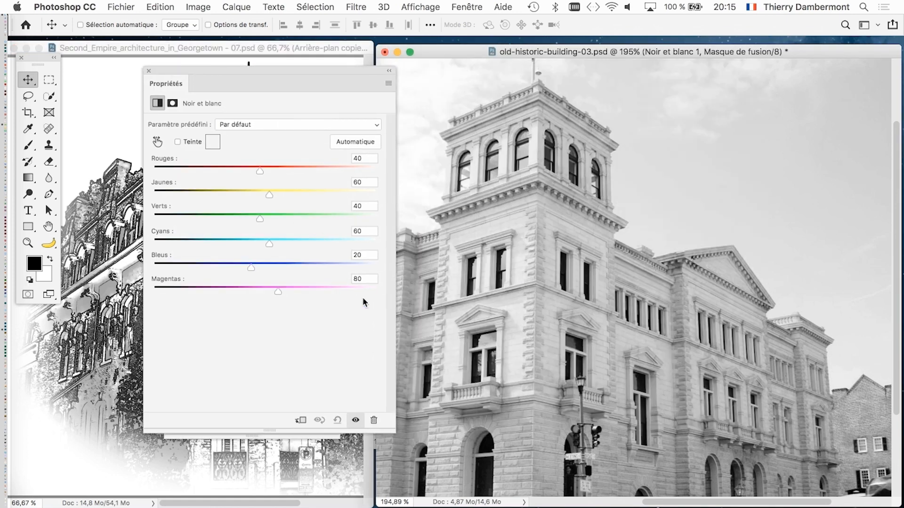
# Set the Noir et blanc values to Rouges -135, Jaunes 245, Verts 170, Cyans 300, Bleus 199 and Magentas 20.
pyautogui.scroll(-3, 615, 309)
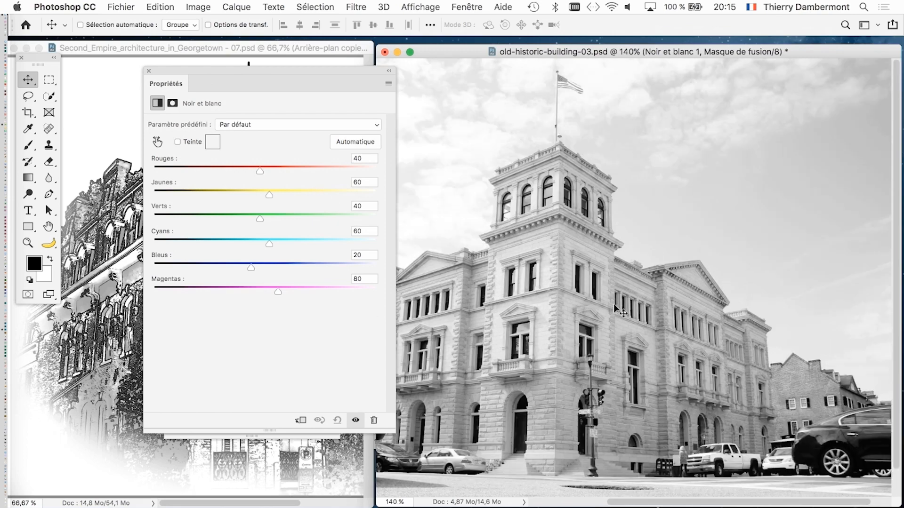
pyautogui.moveTo(260, 171); pyautogui.dragTo(214, 171)
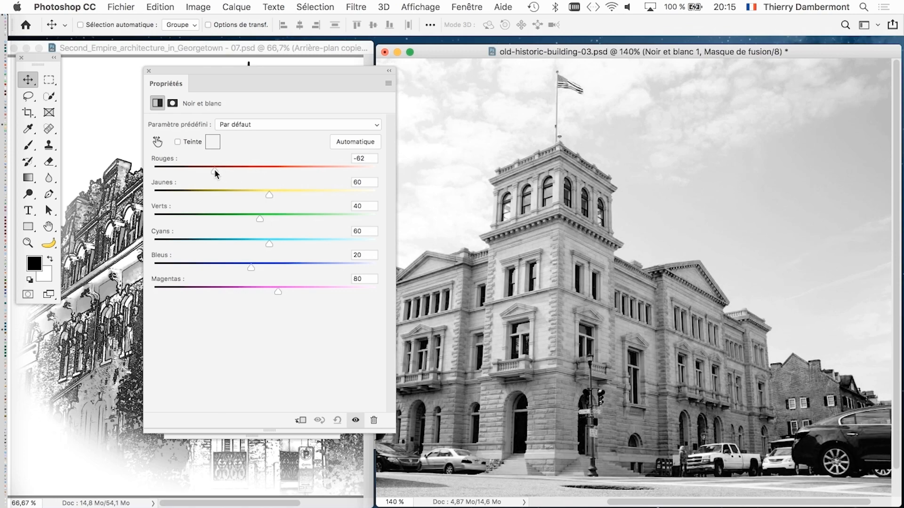
pyautogui.moveTo(269, 195); pyautogui.dragTo(342, 195)
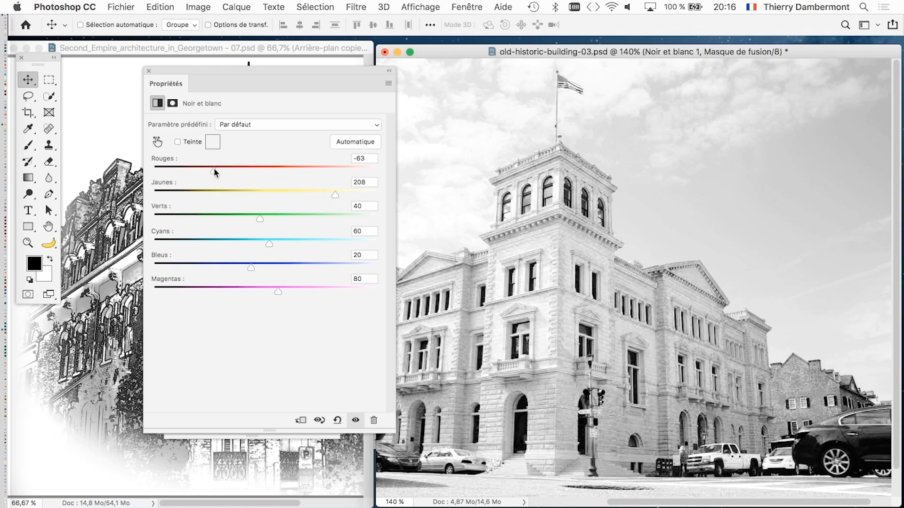
pyautogui.moveTo(214, 168); pyautogui.dragTo(183, 170)
pyautogui.moveTo(343, 194); pyautogui.dragTo(352, 197)
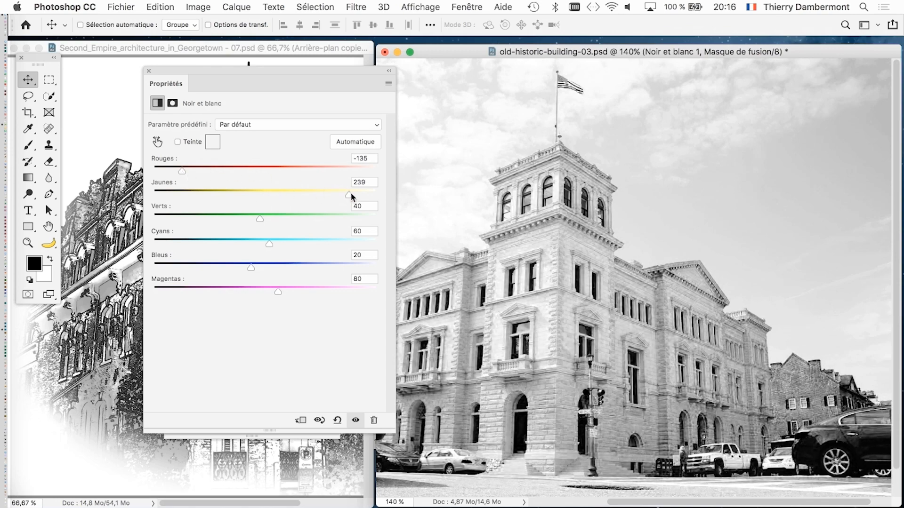
pyautogui.moveTo(222, 218); pyautogui.dragTo(318, 220)
pyautogui.moveTo(271, 243); pyautogui.dragTo(384, 246)
pyautogui.moveTo(253, 268); pyautogui.dragTo(331, 265)
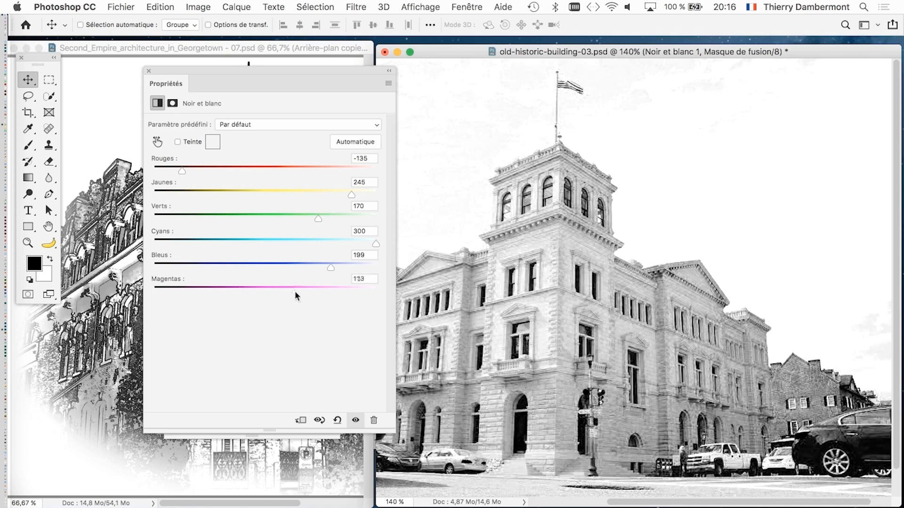
pyautogui.moveTo(295, 291); pyautogui.dragTo(250, 292)
# Lighten the façade by setting the Noir et blanc values to Rouges -48, Jaunes 280 and Verts 151.
pyautogui.moveTo(181, 171)
pyautogui.mouseDown()
pyautogui.moveTo(250, 170)
pyautogui.moveTo(197, 174)
pyautogui.mouseUp()
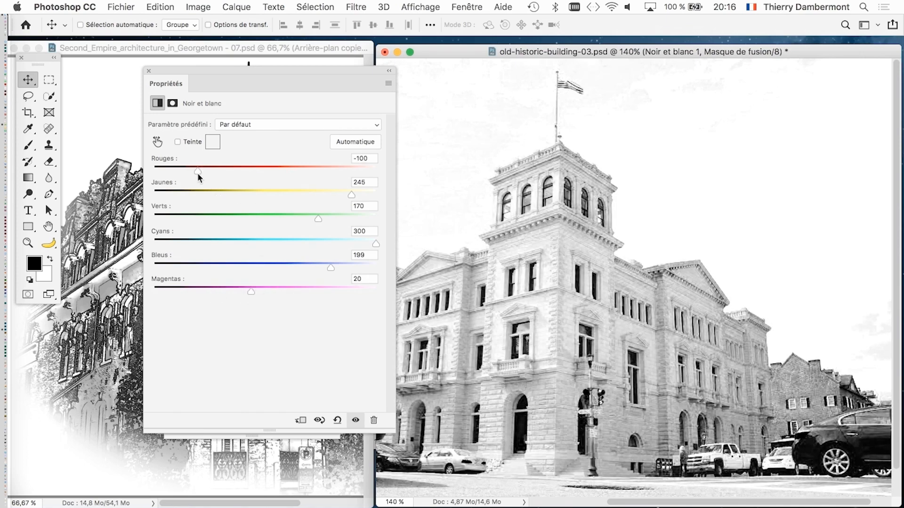
pyautogui.moveTo(347, 195); pyautogui.dragTo(375, 193)
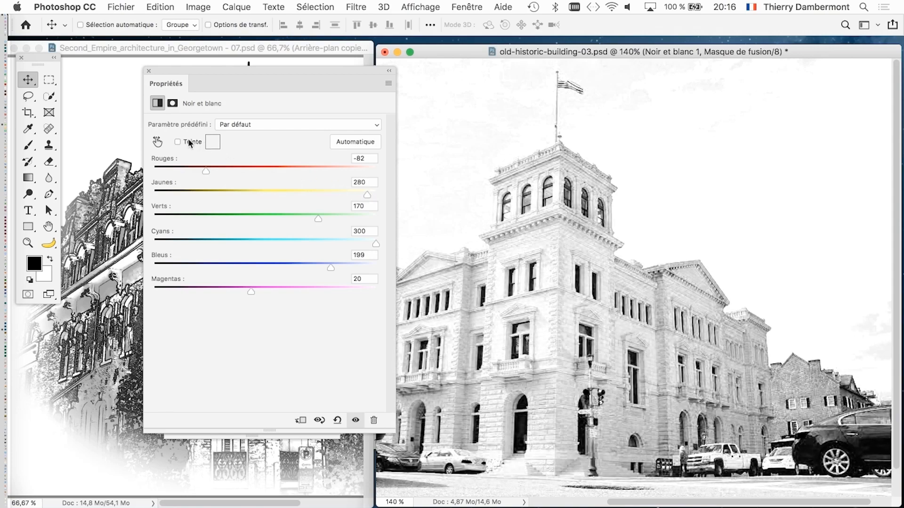
pyautogui.moveTo(203, 173); pyautogui.dragTo(205, 173)
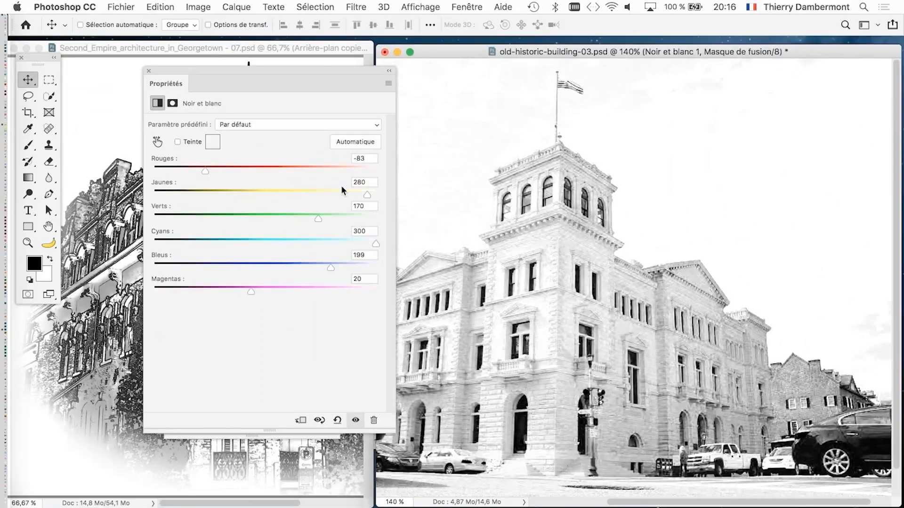
pyautogui.moveTo(203, 171)
pyautogui.mouseDown()
pyautogui.moveTo(189, 168)
pyautogui.moveTo(221, 173)
pyautogui.mouseUp()
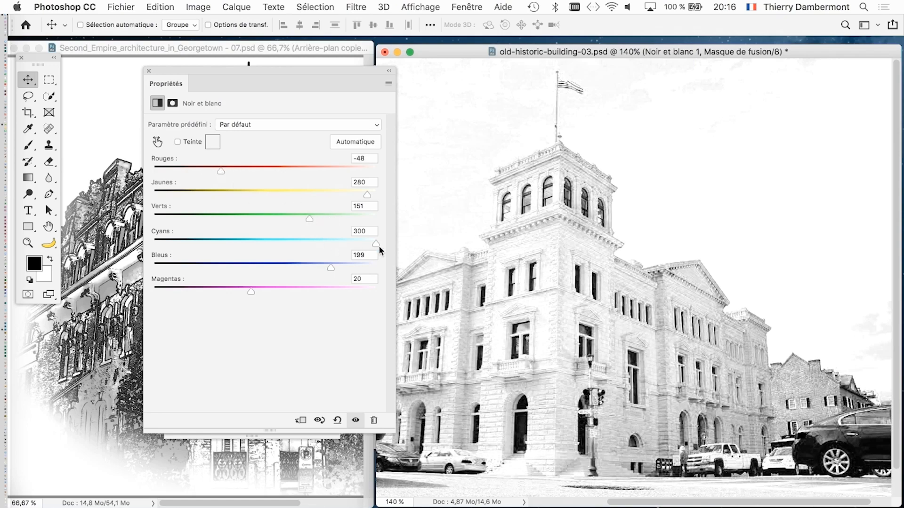
# Set Noir et blanc Cyans to 300, Bleus to 300, Magentas to 110 and Rouges to 10, and close the Propriétés panel.
pyautogui.moveTo(366, 242); pyautogui.dragTo(416, 238)
pyautogui.moveTo(332, 270); pyautogui.dragTo(393, 267)
pyautogui.moveTo(251, 294); pyautogui.dragTo(329, 285)
pyautogui.moveTo(198, 291); pyautogui.dragTo(292, 283)
pyautogui.moveTo(221, 168); pyautogui.dragTo(247, 173)
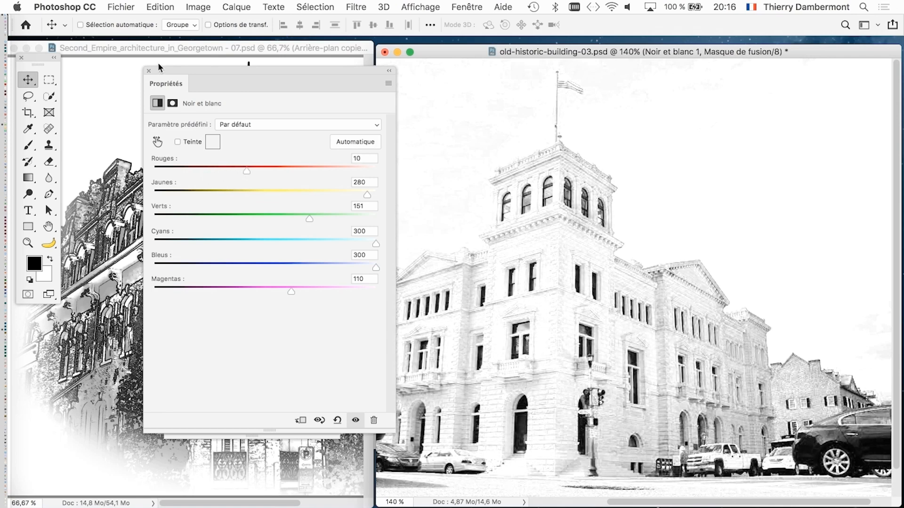
pyautogui.click(149, 70)
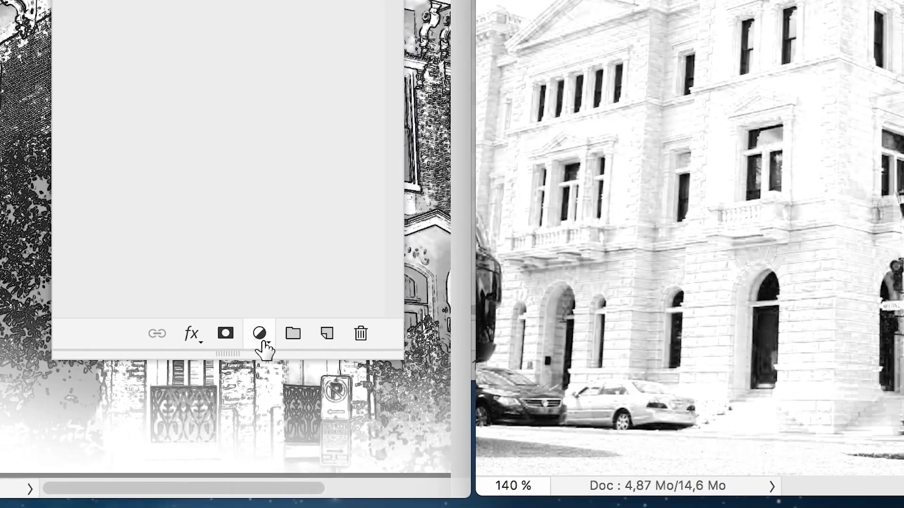
# Add a Courbes adjustment layer above Noir et blanc 1 and shape an S-curve with its lower point at Entrée 83, Sortie 55.
pyautogui.click(261, 335)
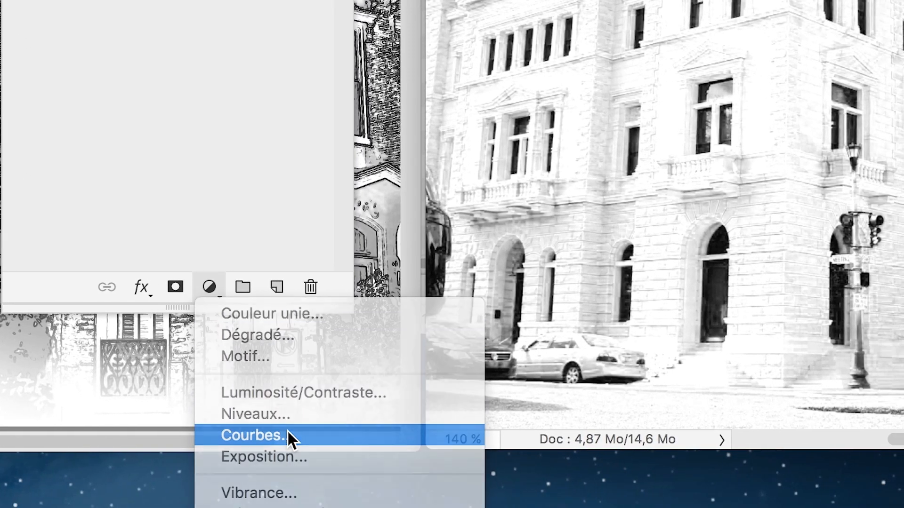
pyautogui.click(288, 434)
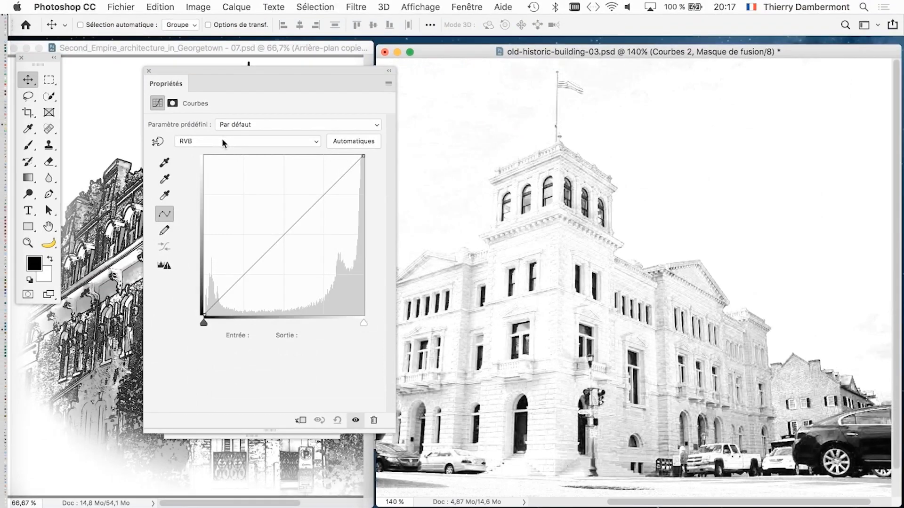
pyautogui.moveTo(303, 73); pyautogui.dragTo(341, 65)
pyautogui.moveTo(357, 191); pyautogui.dragTo(351, 170)
pyautogui.moveTo(281, 246); pyautogui.dragTo(294, 272)
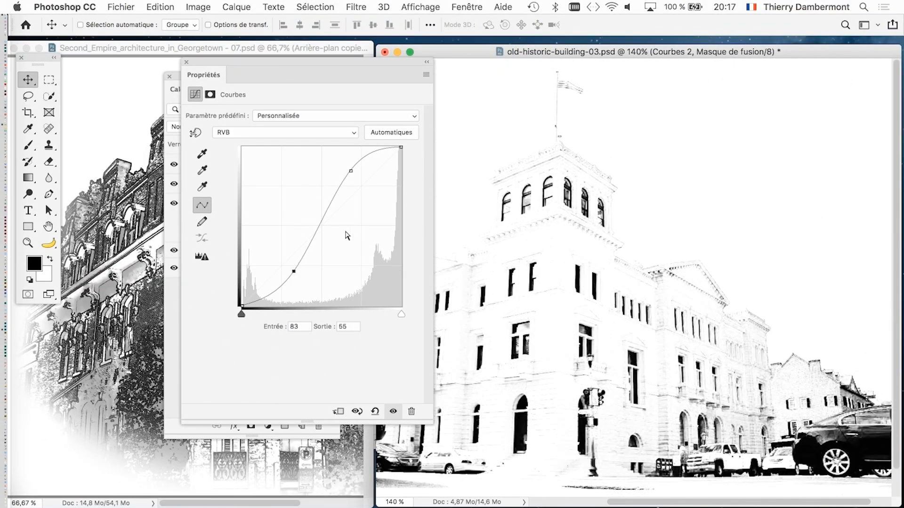
# Move the lower point of the Courbes 2 curve toward the midtones and remove its upper point.
pyautogui.moveTo(350, 171); pyautogui.dragTo(361, 180)
pyautogui.moveTo(294, 272); pyautogui.dragTo(310, 275)
pyautogui.moveTo(360, 179); pyautogui.dragTo(414, 195)
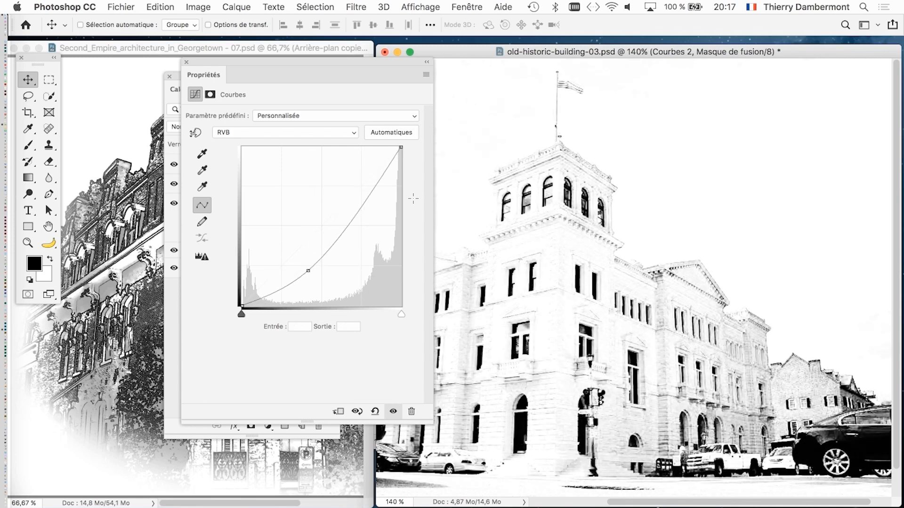
# Reshape the Courbes 2 curve by moving both end points inward and its middle point to Entrée 147, Sortie 45.
pyautogui.click(398, 148)
pyautogui.moveTo(348, 139); pyautogui.dragTo(389, 147)
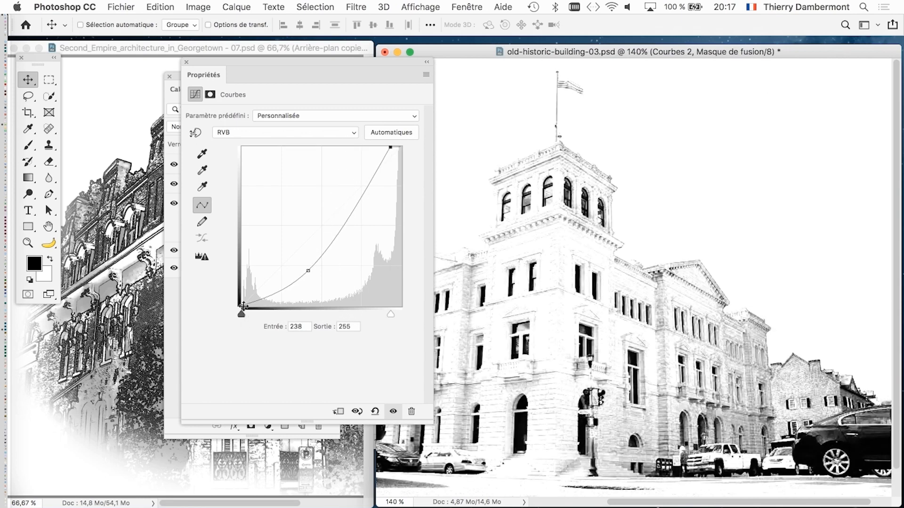
pyautogui.moveTo(243, 306); pyautogui.dragTo(268, 306)
pyautogui.click(319, 273)
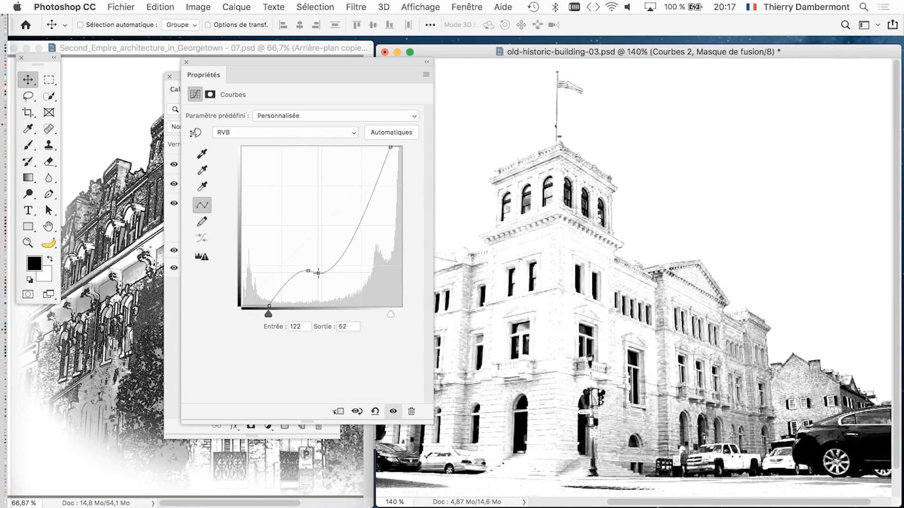
pyautogui.moveTo(318, 273); pyautogui.dragTo(345, 309)
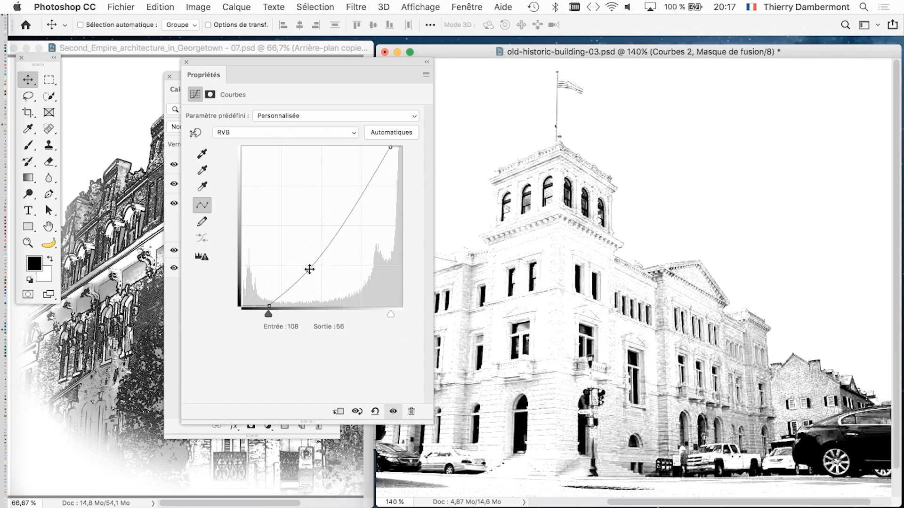
pyautogui.moveTo(310, 269); pyautogui.dragTo(334, 278)
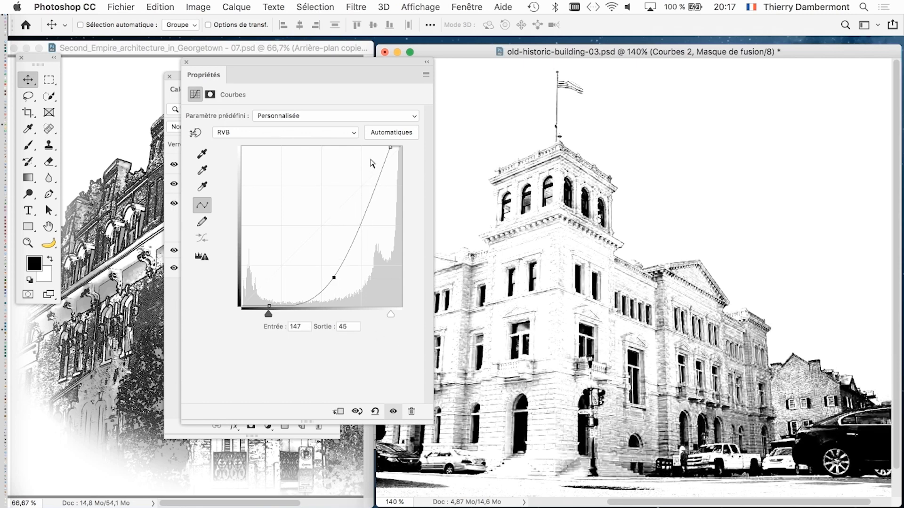
# Set the Courbes 2 white point to Entrée 255, Sortie 255, shift the middle point toward the highlights and close the Propriétés panel.
pyautogui.moveTo(394, 148); pyautogui.dragTo(402, 147)
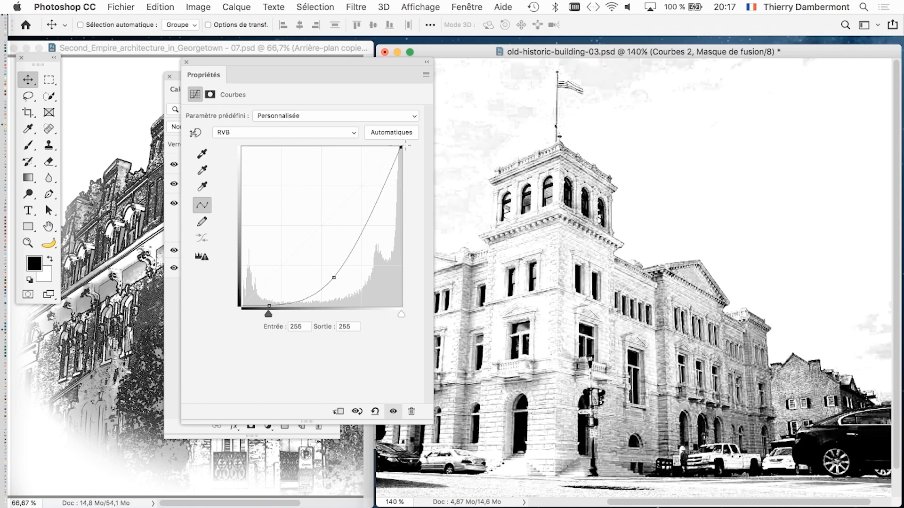
pyautogui.moveTo(337, 278); pyautogui.dragTo(353, 270)
pyautogui.click(187, 61)
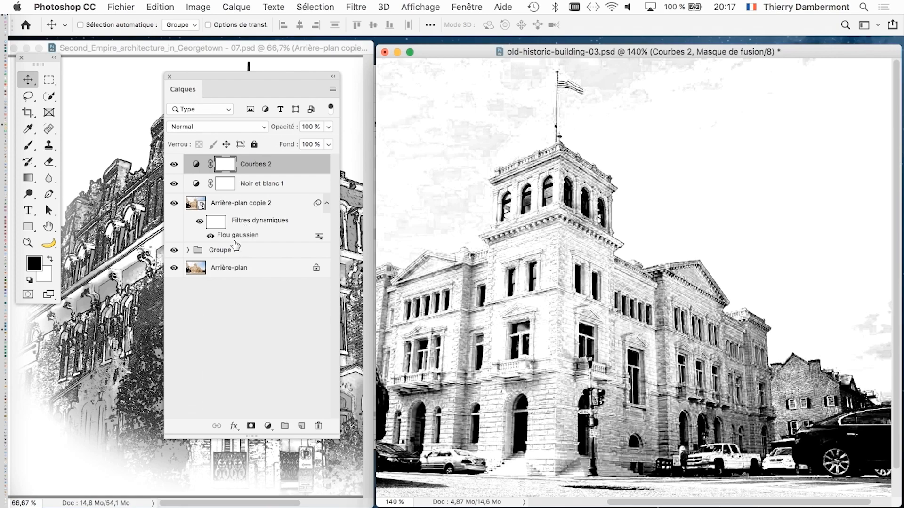
# Set the Flou gaussien smart filter on Arrière-plan copie 2 to a radius of 0,9 pixels.
pyautogui.scroll(2, 543, 318)
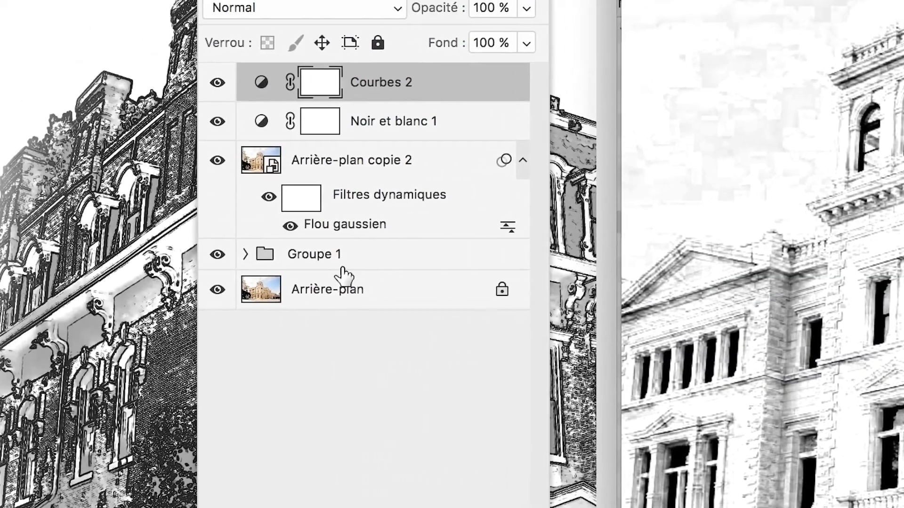
pyautogui.click(355, 225)
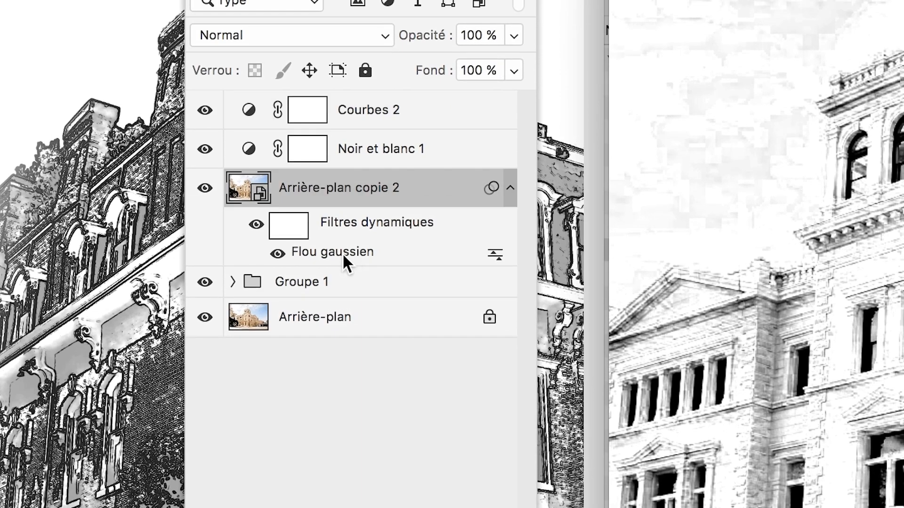
pyautogui.doubleClick(342, 253)
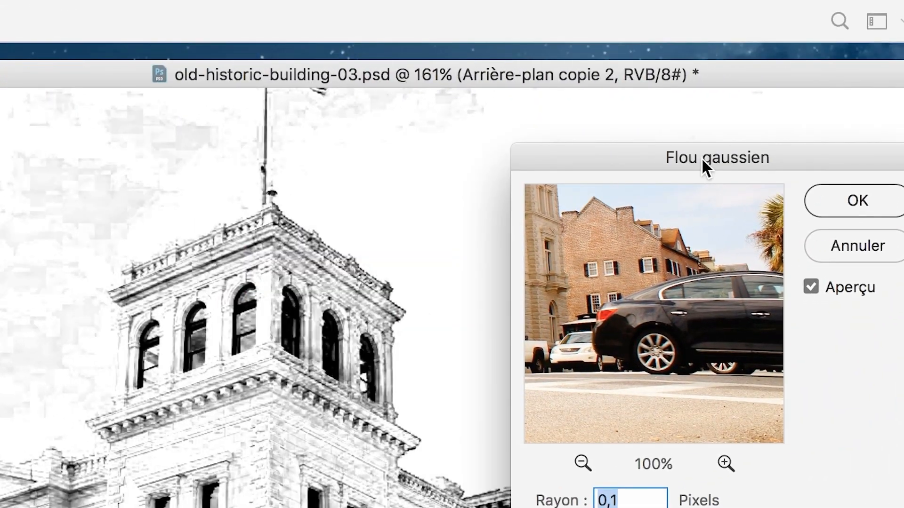
pyautogui.moveTo(651, 282); pyautogui.dragTo(649, 282)
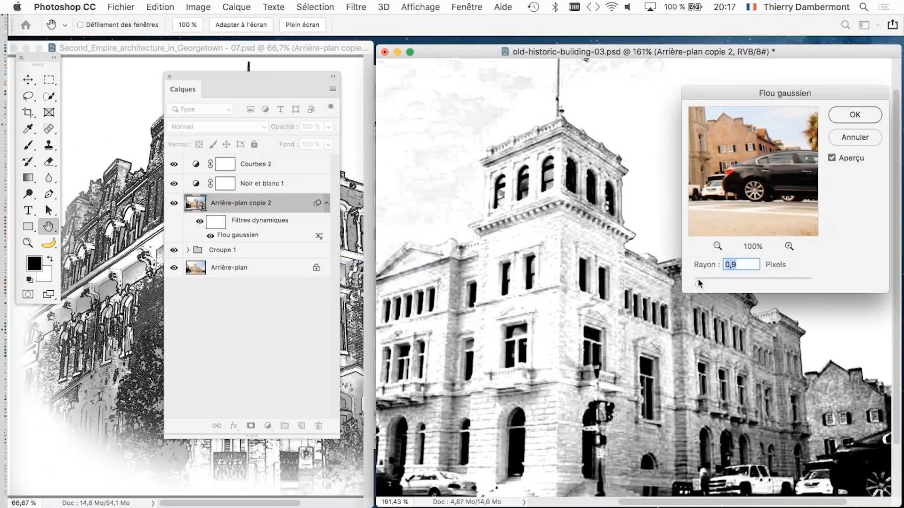
pyautogui.click(854, 114)
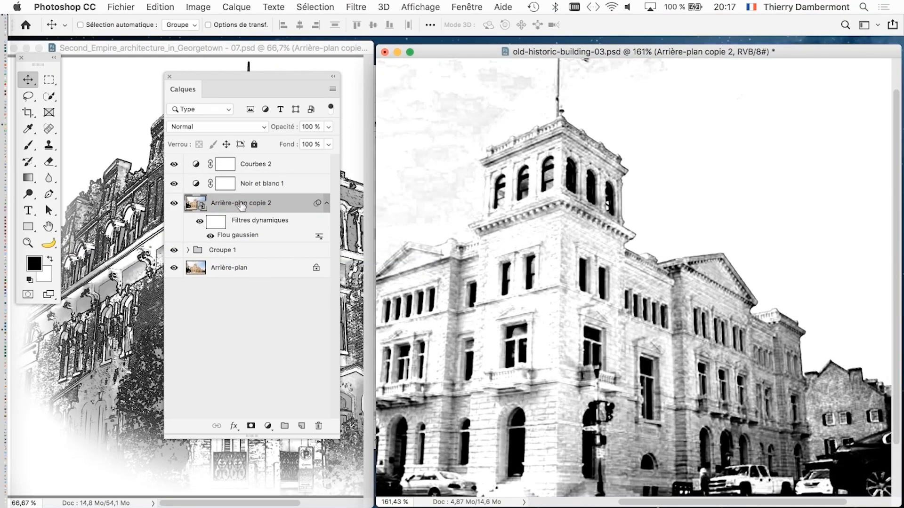
# Save the document as old-historic-building-04.psd in the photo en dessin folder with maximum compatibility.
pyautogui.moveTo(259, 82); pyautogui.dragTo(366, 94)
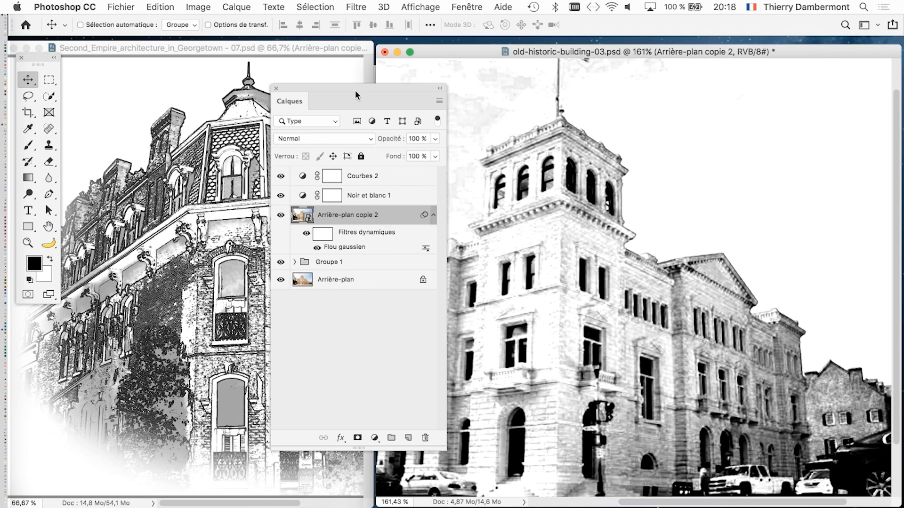
pyautogui.moveTo(356, 89); pyautogui.dragTo(303, 78)
pyautogui.click(120, 7)
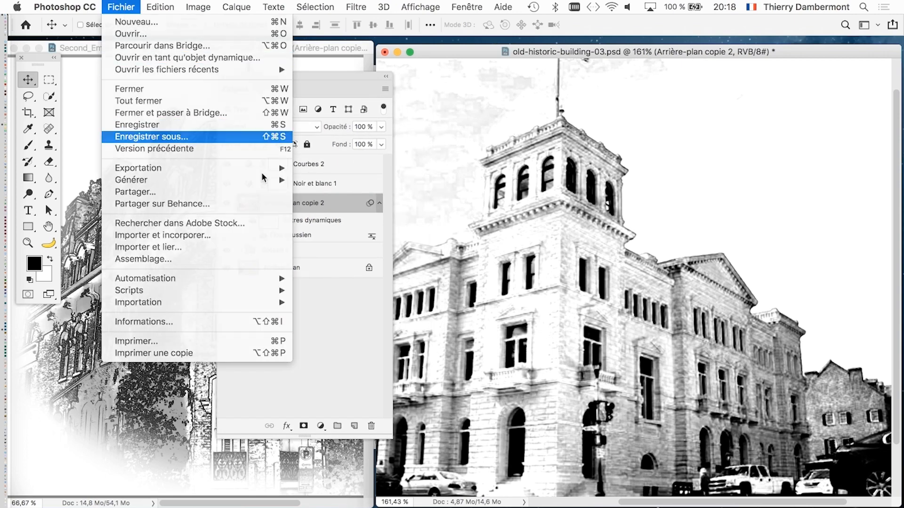
pyautogui.click(146, 135)
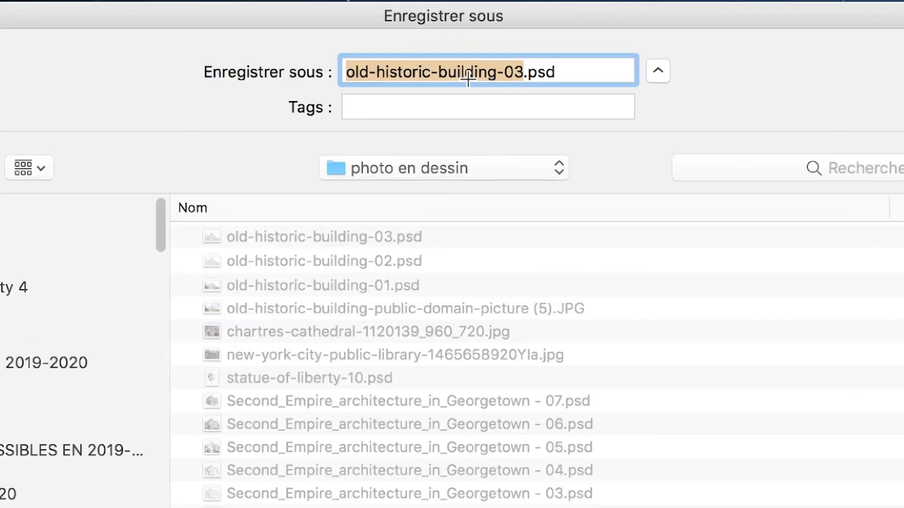
pyautogui.click(492, 75)
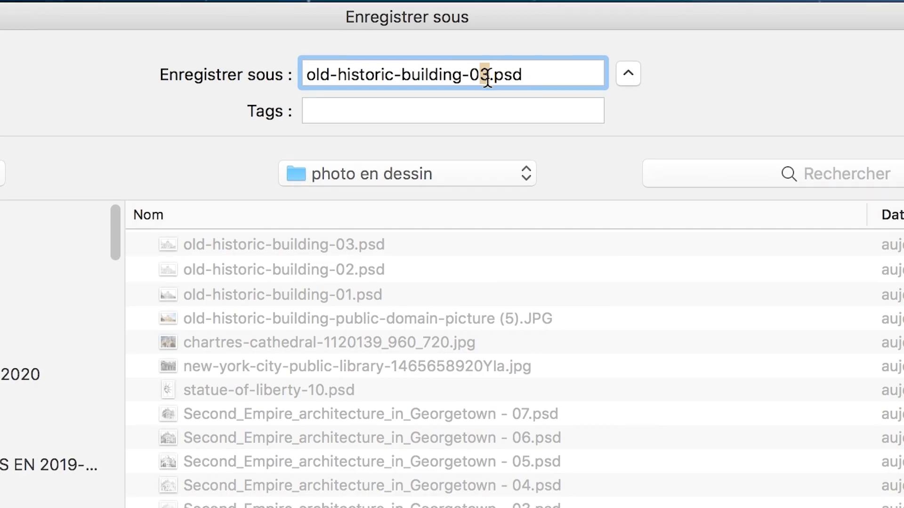
pyautogui.press('Delete')
pyautogui.write('4')
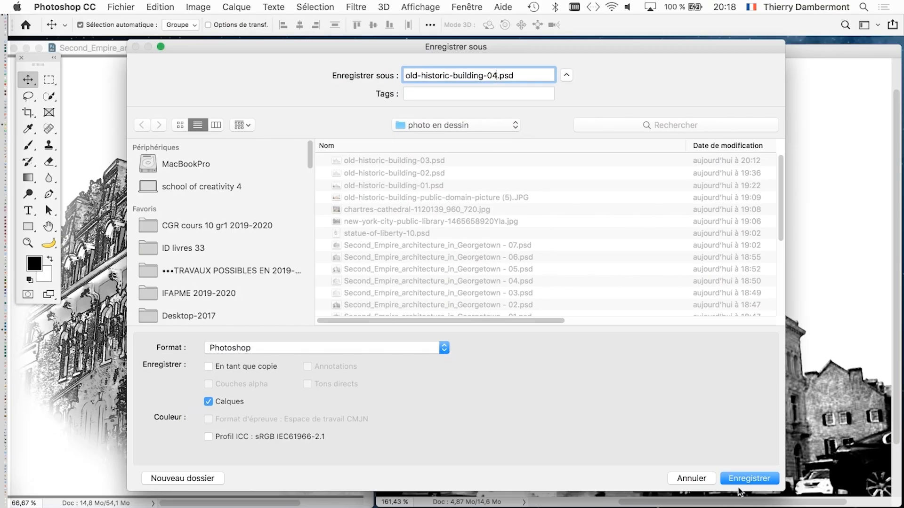
pyautogui.click(743, 479)
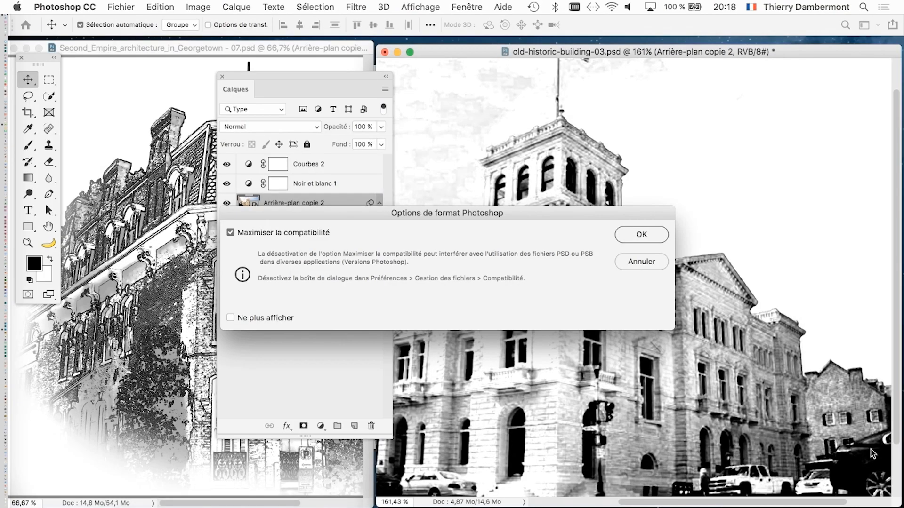
pyautogui.click(639, 241)
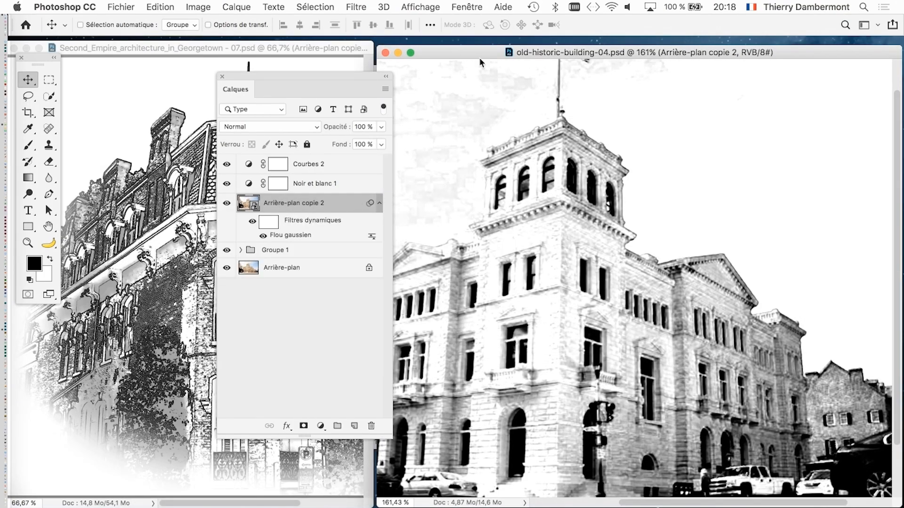
# Compare the image with and without the Courbes 2 adjustment by toggling that layer's visibility.
pyautogui.click(254, 166)
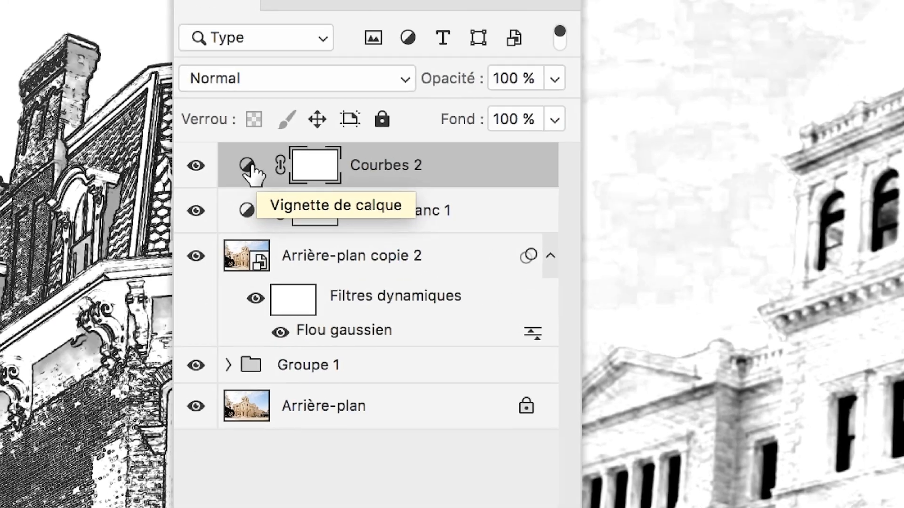
pyautogui.click(196, 165)
pyautogui.click(196, 165)
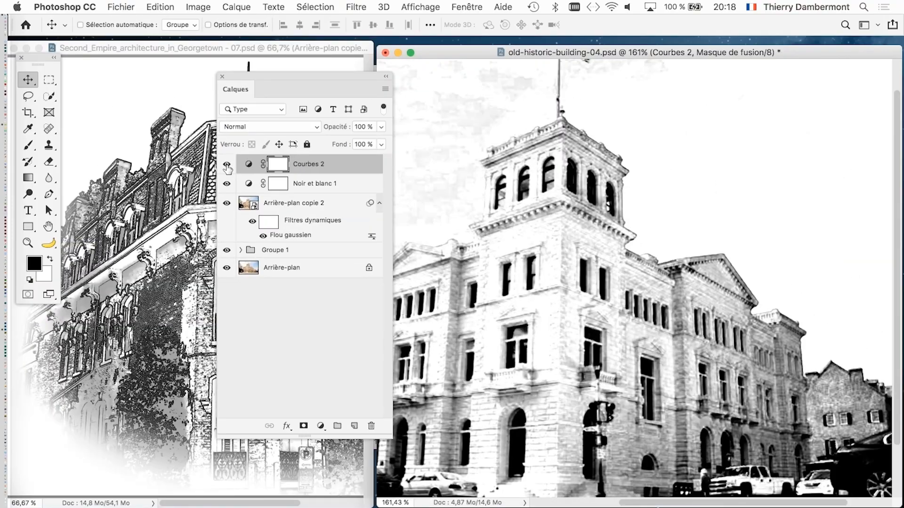
pyautogui.click(226, 165)
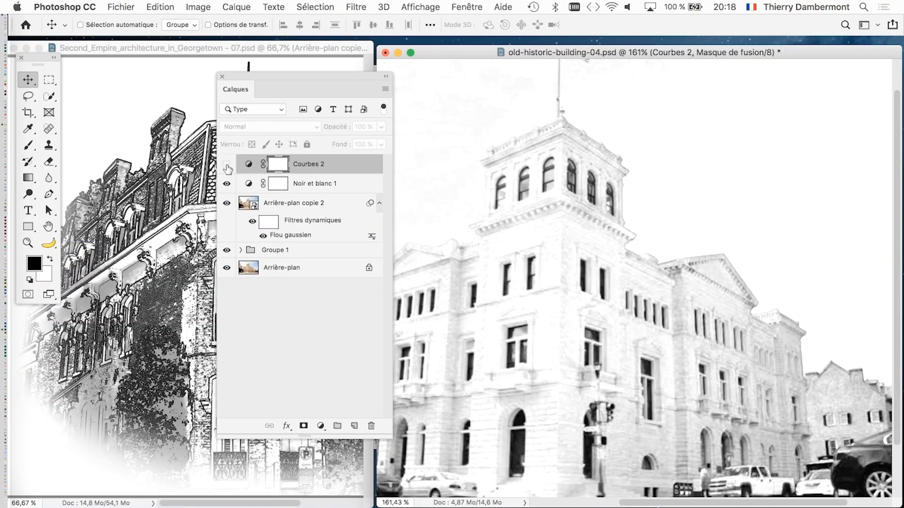
pyautogui.click(226, 165)
pyautogui.click(227, 164)
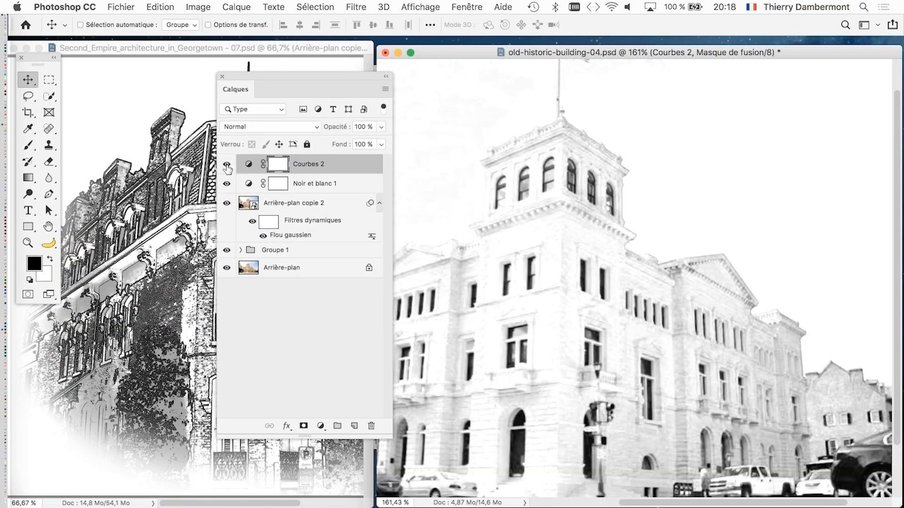
pyautogui.click(227, 165)
# Add a Niveaux adjustment layer above Courbes 2, set its midtones to 1,44 and close the Propriétés panel.
pyautogui.click(320, 426)
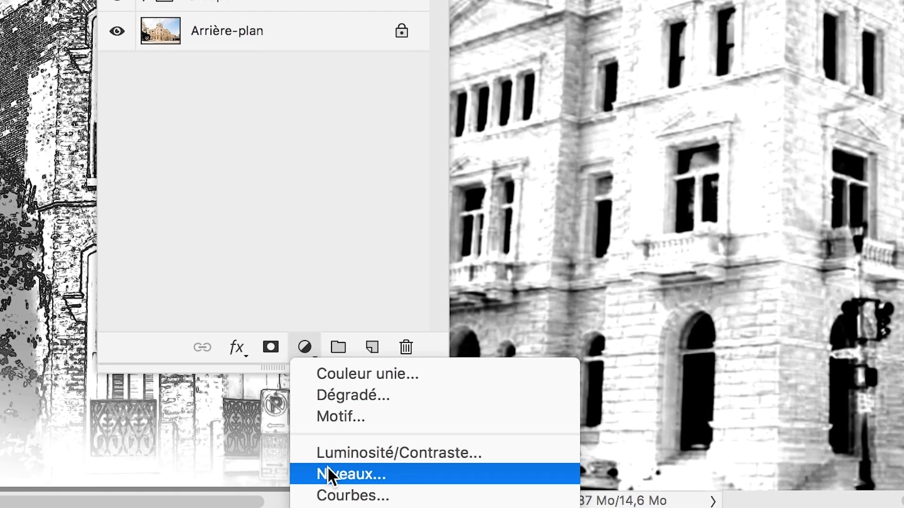
pyautogui.click(327, 466)
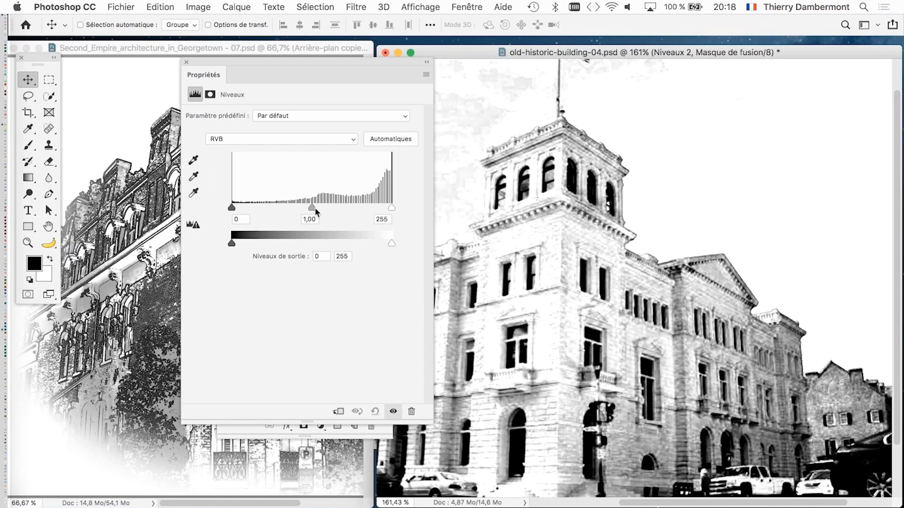
pyautogui.moveTo(315, 210); pyautogui.dragTo(290, 209)
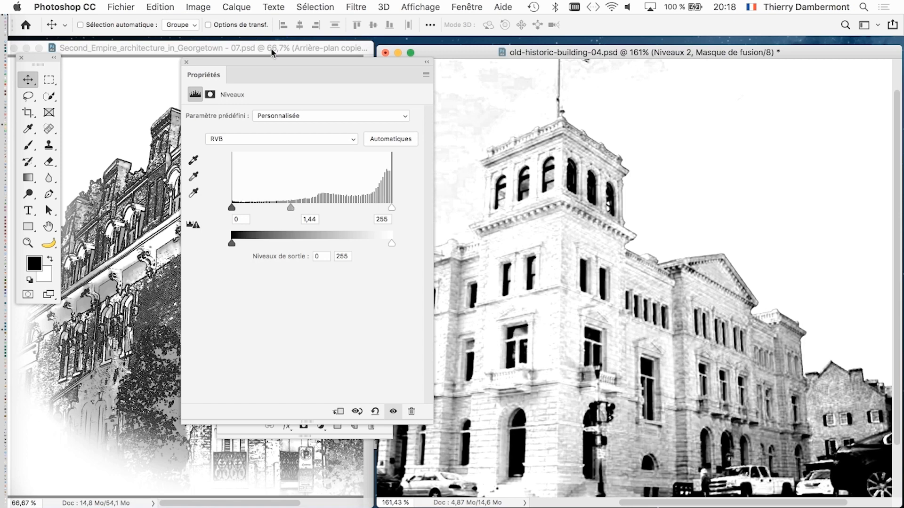
pyautogui.moveTo(208, 58); pyautogui.dragTo(529, 66)
pyautogui.press('super')
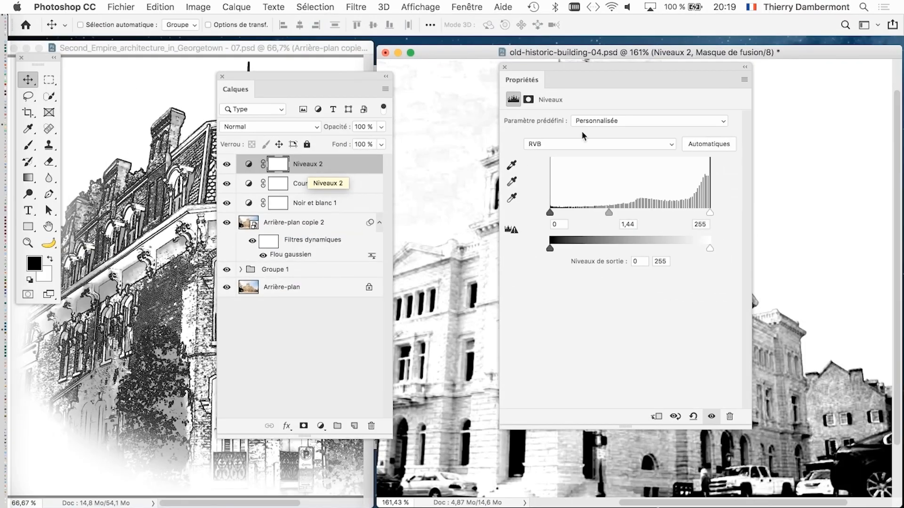
pyautogui.click(504, 68)
# Move the middle point of the Courbes 2 curve to Entrée 186, Sortie 33 and push its white end to the upper corner.
pyautogui.click(246, 190)
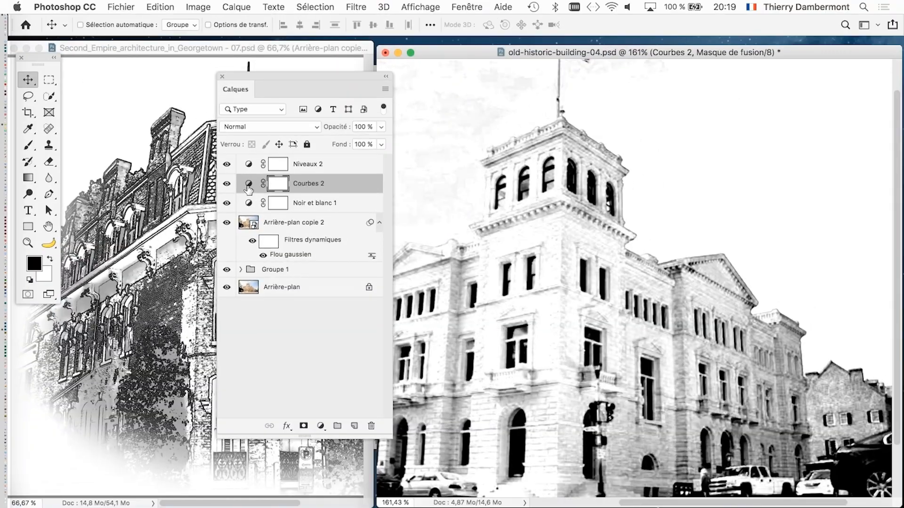
pyautogui.doubleClick(248, 189)
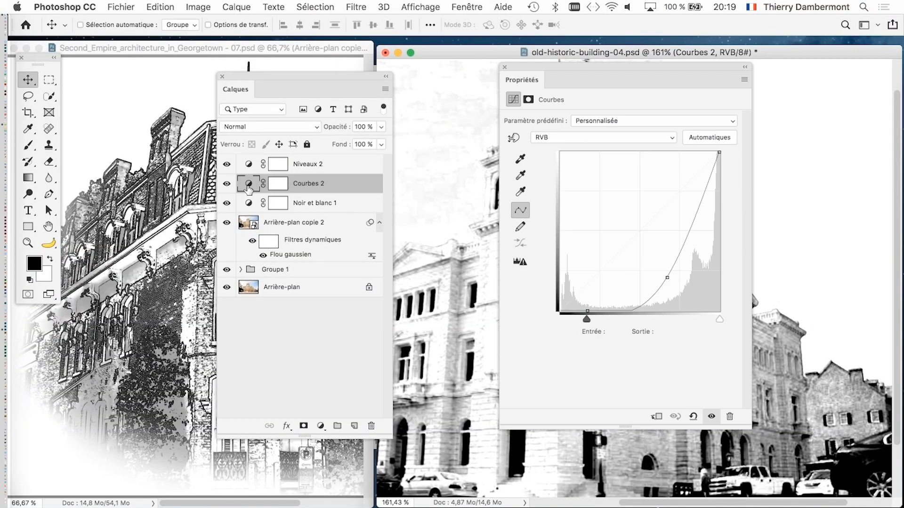
pyautogui.moveTo(602, 69); pyautogui.dragTo(756, 58)
pyautogui.moveTo(817, 272)
pyautogui.mouseDown()
pyautogui.moveTo(820, 257)
pyautogui.moveTo(830, 284)
pyautogui.mouseUp()
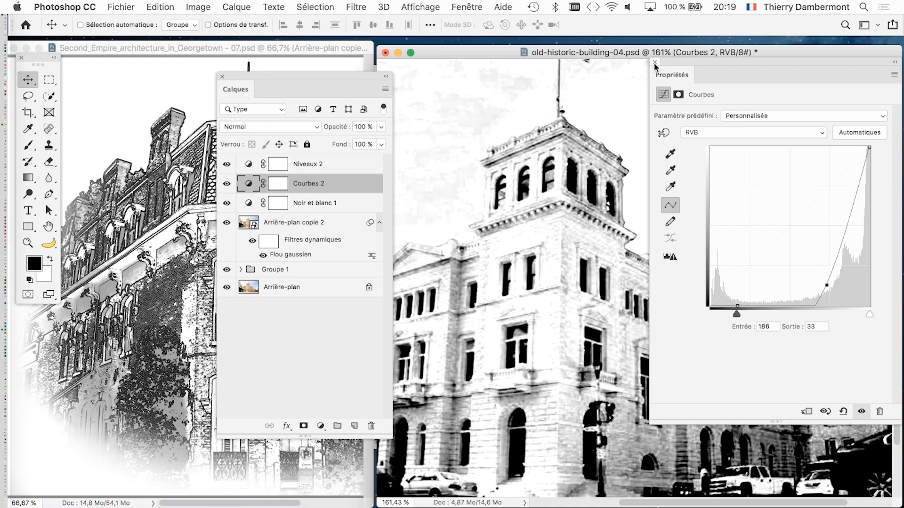
pyautogui.click(654, 61)
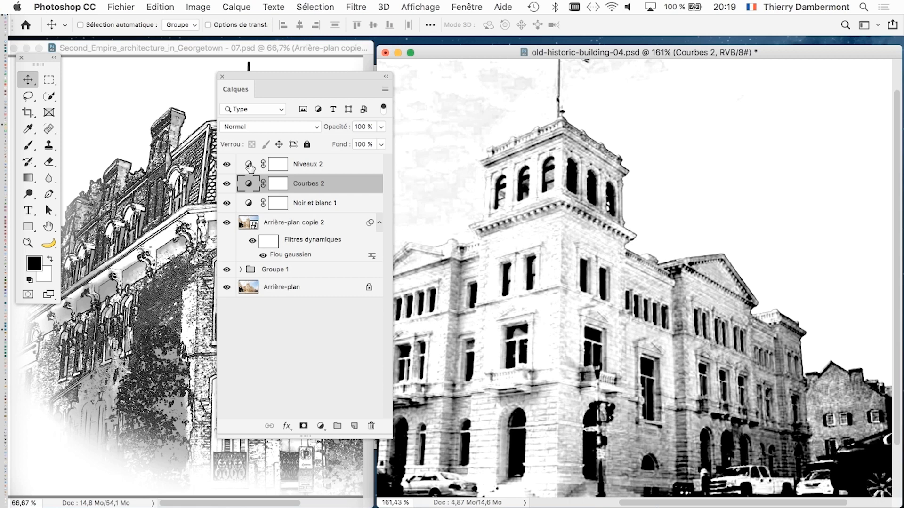
pyautogui.doubleClick(249, 184)
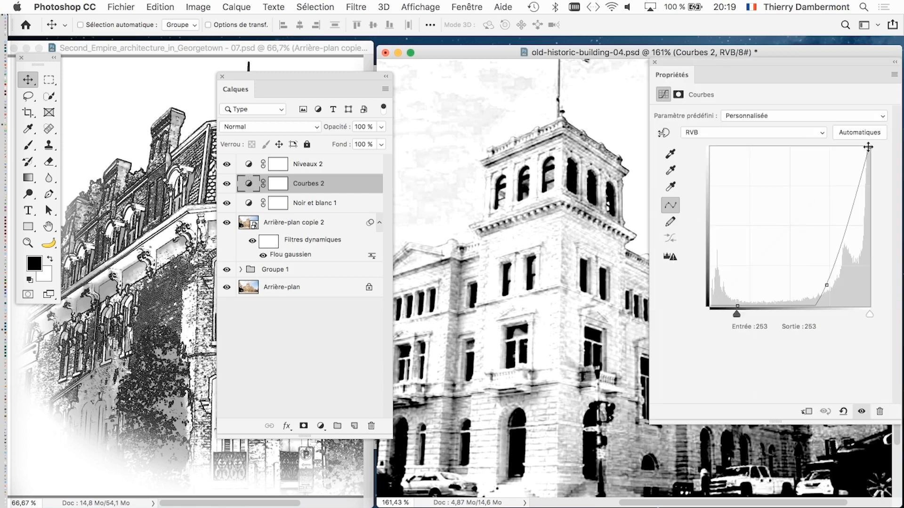
pyautogui.moveTo(869, 147); pyautogui.dragTo(892, 114)
pyautogui.click(654, 62)
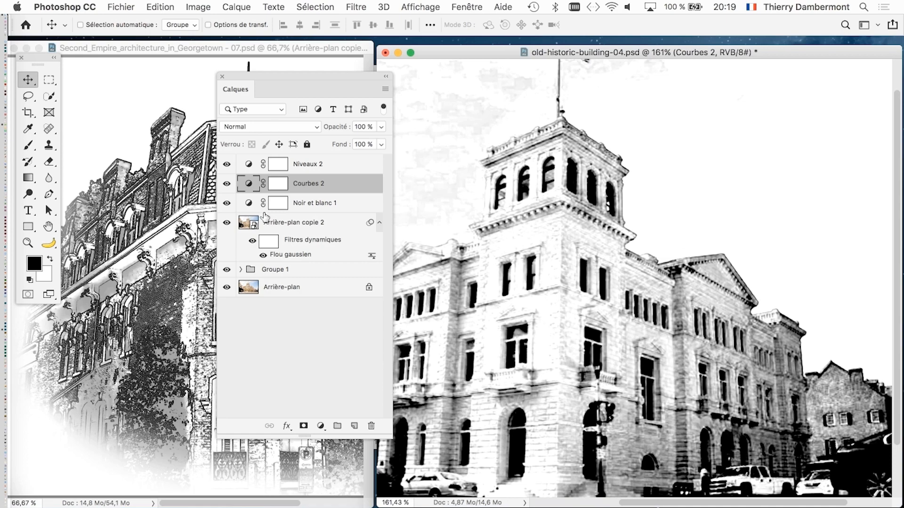
# Check the effect of Noir et blanc 1 by toggling its visibility, and save the document.
pyautogui.click(227, 204)
pyautogui.click(227, 204)
pyautogui.click(132, 7)
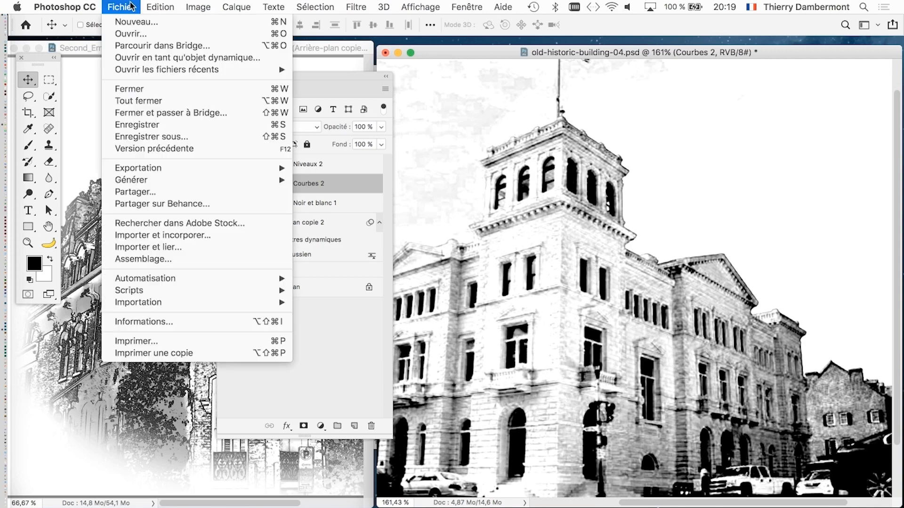
pyautogui.click(133, 7)
pyautogui.click(133, 7)
pyautogui.click(169, 125)
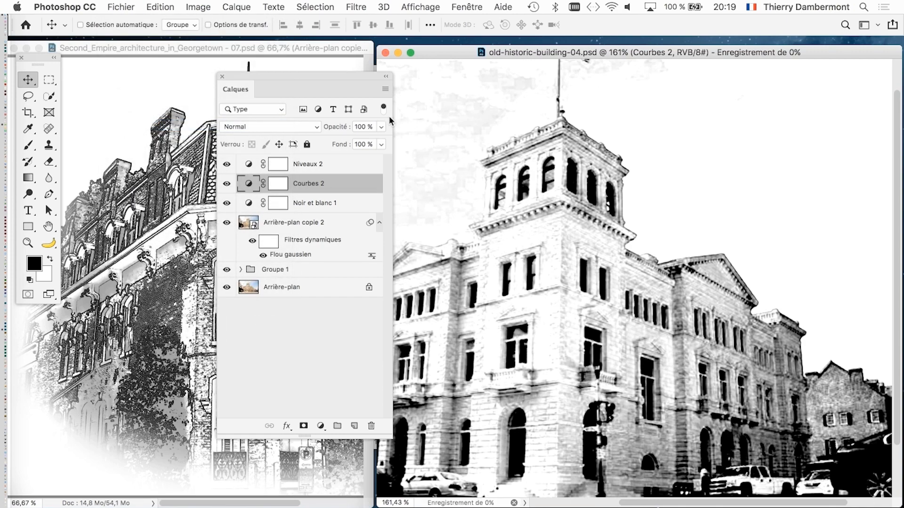
pyautogui.moveTo(373, 79); pyautogui.dragTo(397, 97)
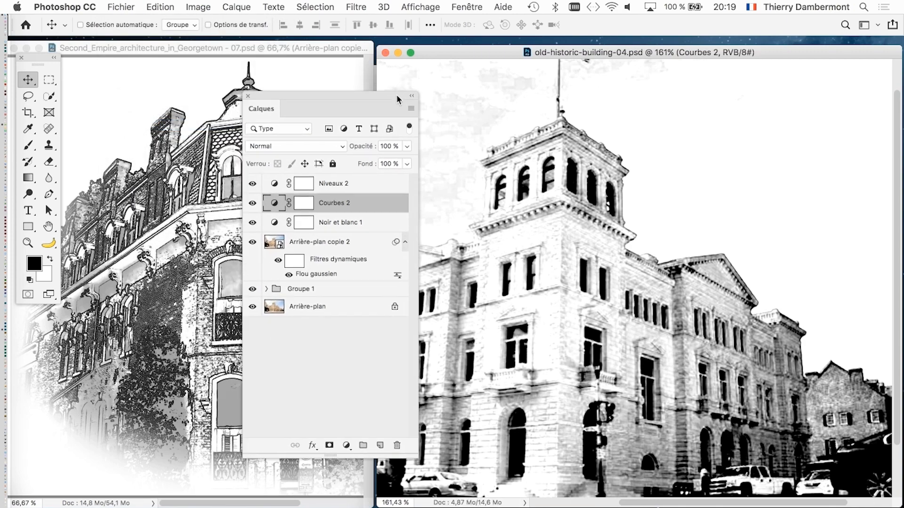
# Review the layer structure of the finished Second_Empire_architecture_in_Georgetown example with both groups collapsed, and return to old-historic-building-04.psd.
pyautogui.click(311, 48)
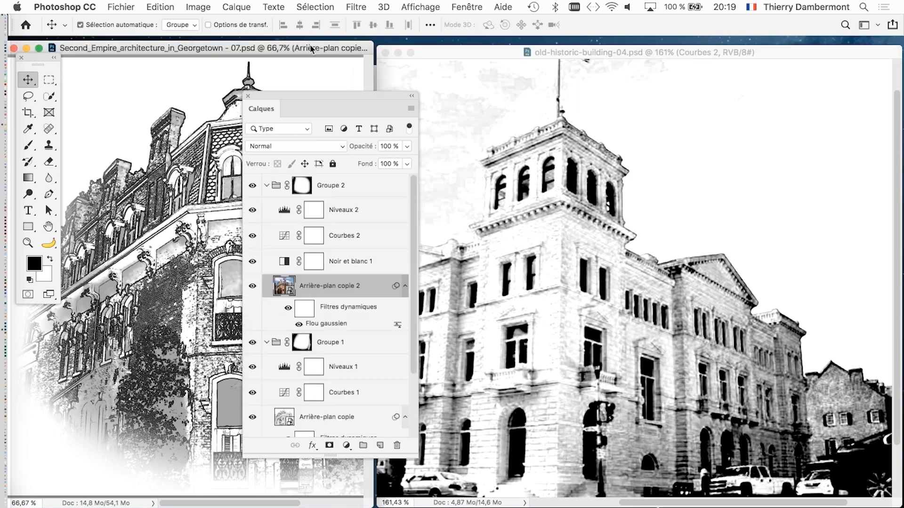
pyautogui.press('super')
pyautogui.click(267, 186)
pyautogui.click(267, 209)
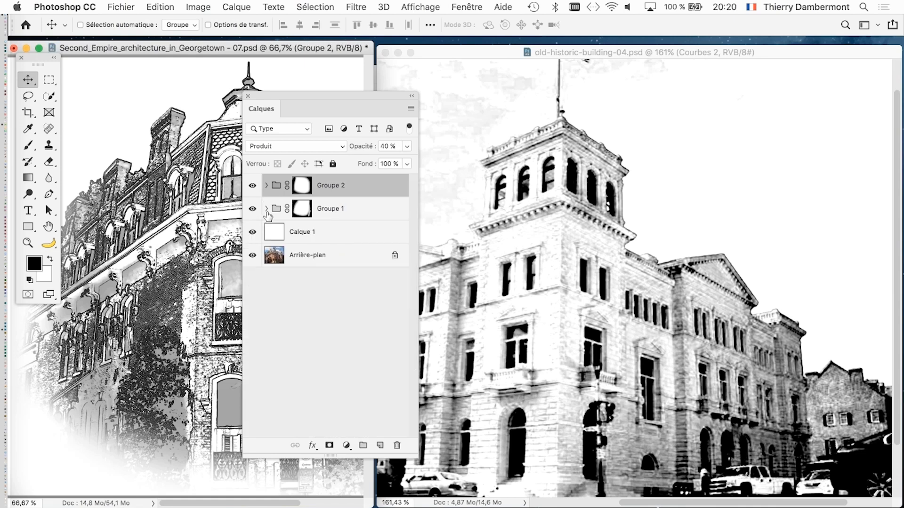
pyautogui.click(455, 57)
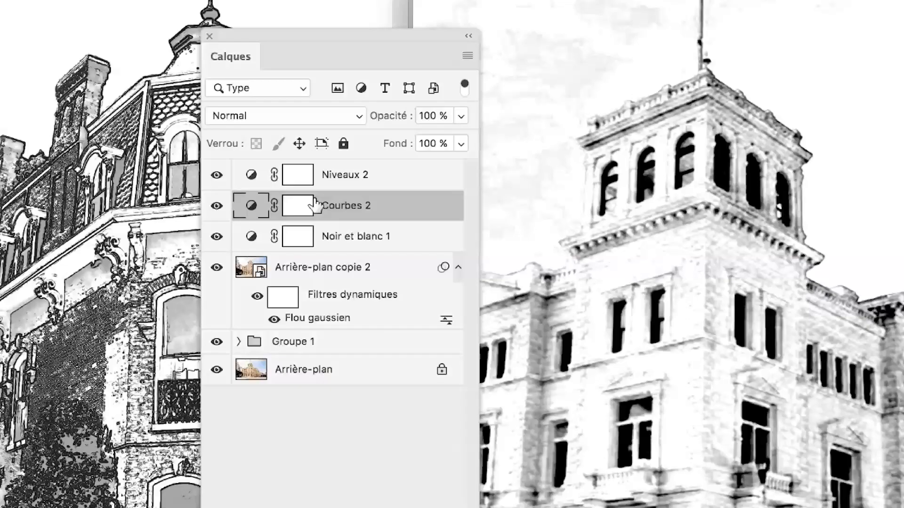
# Group the layers from Niveaux 2 down to Arrière-plan copie 2 into a new layer group, keeping the default name and Transfert mode.
pyautogui.click(337, 184)
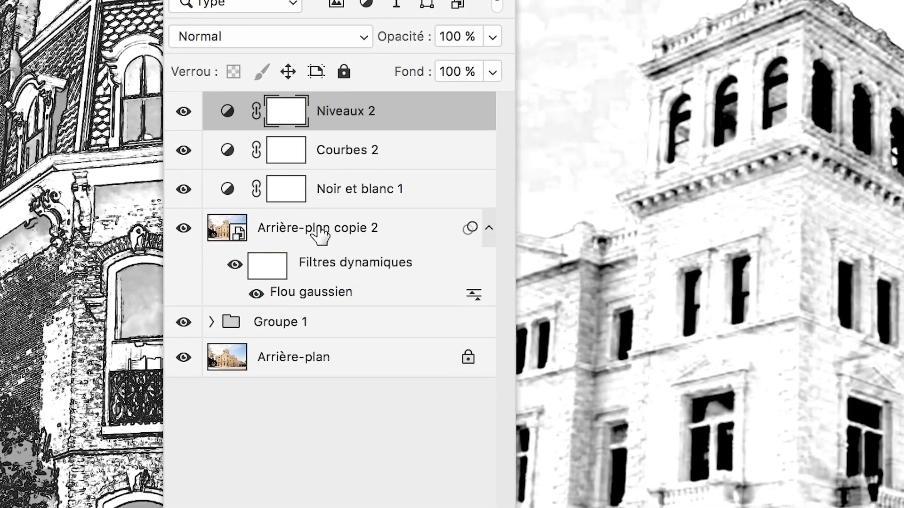
pyautogui.keyDown('shift'); pyautogui.click(310, 282); pyautogui.keyUp('shift')
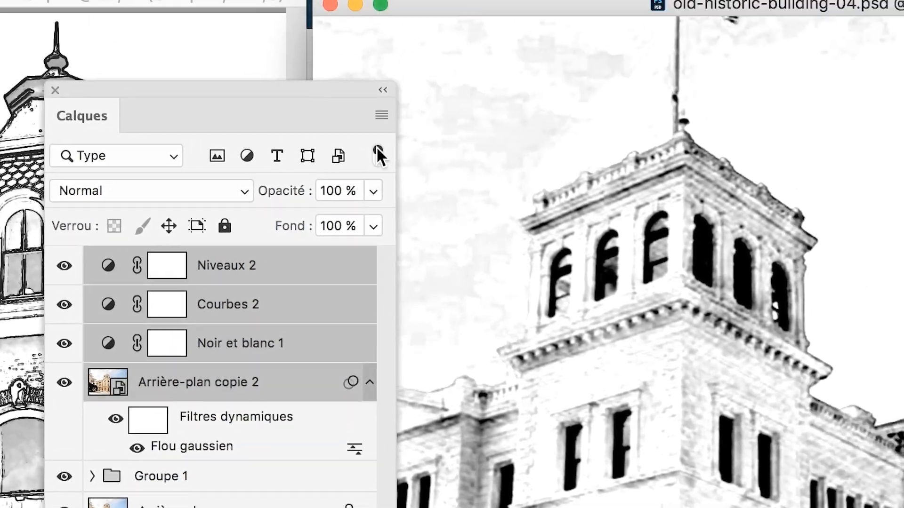
pyautogui.click(378, 137)
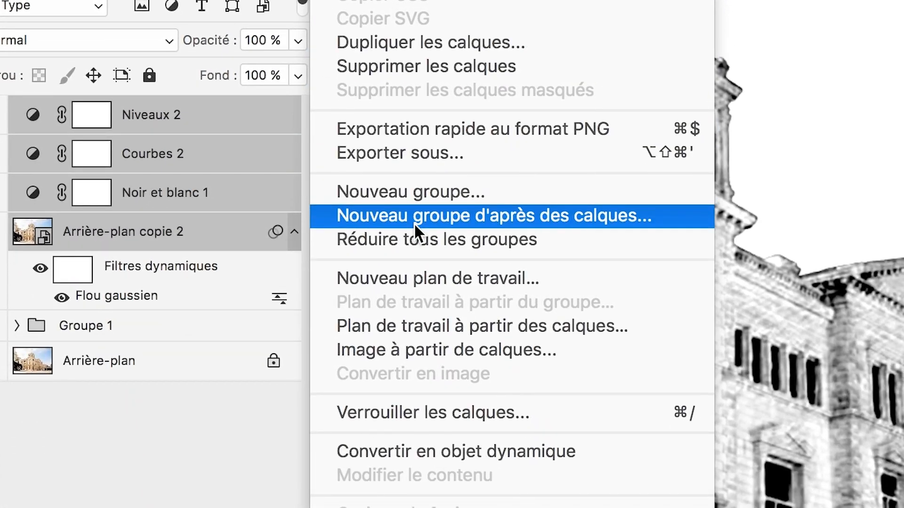
pyautogui.click(413, 222)
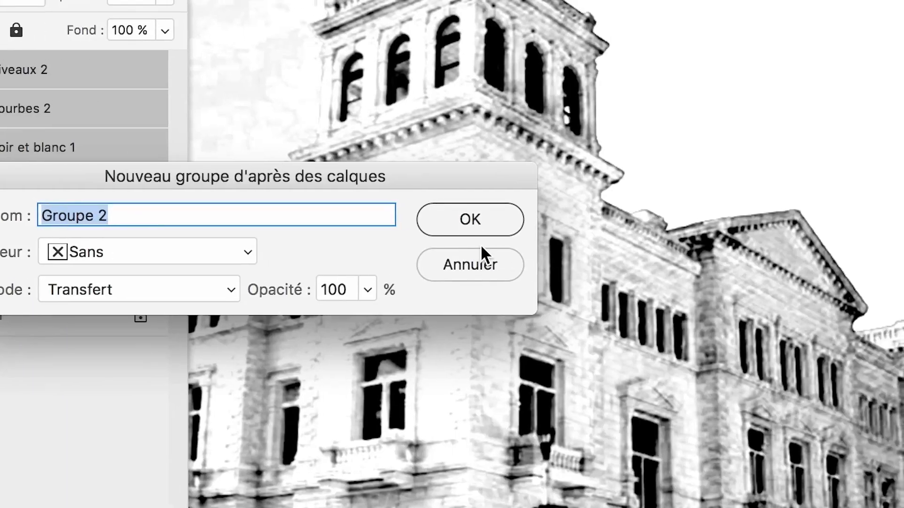
pyautogui.click(690, 280)
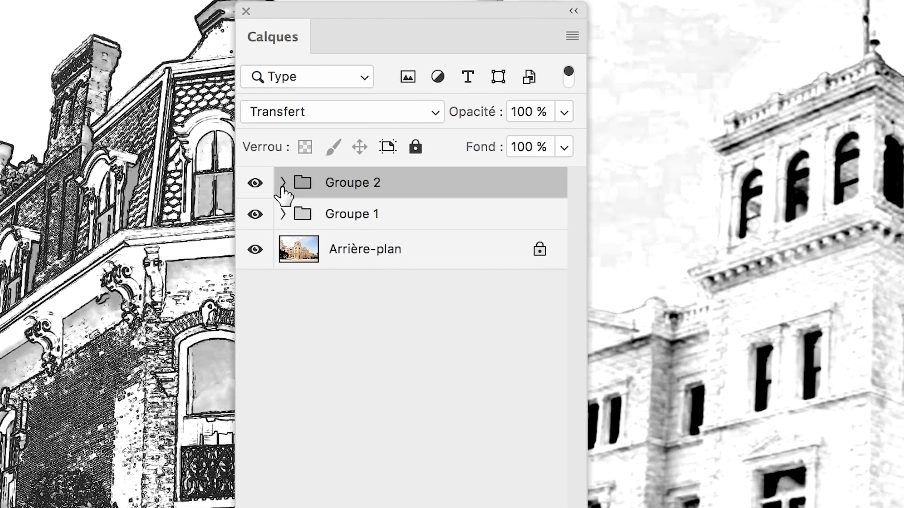
# Expand Groupe 2 to check the layers it contains, and collapse it again.
pyautogui.click(260, 181)
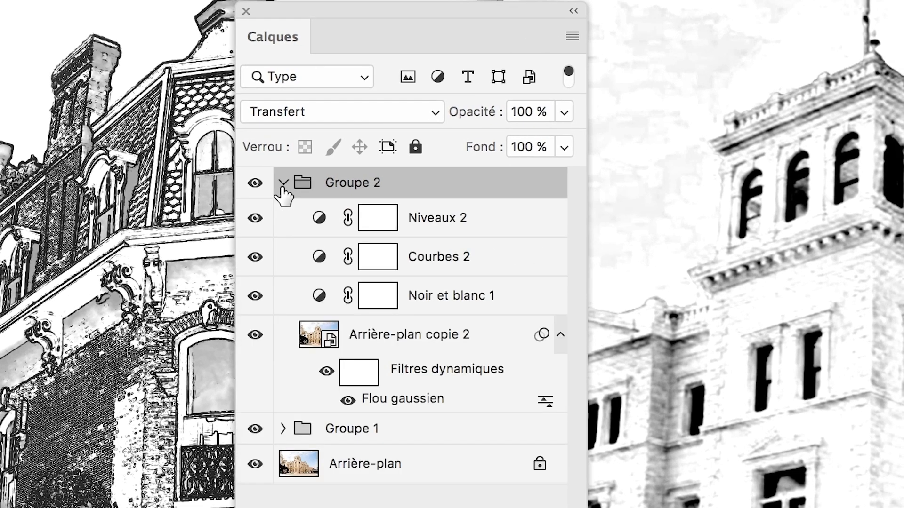
pyautogui.click(283, 184)
pyautogui.click(283, 184)
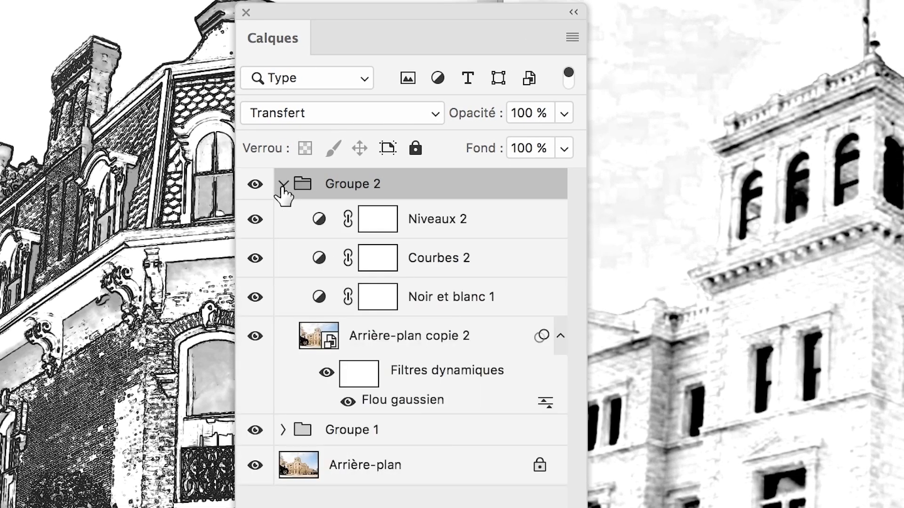
pyautogui.click(282, 185)
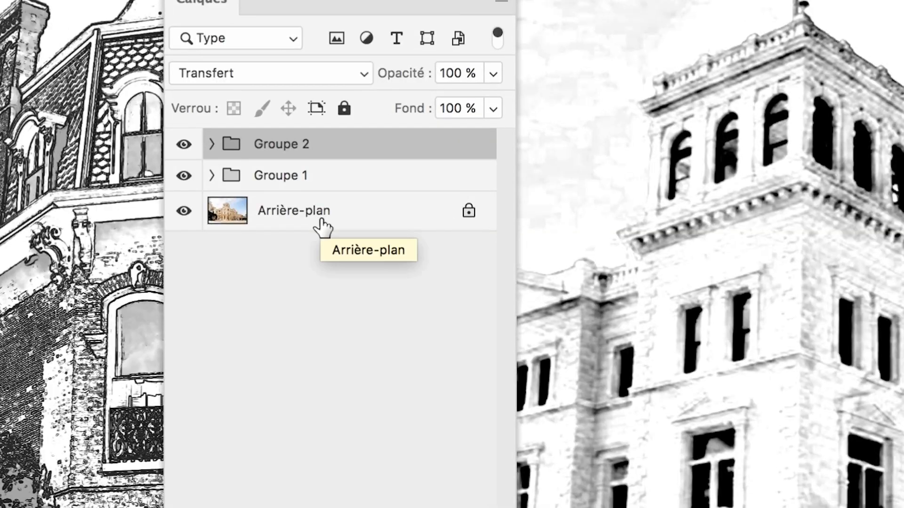
# Shorten the Calques panel and add an empty layer directly above Arrière-plan.
pyautogui.click(321, 219)
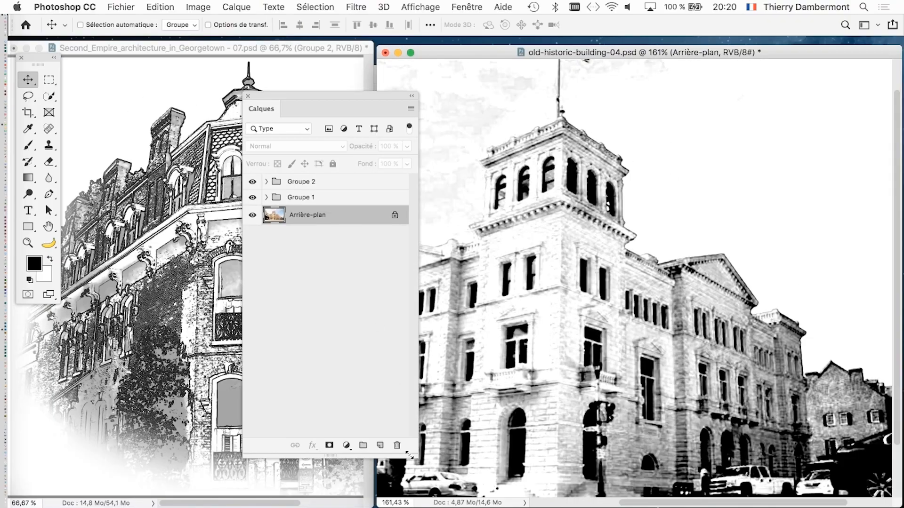
pyautogui.moveTo(413, 454); pyautogui.dragTo(417, 265)
pyautogui.press('super')
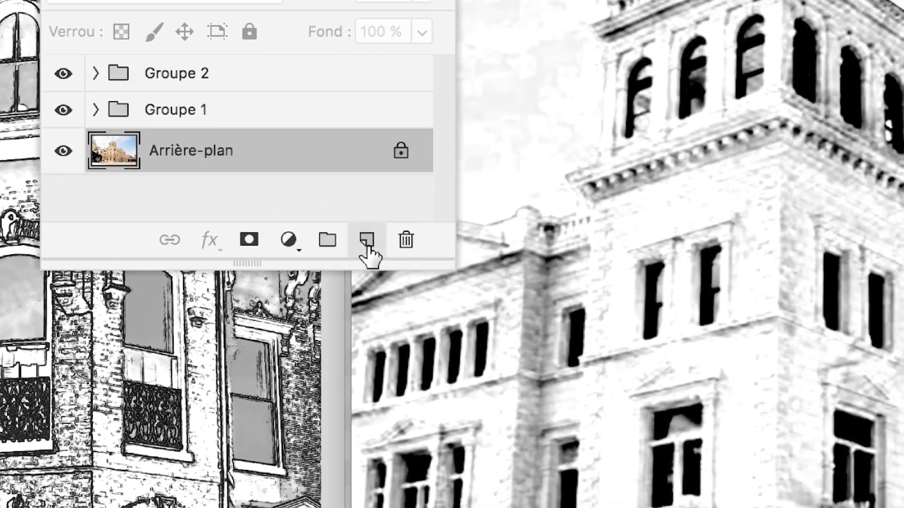
pyautogui.click(367, 241)
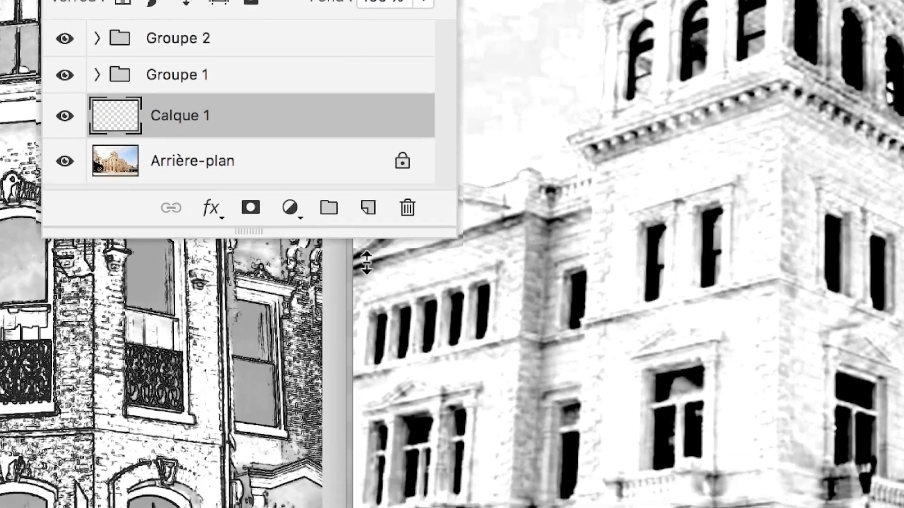
pyautogui.moveTo(367, 263); pyautogui.dragTo(367, 300)
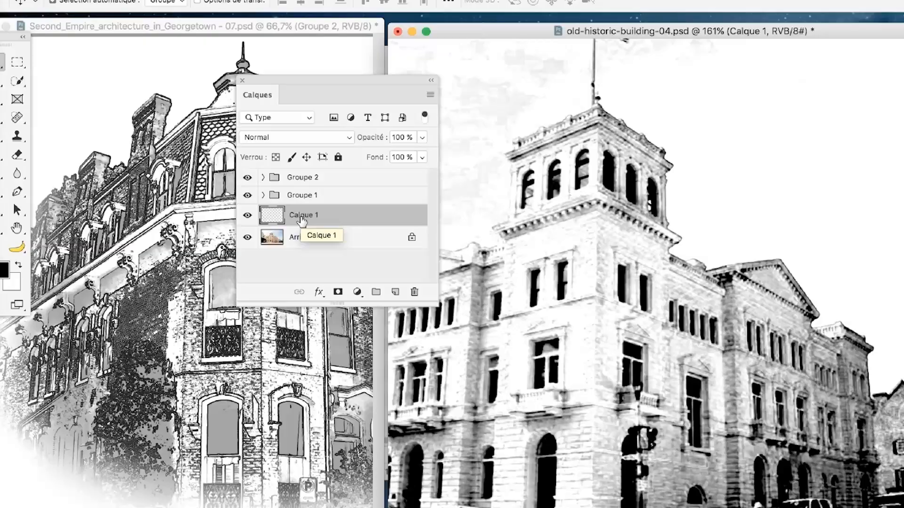
pyautogui.hotkey('shift', 'F5')
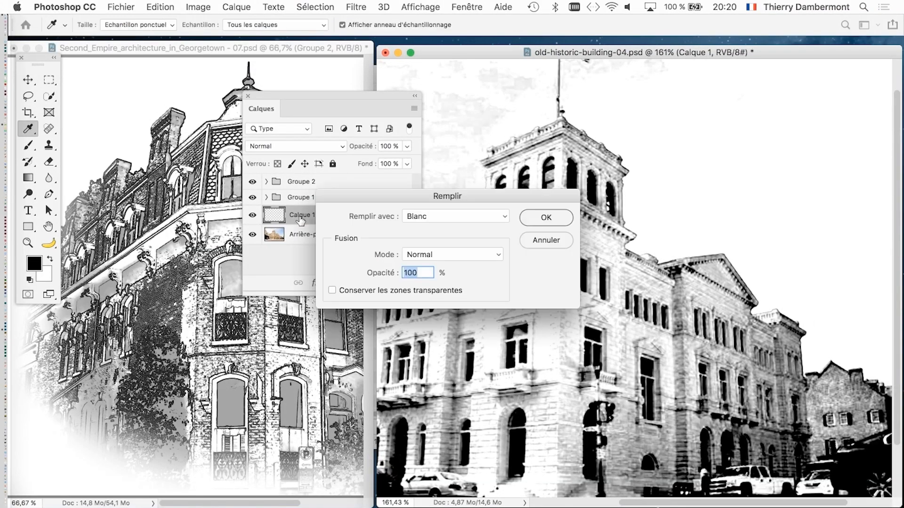
pyautogui.press('alt')
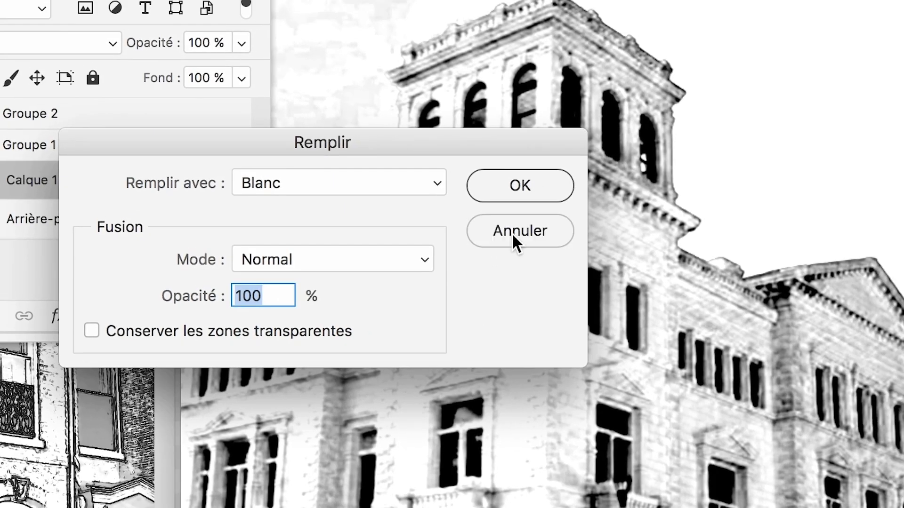
pyautogui.click(513, 235)
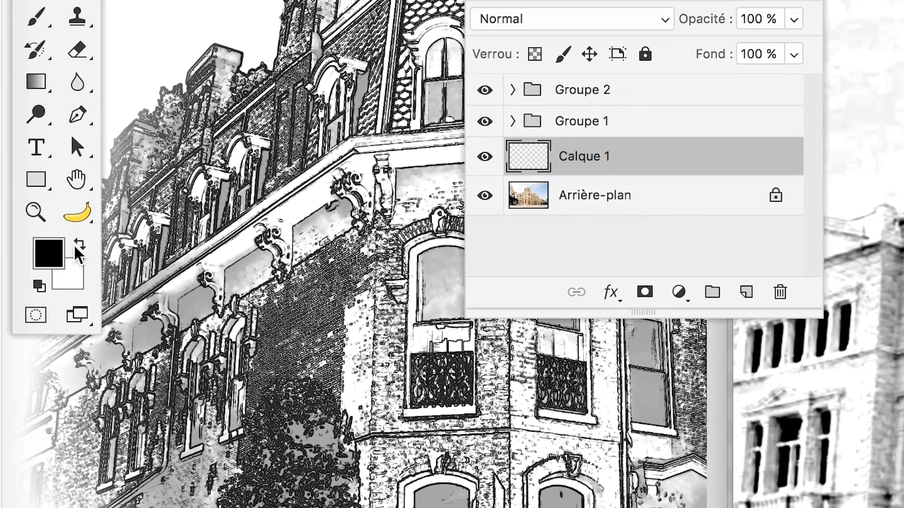
# Make white the foreground colour, fill the empty layer above Arrière-plan with it, and reposition the Calques panel higher.
pyautogui.click(79, 245)
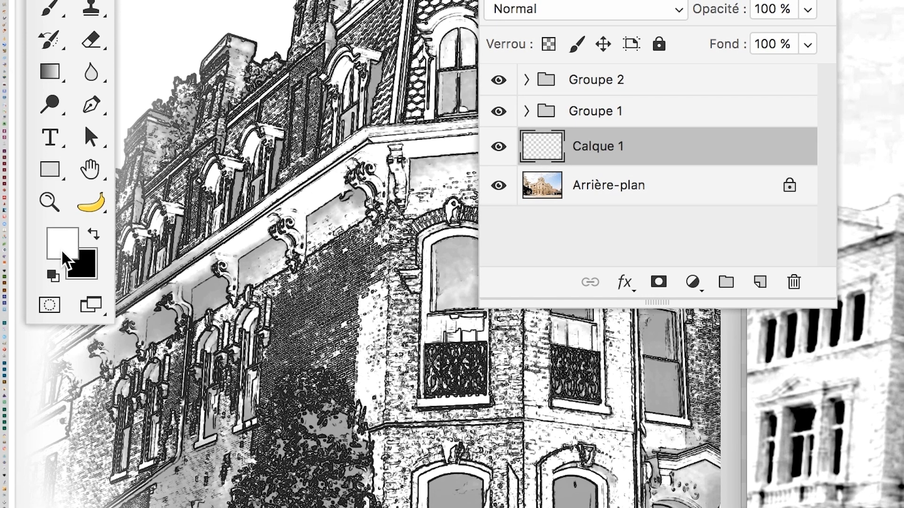
pyautogui.hotkey('alt', 'BackSpace')
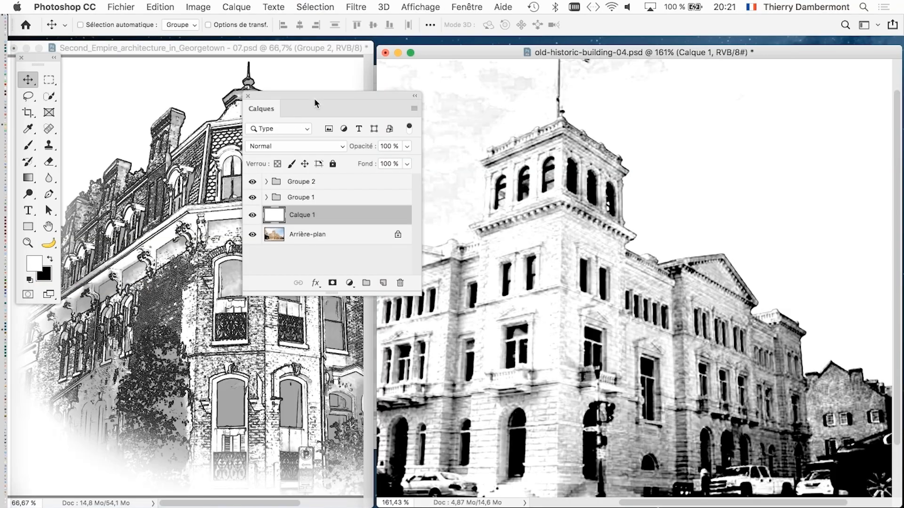
pyautogui.moveTo(314, 98); pyautogui.dragTo(324, 75)
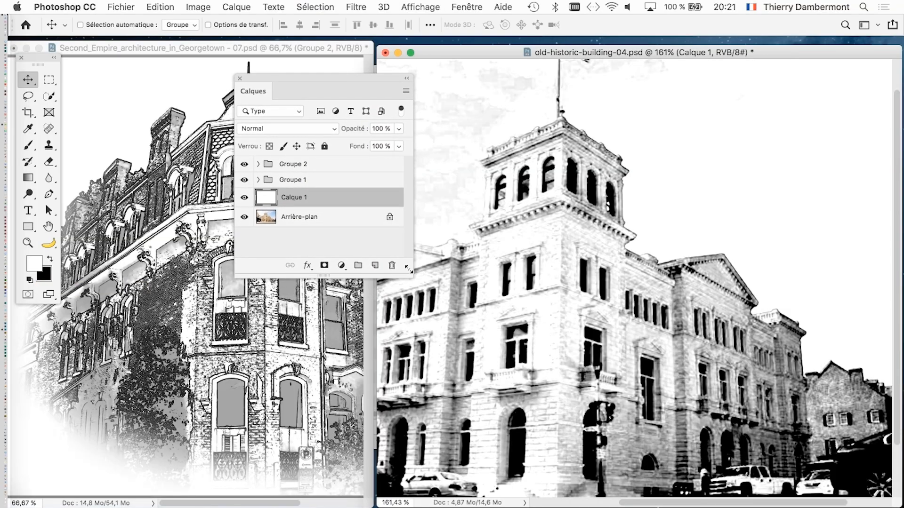
pyautogui.moveTo(409, 269); pyautogui.dragTo(390, 361)
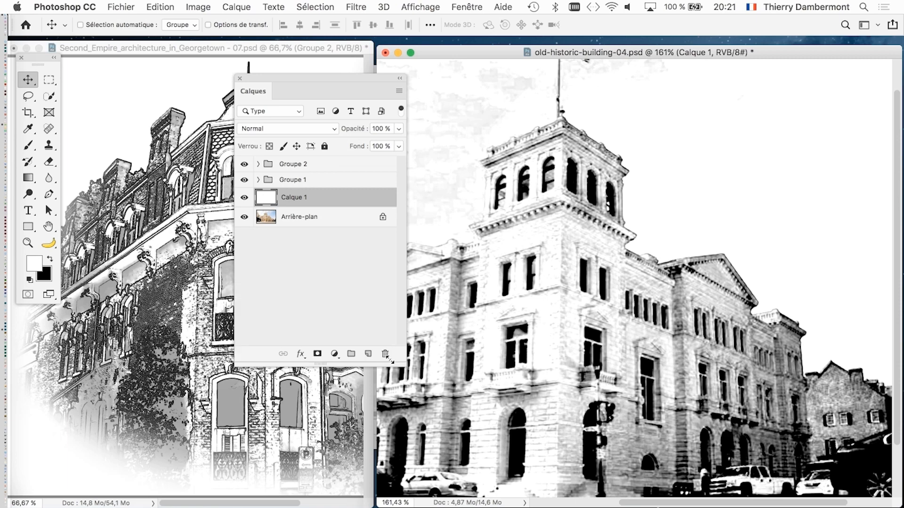
pyautogui.moveTo(400, 359); pyautogui.dragTo(399, 265)
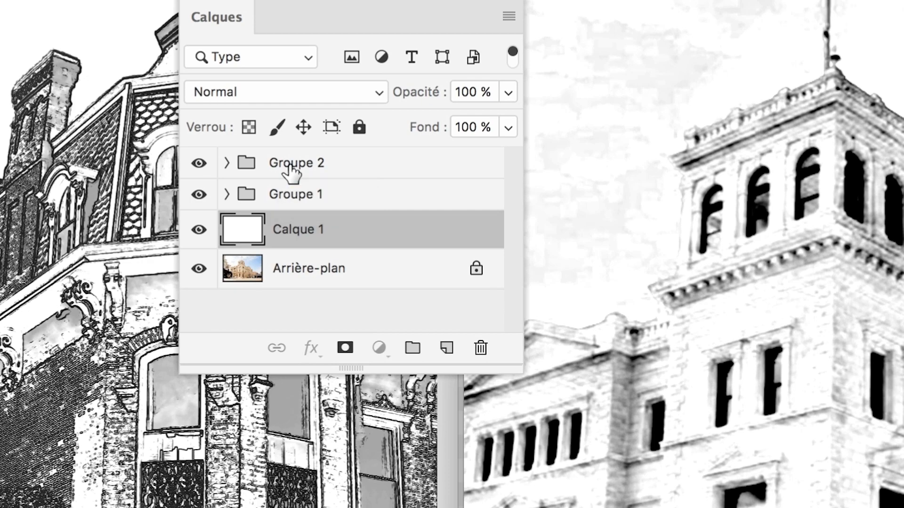
# Set the blending mode of Groupe 2 to Produit.
pyautogui.click(289, 172)
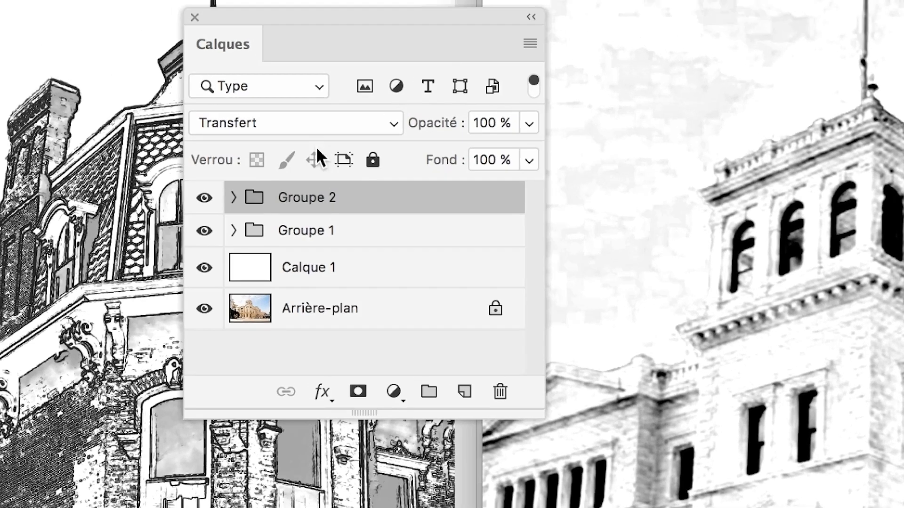
pyautogui.click(299, 94)
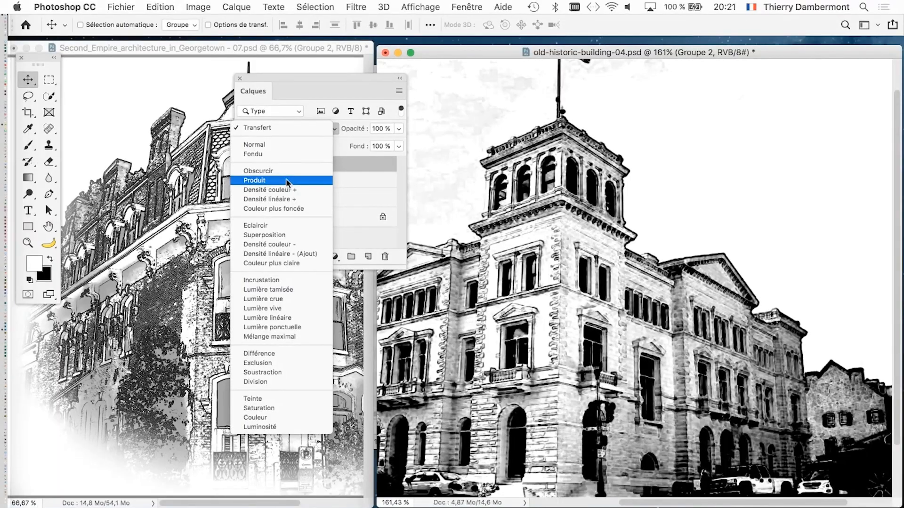
pyautogui.click(287, 181)
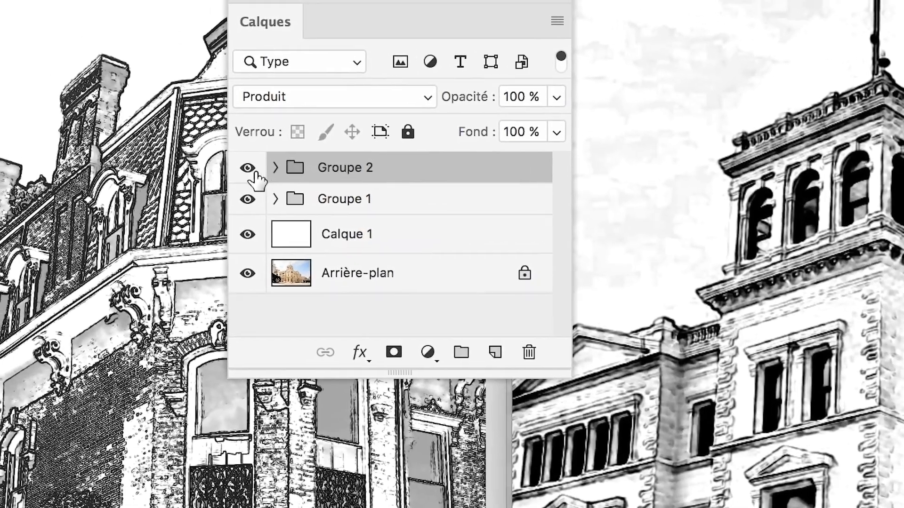
# Compare the image with and without the second effect by toggling the visibility of Groupe 2.
pyautogui.click(253, 173)
pyautogui.click(251, 168)
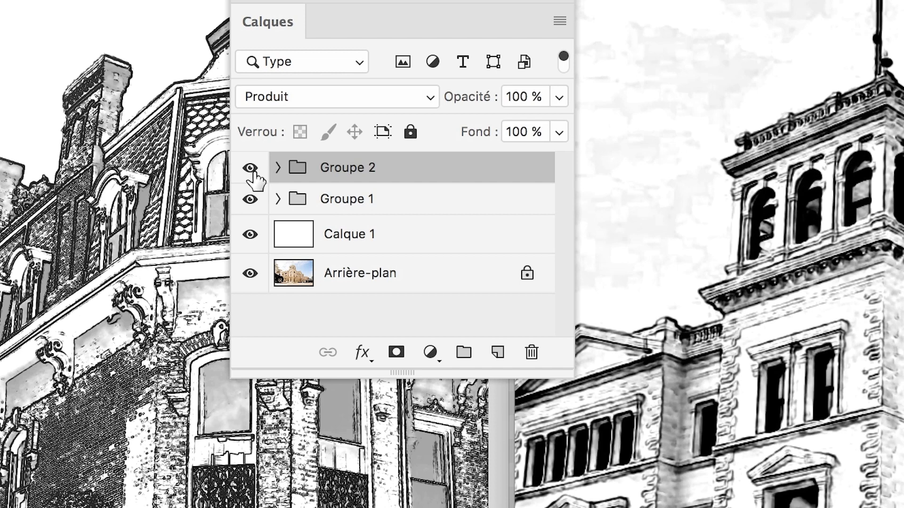
pyautogui.click(251, 170)
pyautogui.click(251, 169)
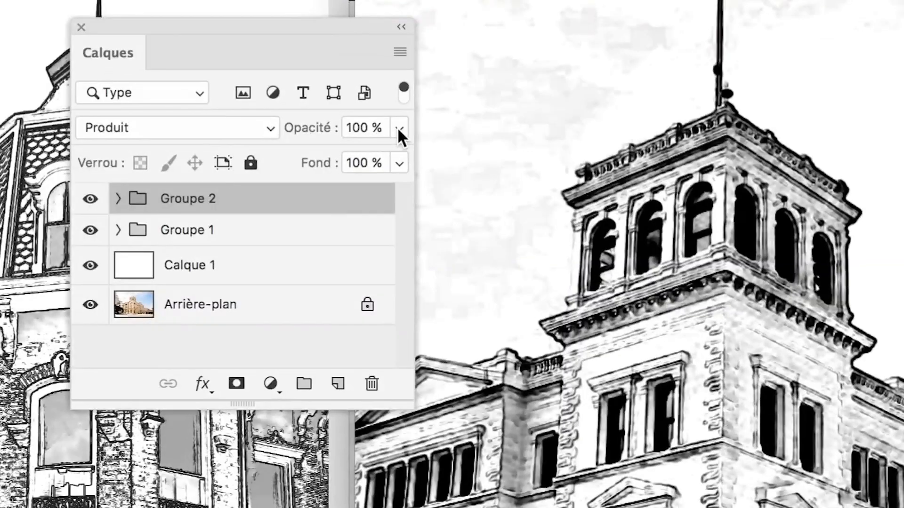
# Lower the opacity of Groupe 2 to 45 %.
pyautogui.click(398, 128)
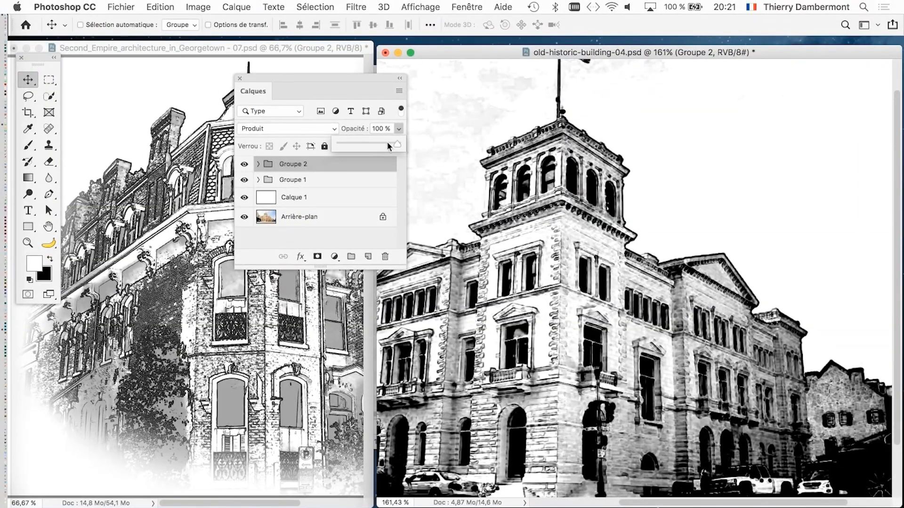
pyautogui.moveTo(387, 142)
pyautogui.mouseDown()
pyautogui.moveTo(357, 145)
pyautogui.moveTo(398, 142)
pyautogui.moveTo(380, 145)
pyautogui.mouseUp()
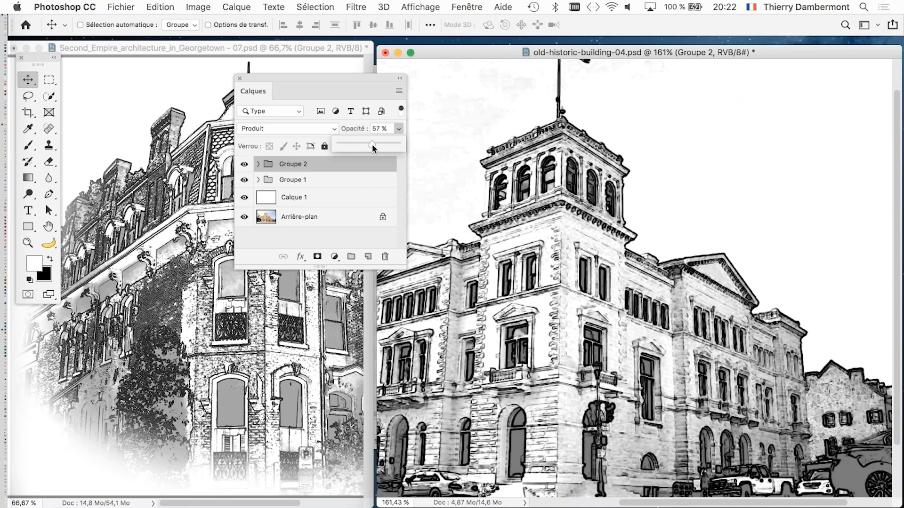
pyautogui.moveTo(371, 144); pyautogui.dragTo(365, 143)
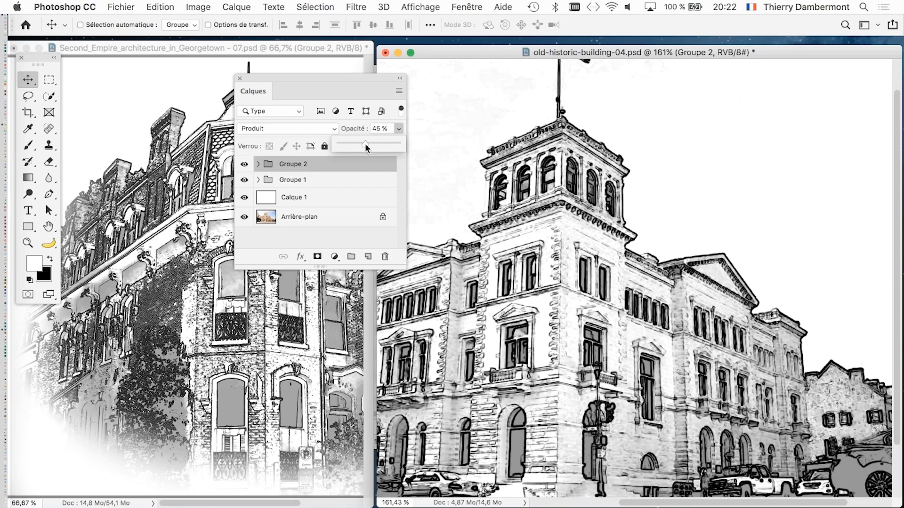
# Select Groupe 1, briefly check its contents, and lower its opacity to 76 %.
pyautogui.click(281, 180)
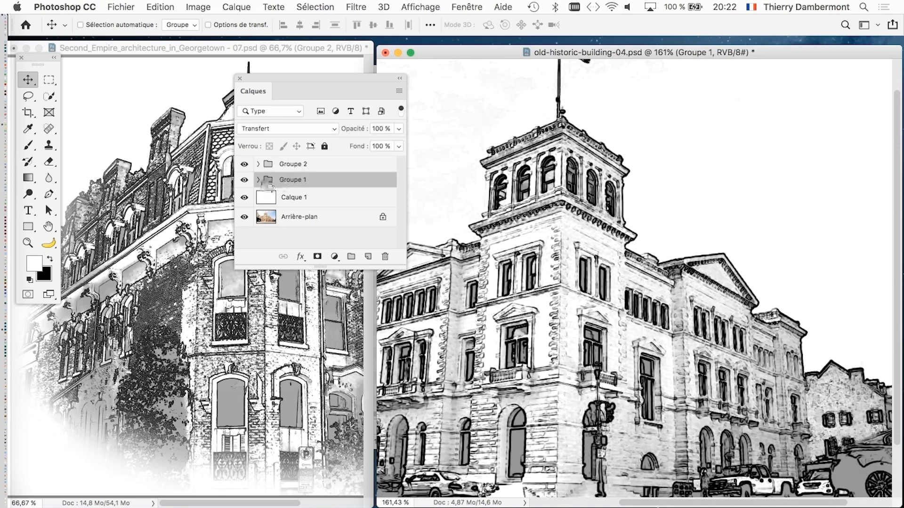
pyautogui.click(258, 180)
pyautogui.click(258, 180)
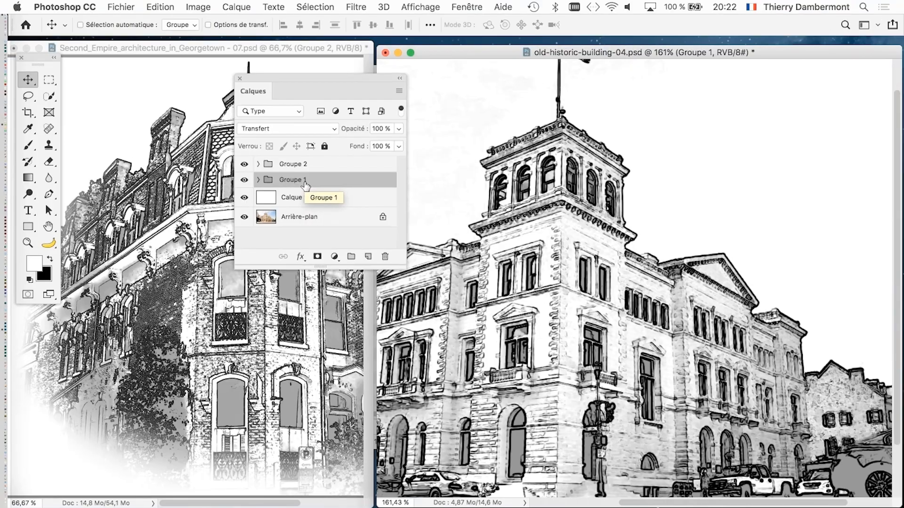
pyautogui.click(398, 128)
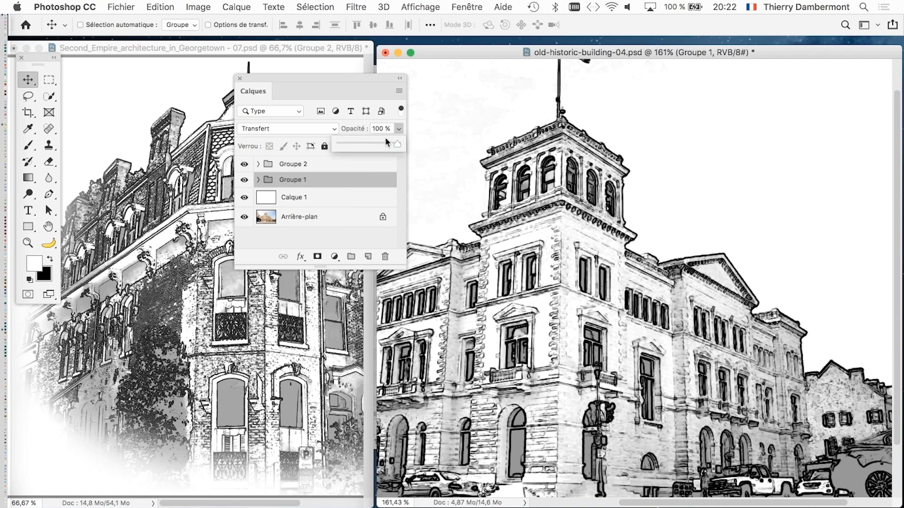
pyautogui.moveTo(384, 145); pyautogui.dragTo(382, 139)
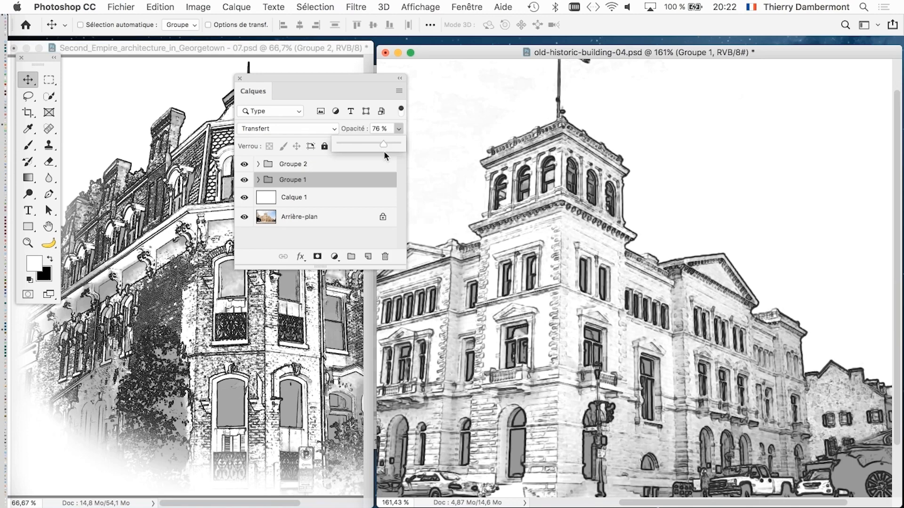
# Lower the opacity of Groupe 1 to 74 % and enlarge the layer list.
pyautogui.moveTo(383, 143); pyautogui.dragTo(381, 144)
pyautogui.click(403, 267)
pyautogui.moveTo(402, 267); pyautogui.dragTo(411, 339)
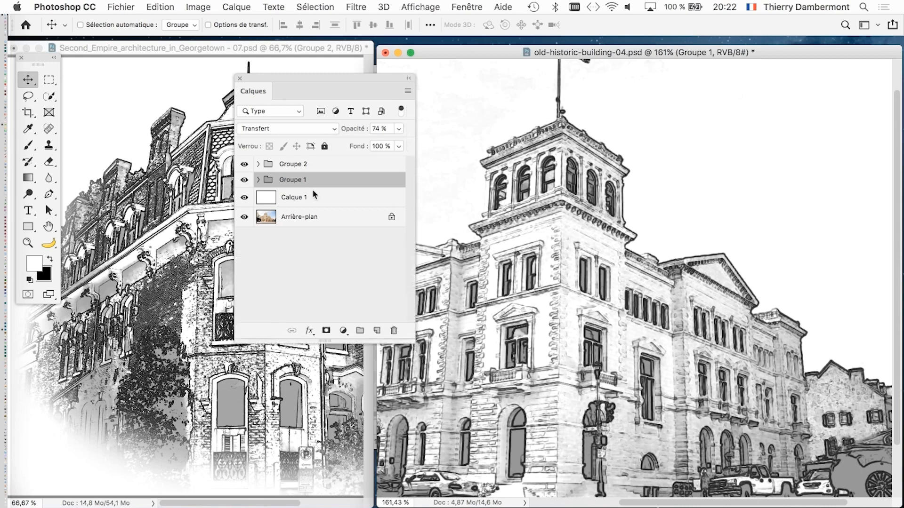
# Save the document as a new Photoshop version named old-historic-building-05.psd in the photo en dessin folder.
pyautogui.click(121, 7)
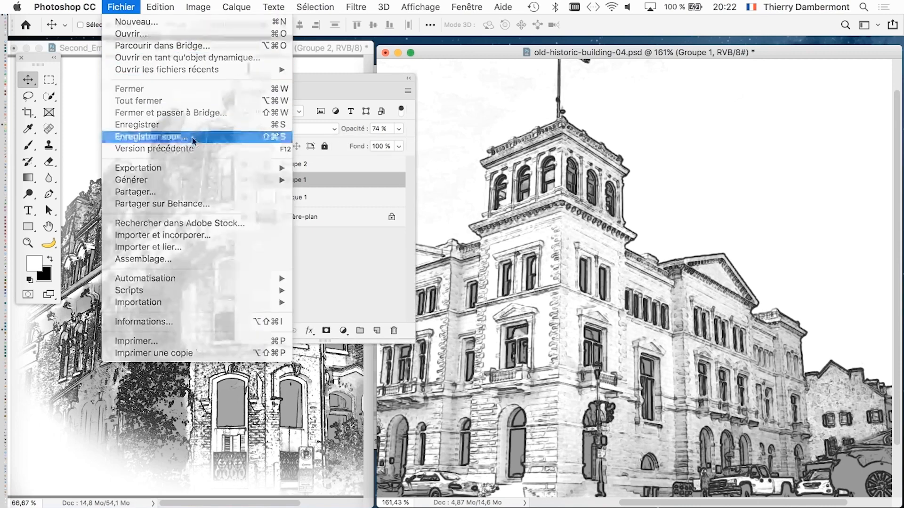
pyautogui.click(183, 137)
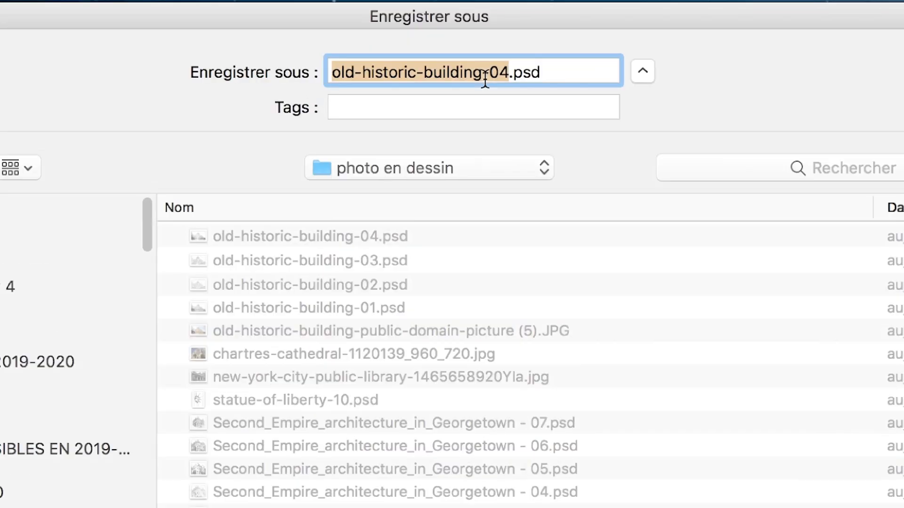
pyautogui.click(484, 79)
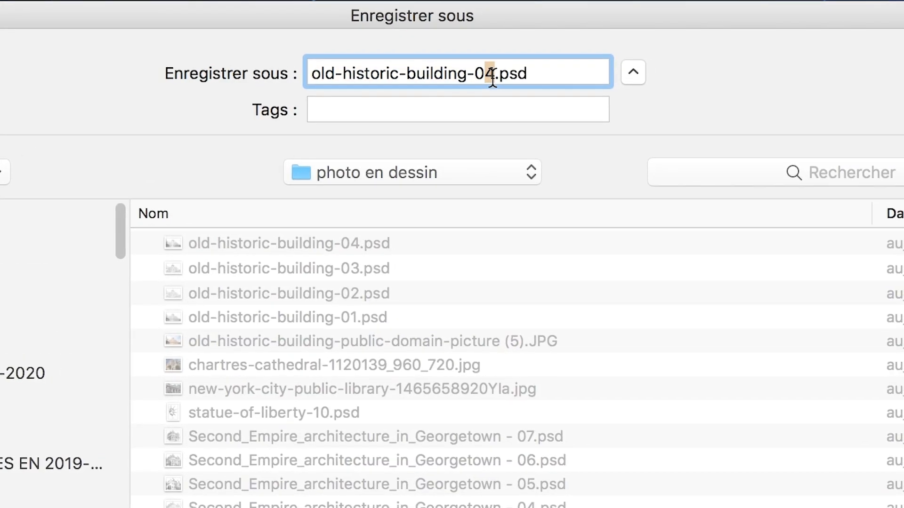
pyautogui.press('Delete')
pyautogui.write('5')
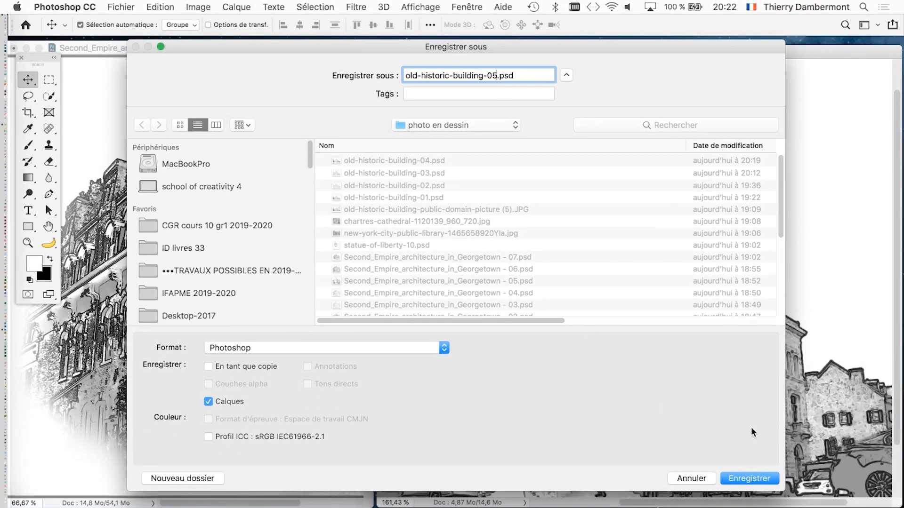
pyautogui.click(760, 478)
pyautogui.click(633, 237)
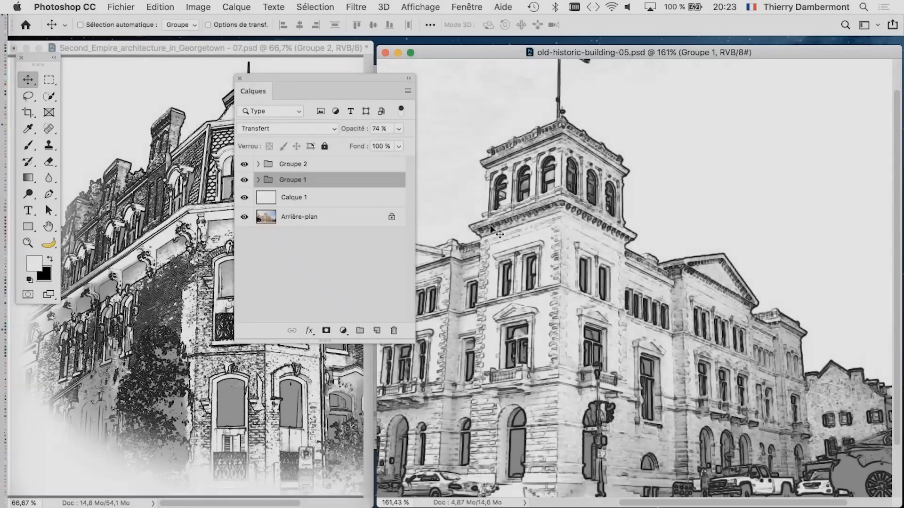
# Add a white layer mask to Groupe 2 and another to Groupe 1.
pyautogui.click(80, 24)
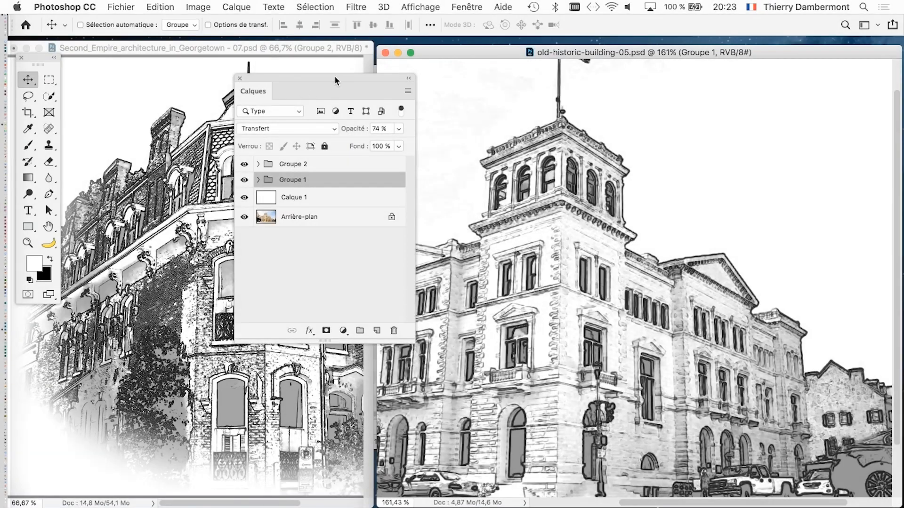
pyautogui.moveTo(335, 77); pyautogui.dragTo(318, 72)
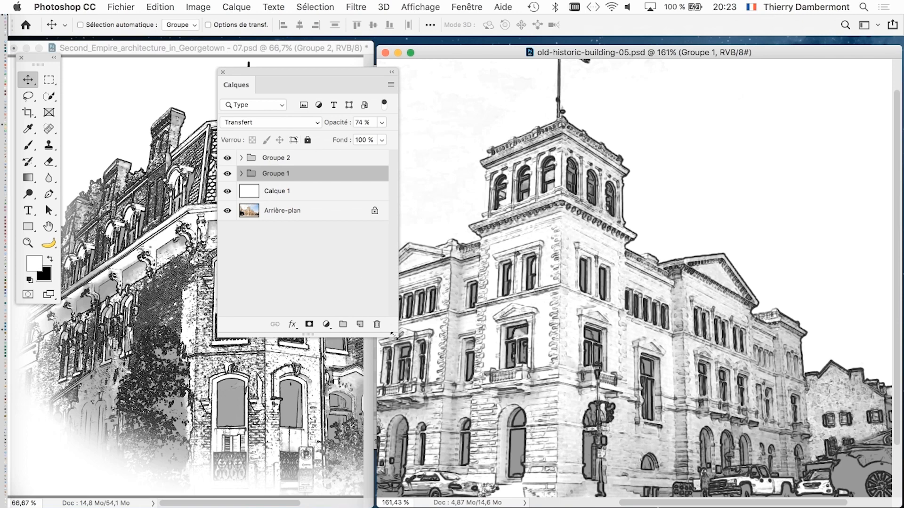
pyautogui.moveTo(394, 335); pyautogui.dragTo(396, 403)
pyautogui.press('super+0')
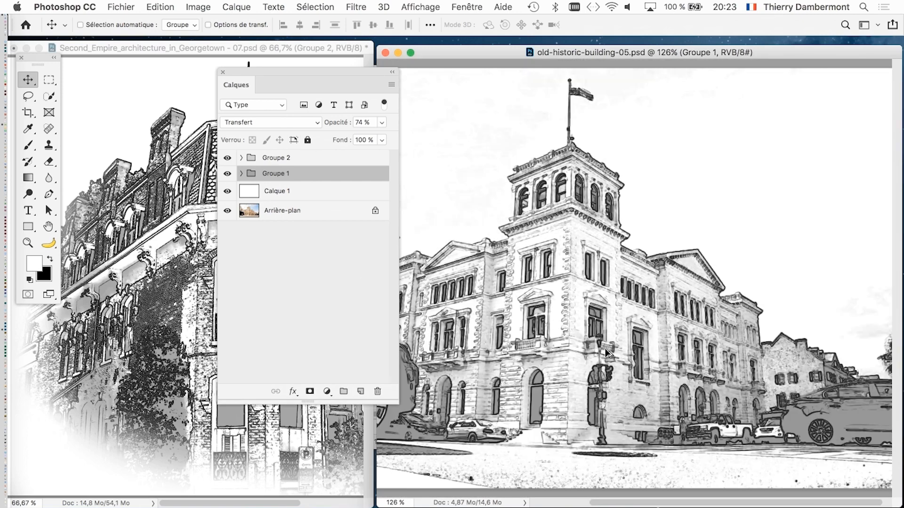
pyautogui.press('super+minus')
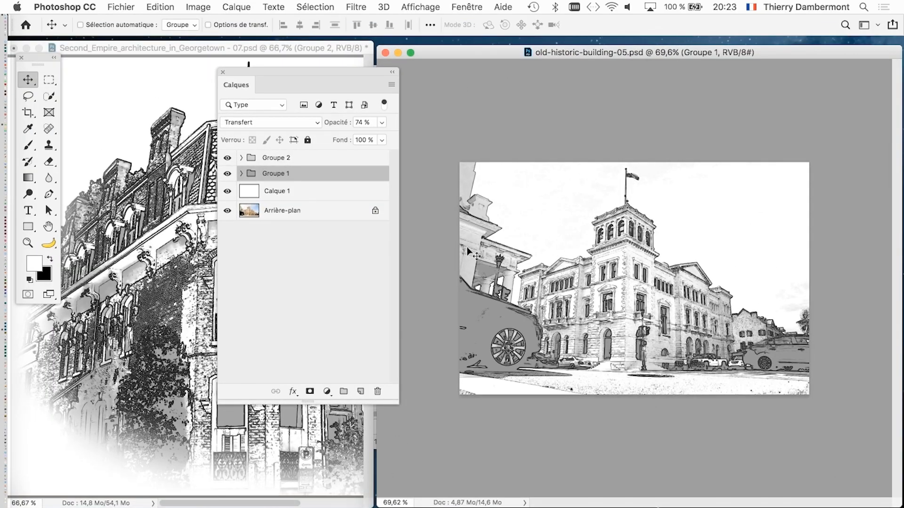
pyautogui.click(305, 160)
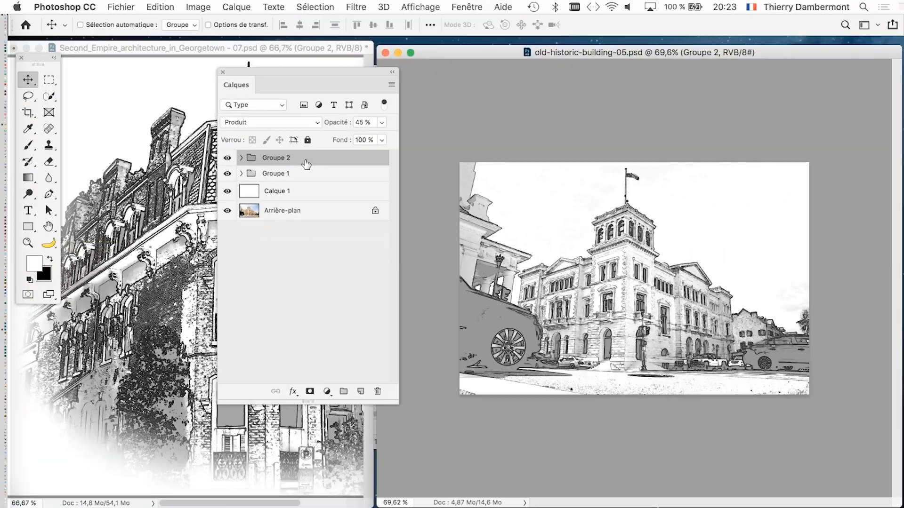
pyautogui.moveTo(393, 402); pyautogui.dragTo(431, 259)
pyautogui.moveTo(350, 74); pyautogui.dragTo(395, 104)
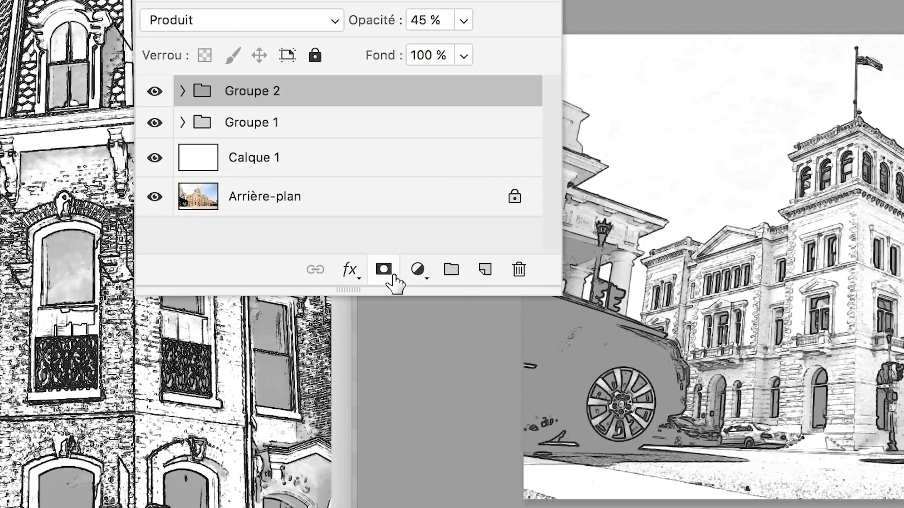
pyautogui.click(392, 278)
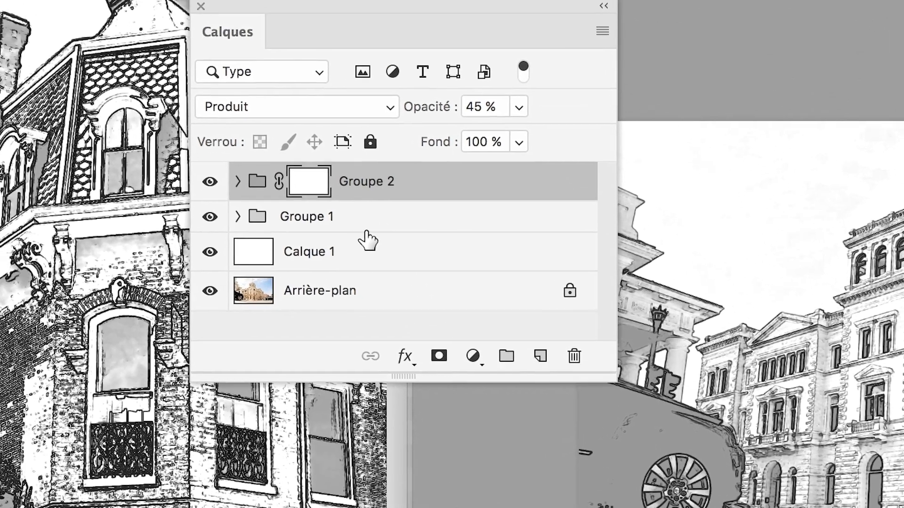
pyautogui.click(363, 220)
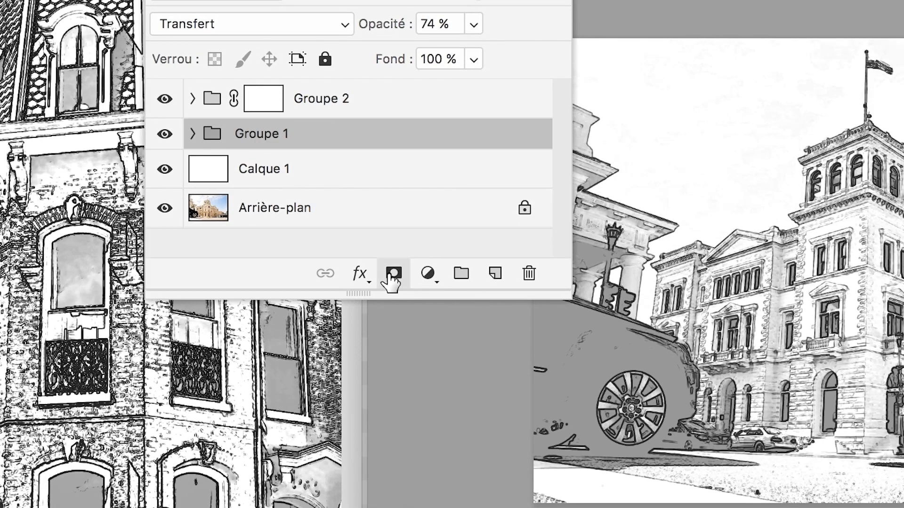
pyautogui.click(439, 356)
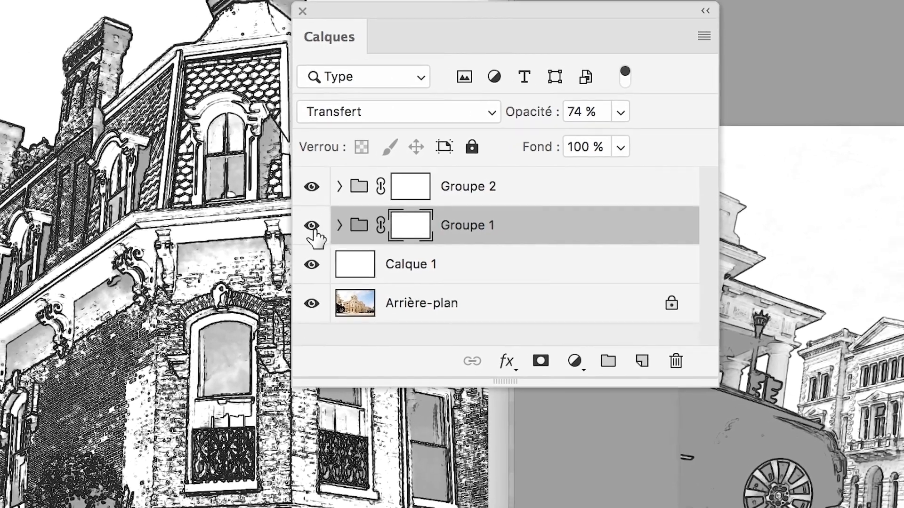
# Hide Groupe 1 and make the layer mask of Groupe 2 active for painting.
pyautogui.click(311, 226)
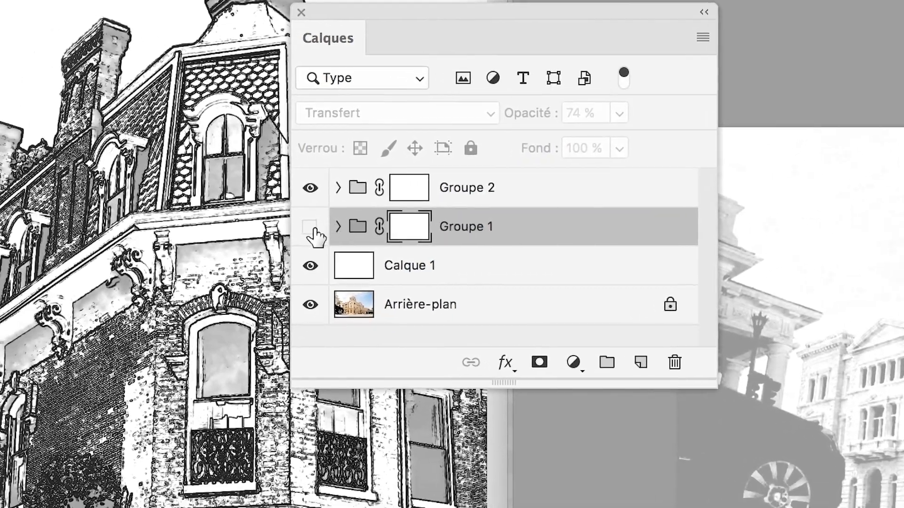
pyautogui.click(311, 227)
pyautogui.click(312, 226)
pyautogui.click(312, 226)
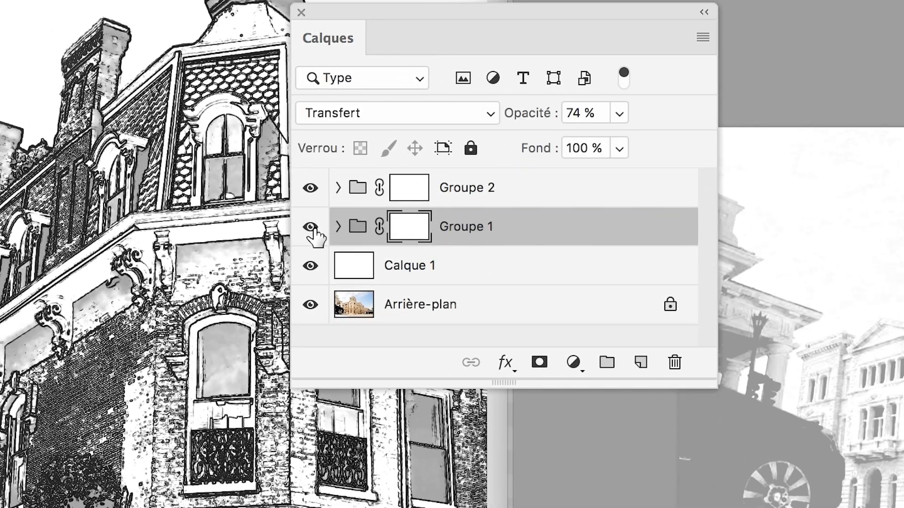
pyautogui.click(311, 227)
pyautogui.click(498, 197)
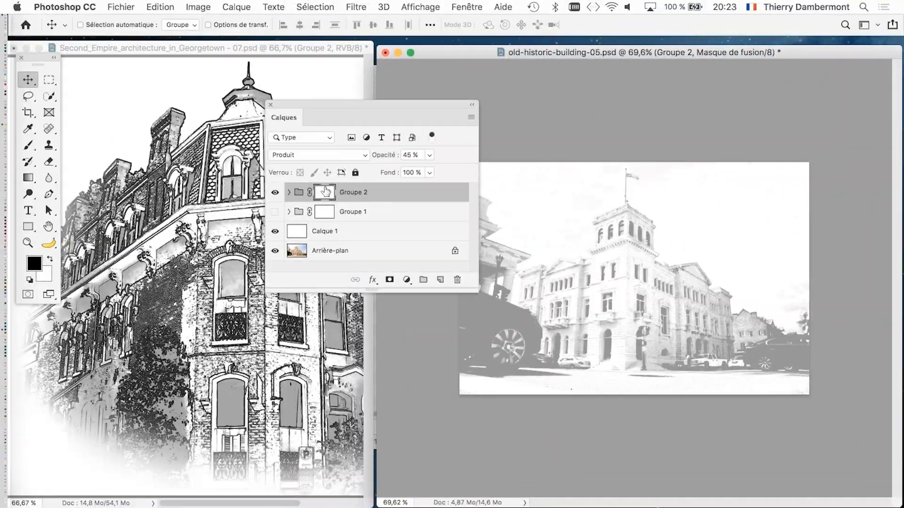
pyautogui.moveTo(416, 102); pyautogui.dragTo(326, 101)
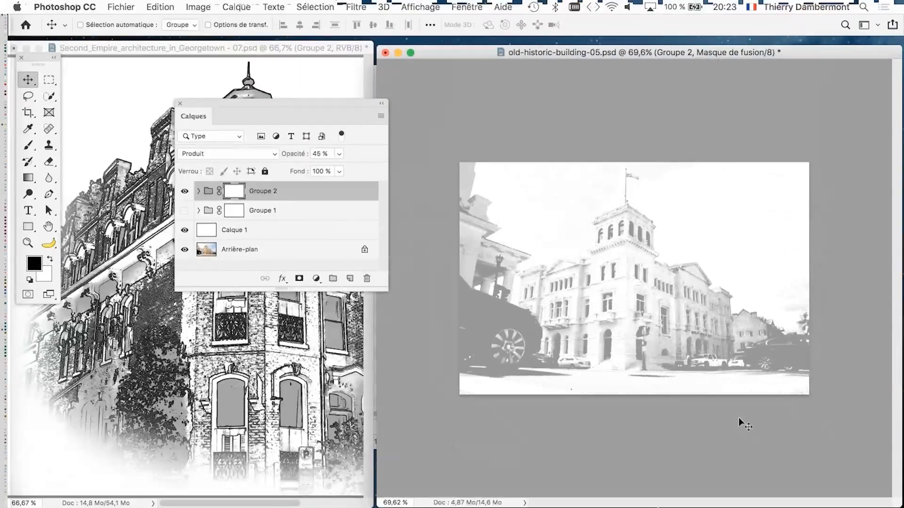
pyautogui.click(185, 210)
# Choose the Brush tool and set up a soft round brush with a diameter of 223 px.
pyautogui.moveTo(29, 145); pyautogui.dragTo(52, 145)
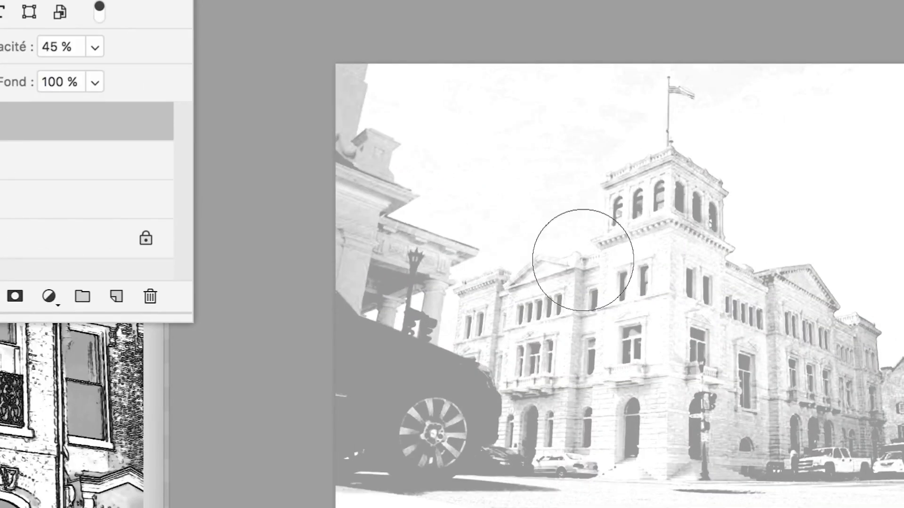
pyautogui.keyDown('ctrl'); pyautogui.keyDown('alt'); pyautogui.click(583, 259); pyautogui.keyUp('alt'); pyautogui.keyUp('ctrl')
pyautogui.moveTo(582, 258)
pyautogui.mouseDown()
pyautogui.moveTo(608, 256)
pyautogui.moveTo(536, 261)
pyautogui.moveTo(575, 260)
pyautogui.moveTo(538, 243)
pyautogui.moveTo(558, 262)
pyautogui.moveTo(550, 265)
pyautogui.moveTo(558, 100)
pyautogui.mouseUp()
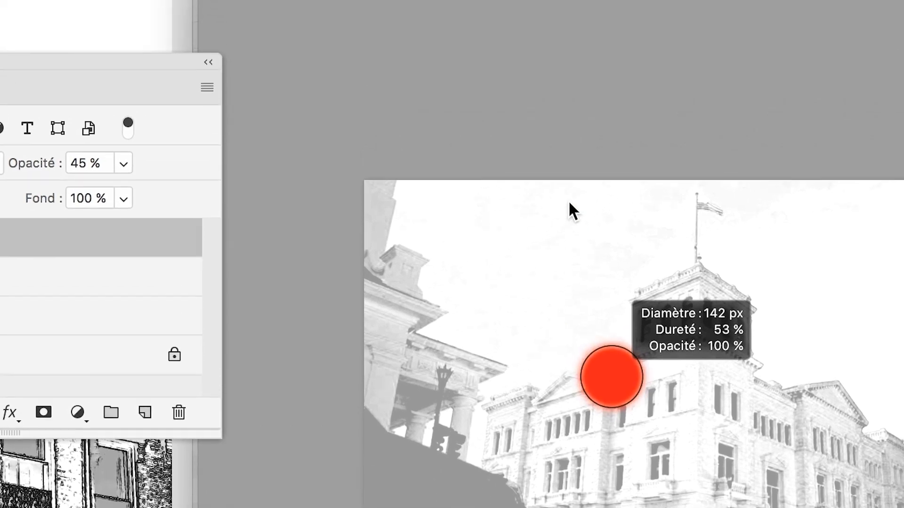
pyautogui.moveTo(569, 203)
pyautogui.mouseDown()
pyautogui.moveTo(617, 491)
pyautogui.moveTo(590, 203)
pyautogui.mouseUp()
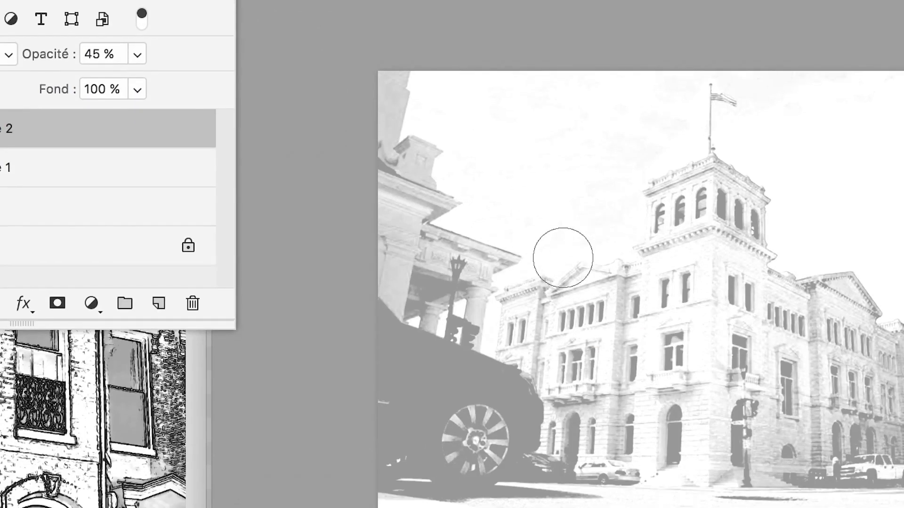
pyautogui.moveTo(536, 372); pyautogui.dragTo(550, 372)
pyautogui.moveTo(566, 258); pyautogui.dragTo(577, 254)
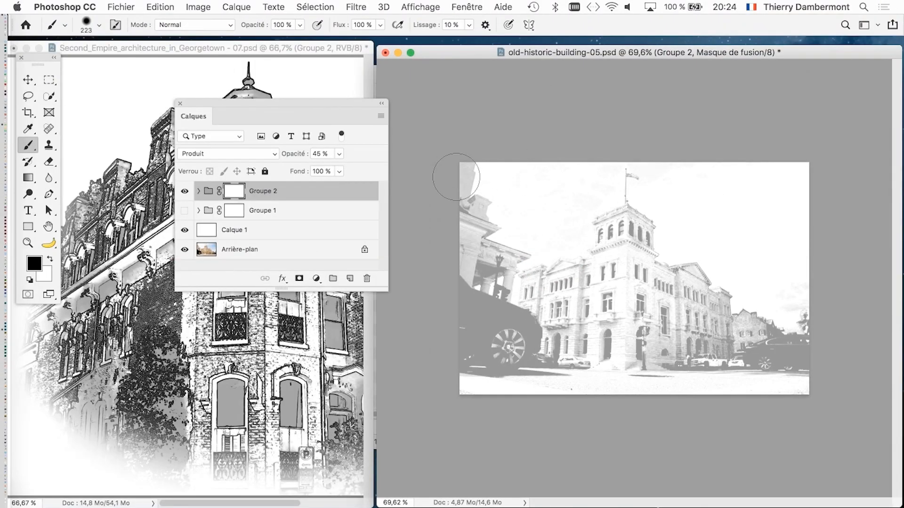
# Paint black around the borders on Groupe 2's mask, enlarging the brush to 418 px, to fade the image edges into white.
pyautogui.moveTo(457, 178)
pyautogui.mouseDown()
pyautogui.moveTo(611, 143)
pyautogui.moveTo(782, 181)
pyautogui.moveTo(795, 194)
pyautogui.moveTo(842, 345)
pyautogui.moveTo(825, 414)
pyautogui.moveTo(820, 304)
pyautogui.moveTo(820, 328)
pyautogui.moveTo(769, 444)
pyautogui.moveTo(831, 270)
pyautogui.moveTo(664, 426)
pyautogui.mouseUp()
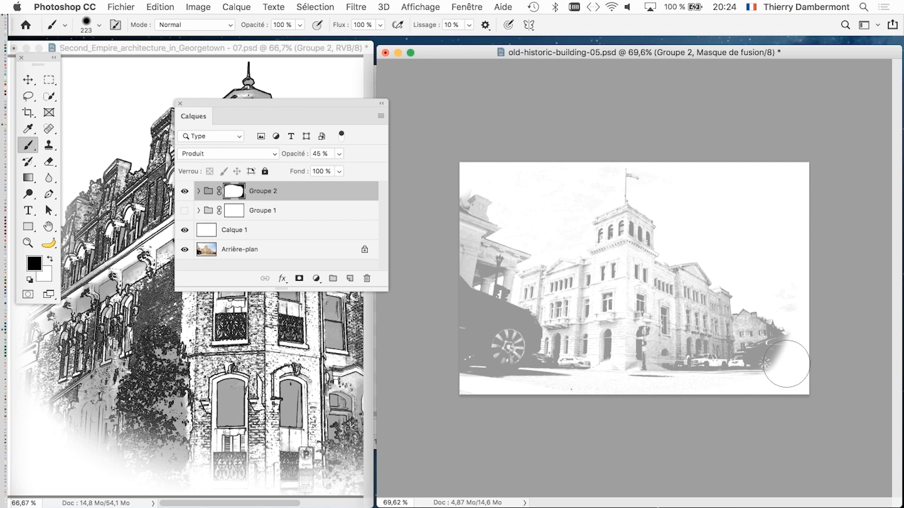
pyautogui.moveTo(782, 363)
pyautogui.mouseDown()
pyautogui.moveTo(830, 357)
pyautogui.moveTo(791, 358)
pyautogui.moveTo(787, 292)
pyautogui.moveTo(705, 419)
pyautogui.moveTo(506, 431)
pyautogui.moveTo(592, 421)
pyautogui.moveTo(434, 353)
pyautogui.mouseUp()
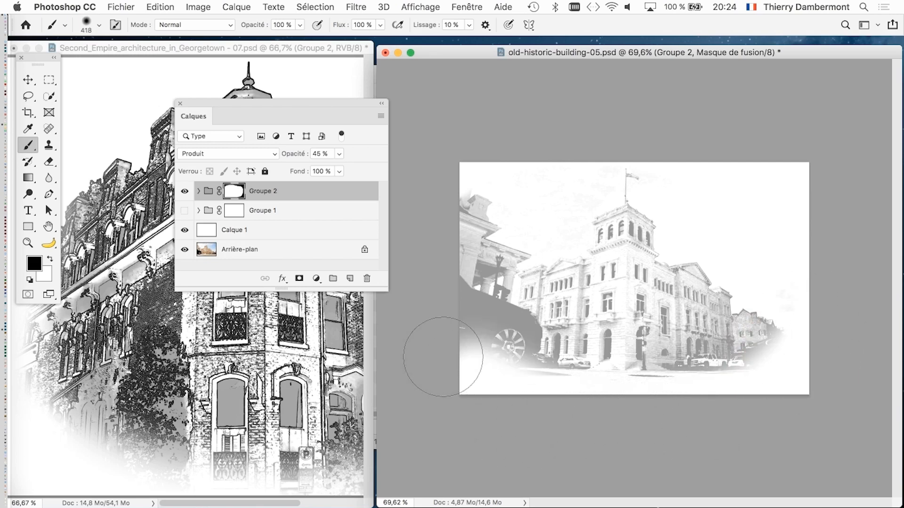
pyautogui.moveTo(458, 215)
pyautogui.mouseDown()
pyautogui.moveTo(538, 417)
pyautogui.moveTo(499, 359)
pyautogui.moveTo(511, 159)
pyautogui.mouseUp()
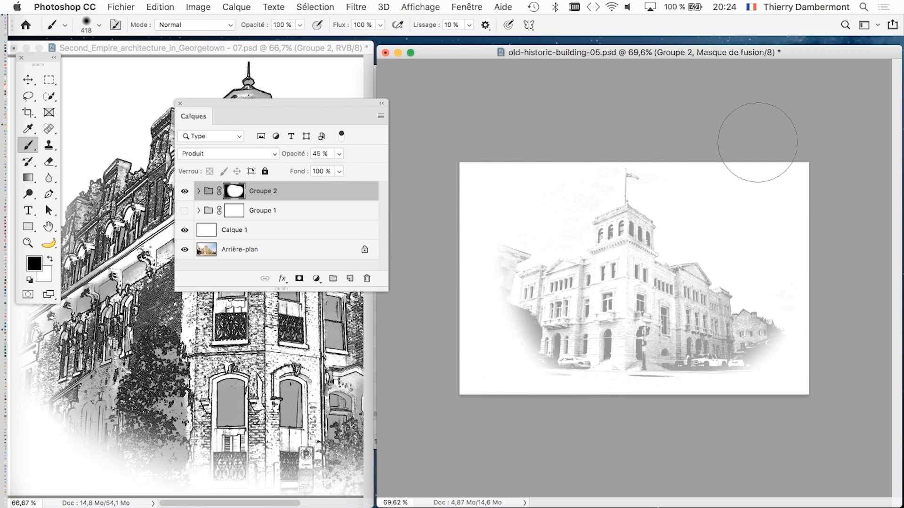
pyautogui.moveTo(798, 373); pyautogui.dragTo(790, 262)
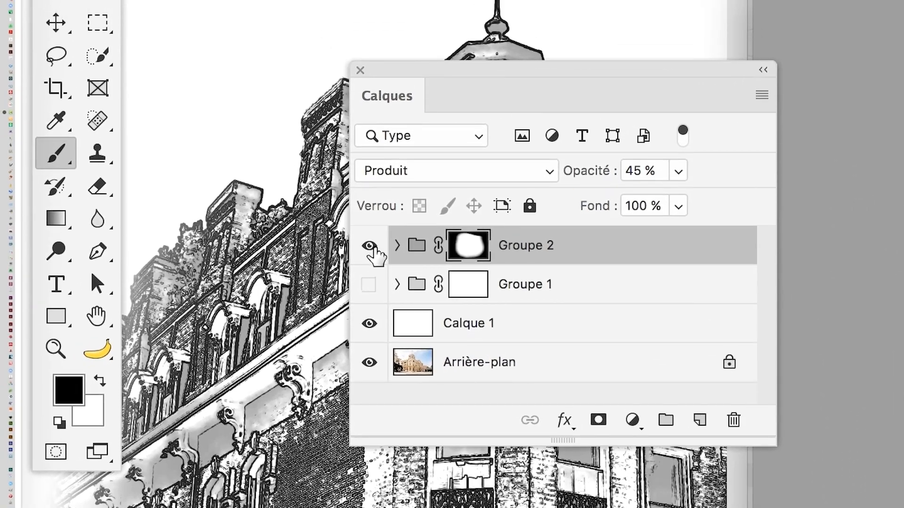
# Hide Groupe 2, show Groupe 1 and paint black around the borders on Groupe 1's mask to fade its line drawing.
pyautogui.click(370, 246)
pyautogui.click(369, 284)
pyautogui.click(464, 289)
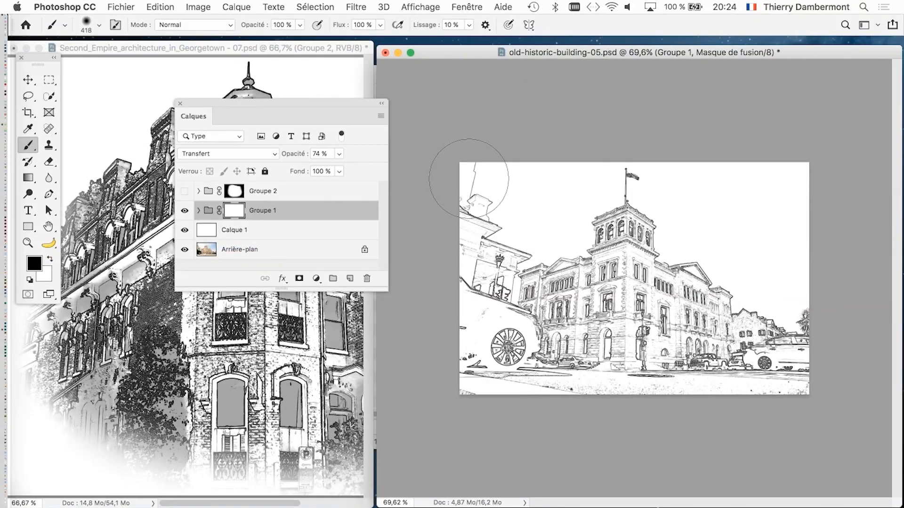
pyautogui.moveTo(469, 179)
pyautogui.mouseDown()
pyautogui.moveTo(487, 166)
pyautogui.moveTo(434, 238)
pyautogui.moveTo(452, 338)
pyautogui.moveTo(577, 429)
pyautogui.moveTo(806, 430)
pyautogui.moveTo(574, 412)
pyautogui.moveTo(704, 410)
pyautogui.mouseUp()
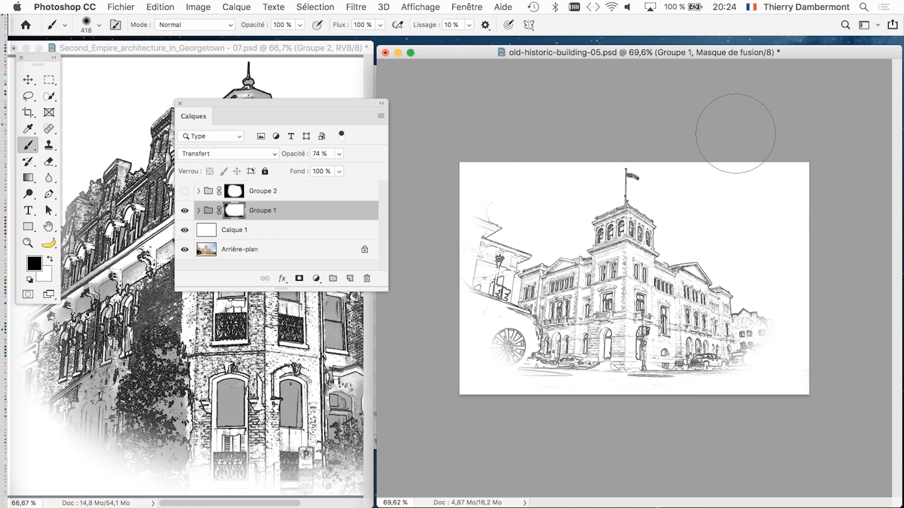
pyautogui.moveTo(444, 207)
pyautogui.mouseDown()
pyautogui.moveTo(430, 323)
pyautogui.moveTo(524, 197)
pyautogui.moveTo(509, 348)
pyautogui.mouseUp()
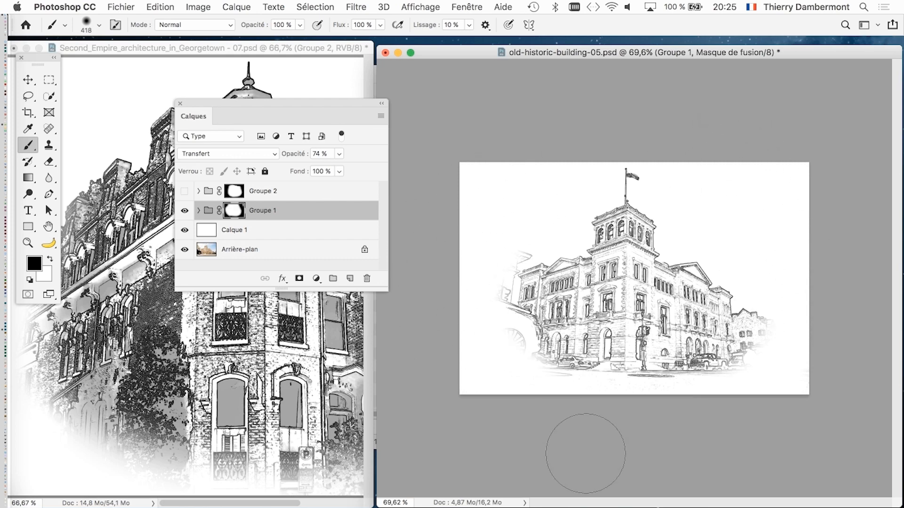
# Show Groupe 2 again to combine both masked effects and inspect the faded drawing at a larger size.
pyautogui.click(184, 191)
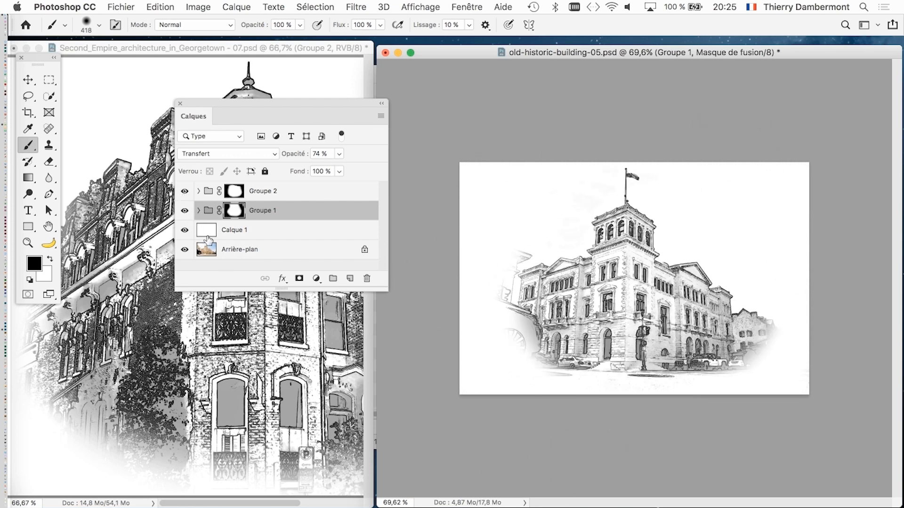
pyautogui.scroll(4, 604, 356)
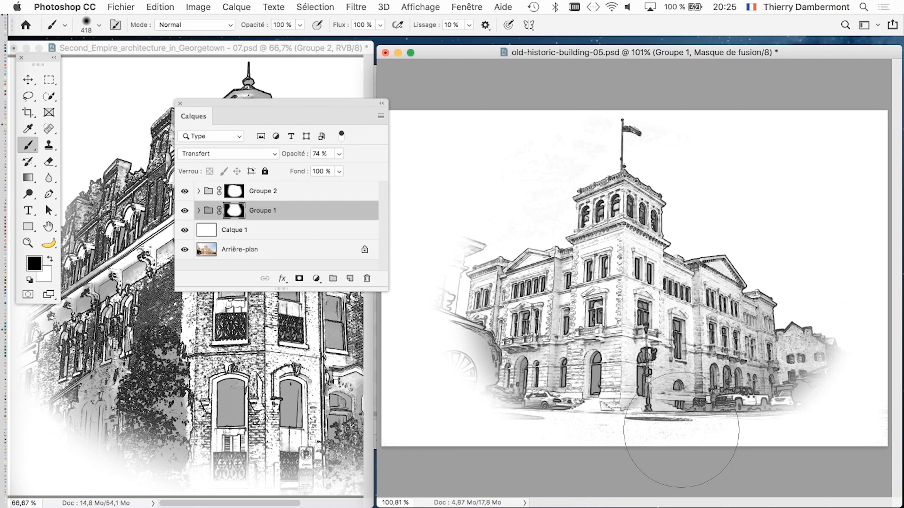
pyautogui.moveTo(385, 289); pyautogui.dragTo(382, 426)
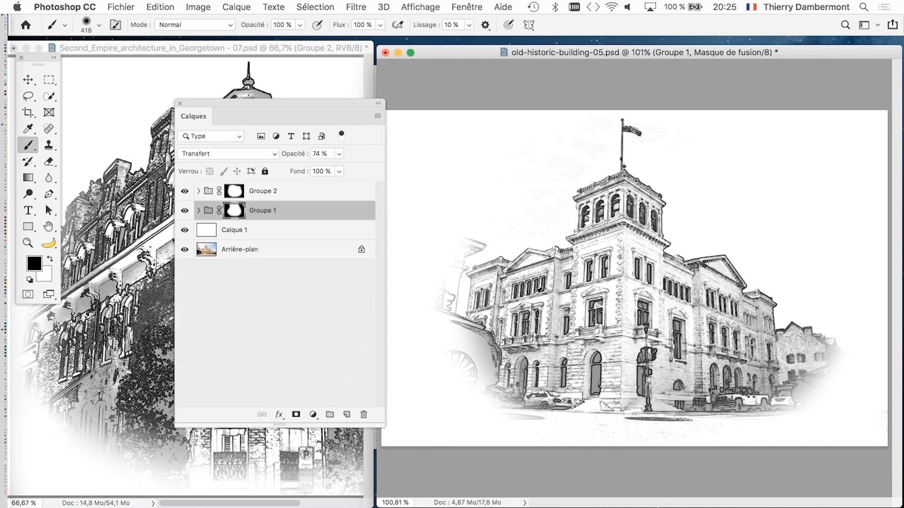
pyautogui.scroll(2, 537, 285)
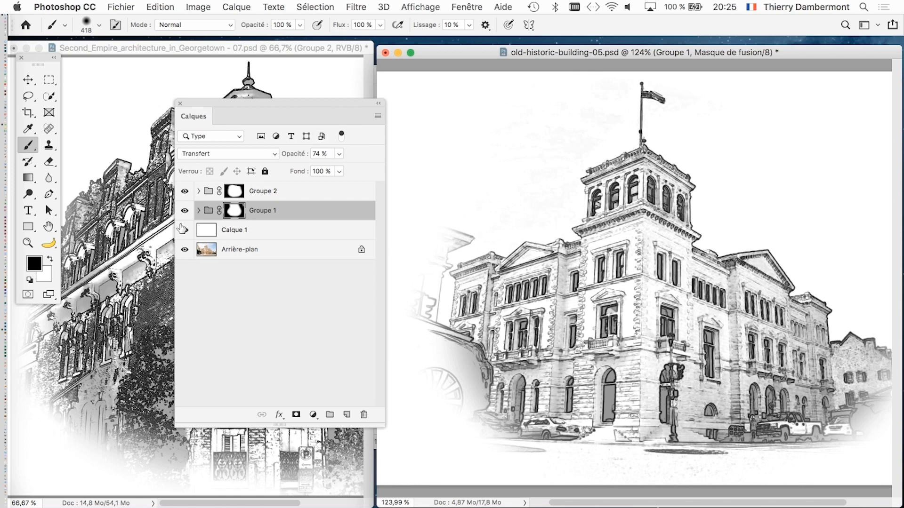
pyautogui.click(183, 229)
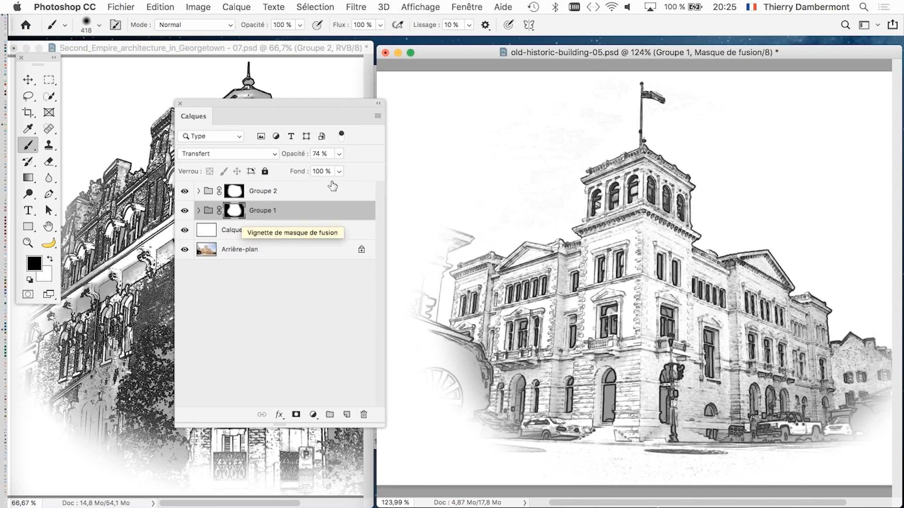
# Add an empty layer above Groupe 2 and paint white over the faint sky marks beside the tower with a smaller brush.
pyautogui.click(209, 193)
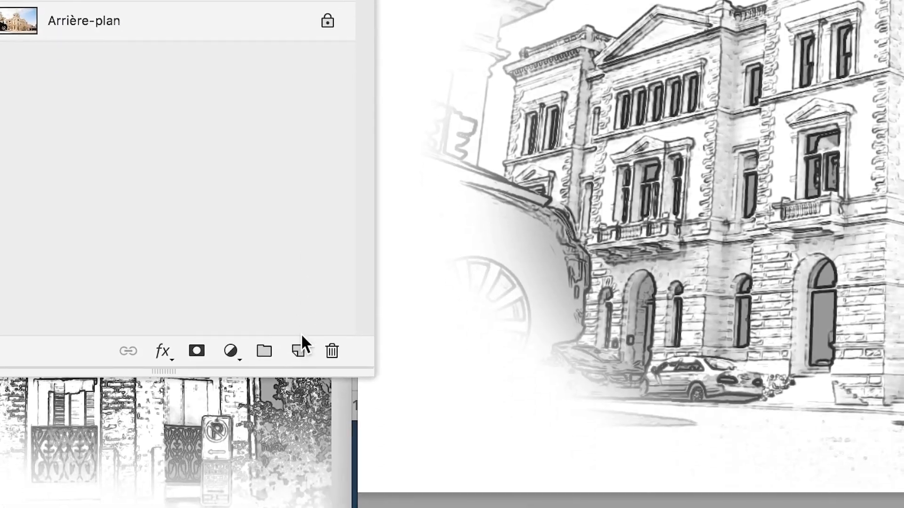
pyautogui.click(300, 348)
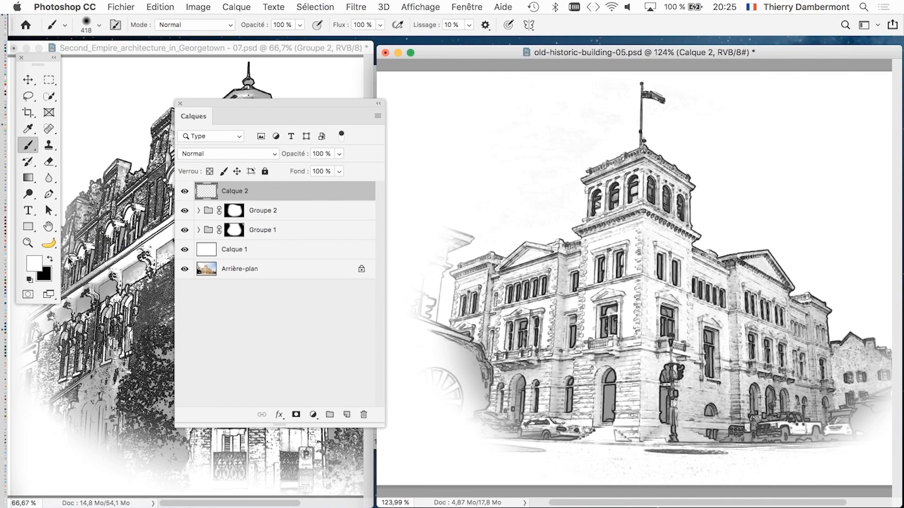
pyautogui.moveTo(637, 299); pyautogui.dragTo(533, 317)
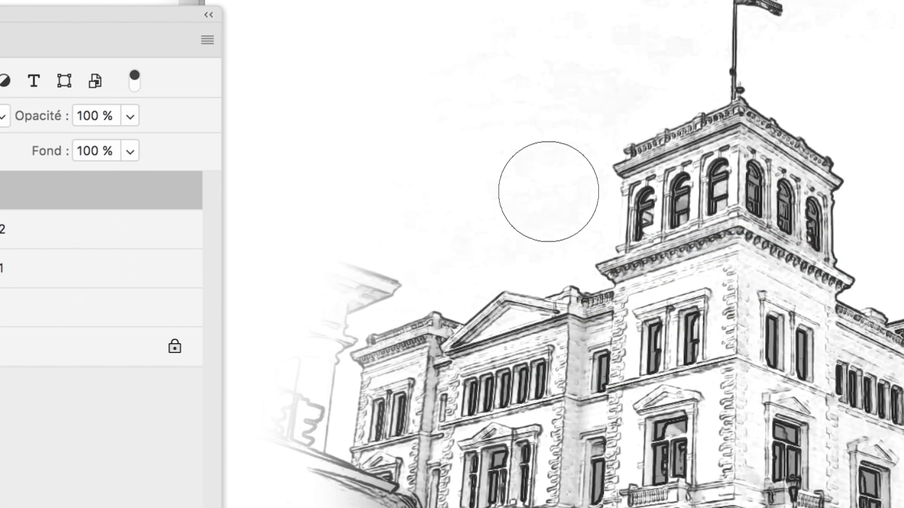
pyautogui.moveTo(548, 192); pyautogui.dragTo(513, 216)
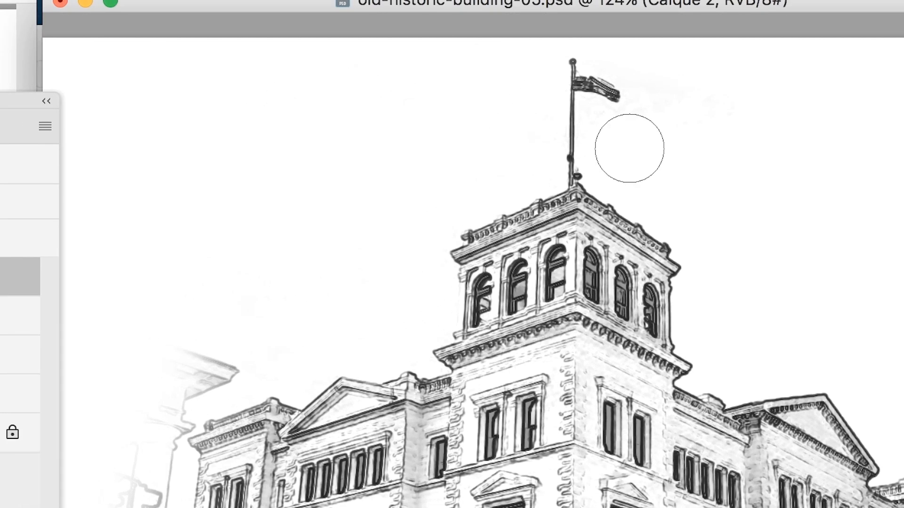
# Paint white on the new layer around the flagpole and above the roofs, using brush sizes of 60 and 99 px, to clean the sky.
pyautogui.moveTo(840, 159); pyautogui.dragTo(829, 157)
pyautogui.moveTo(628, 150); pyautogui.dragTo(583, 146)
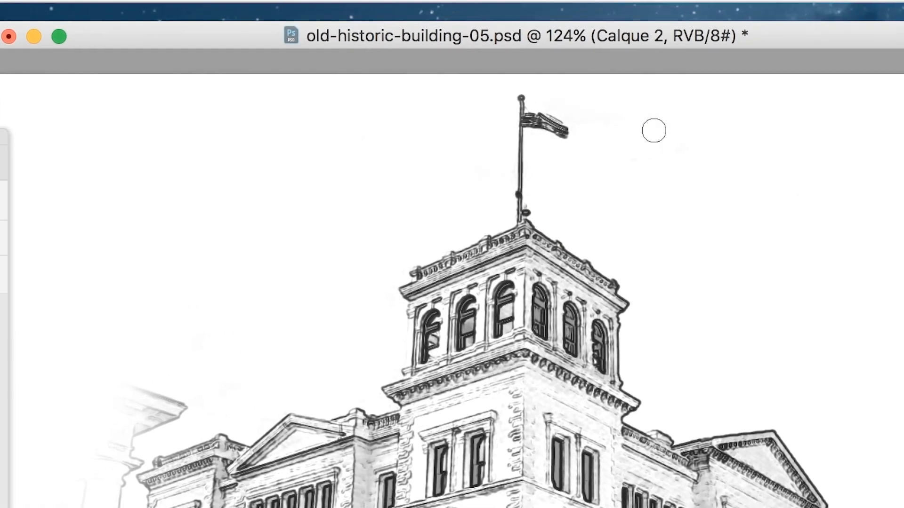
pyautogui.moveTo(653, 130); pyautogui.dragTo(674, 139)
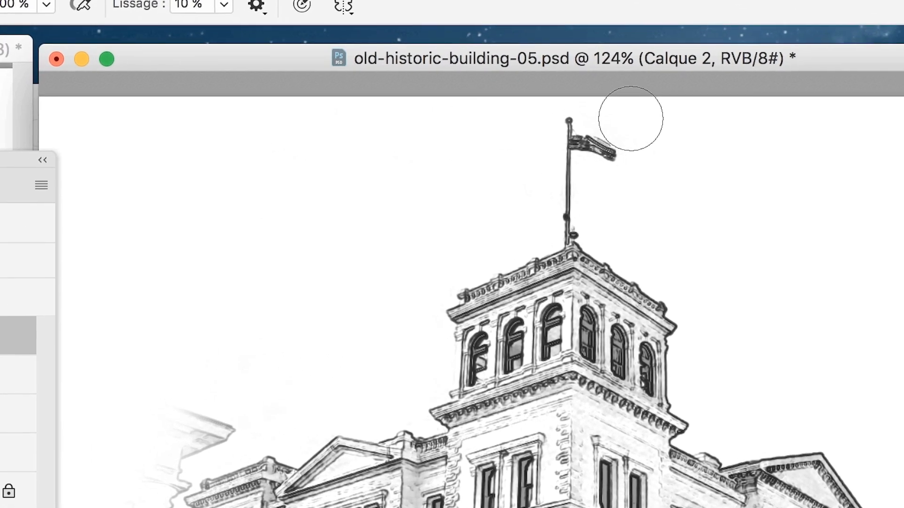
pyautogui.moveTo(685, 151); pyautogui.dragTo(619, 120)
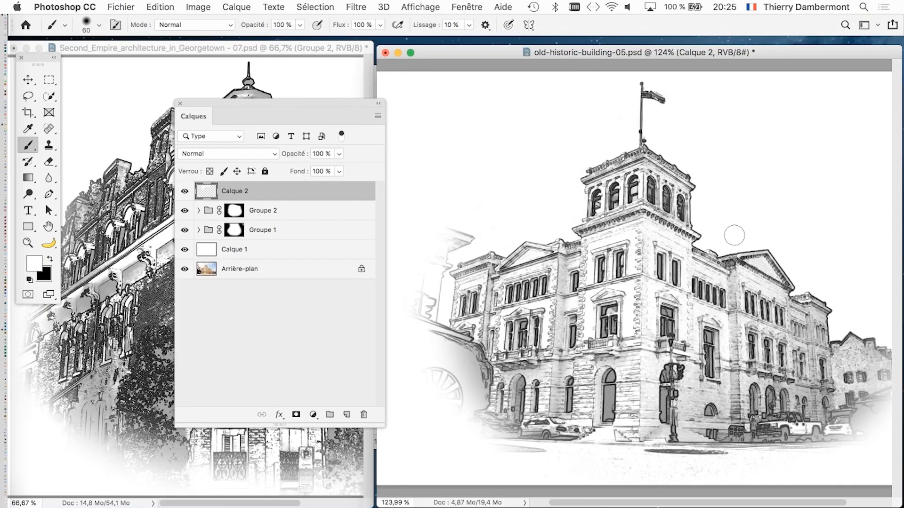
pyautogui.moveTo(735, 235); pyautogui.dragTo(750, 235)
pyautogui.moveTo(513, 210); pyautogui.dragTo(500, 211)
pyautogui.moveTo(814, 269); pyautogui.dragTo(734, 212)
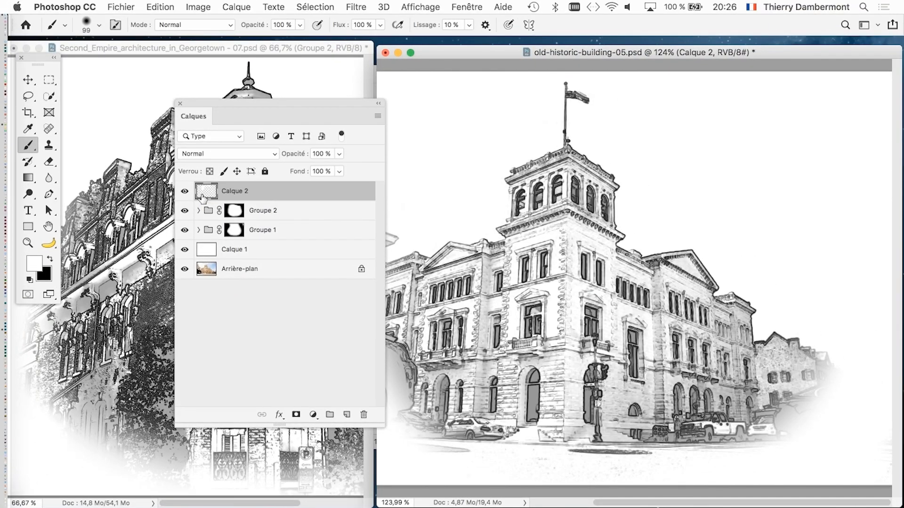
# Hide the layers list and display the finished building drawing in full-screen mode.
pyautogui.click(180, 103)
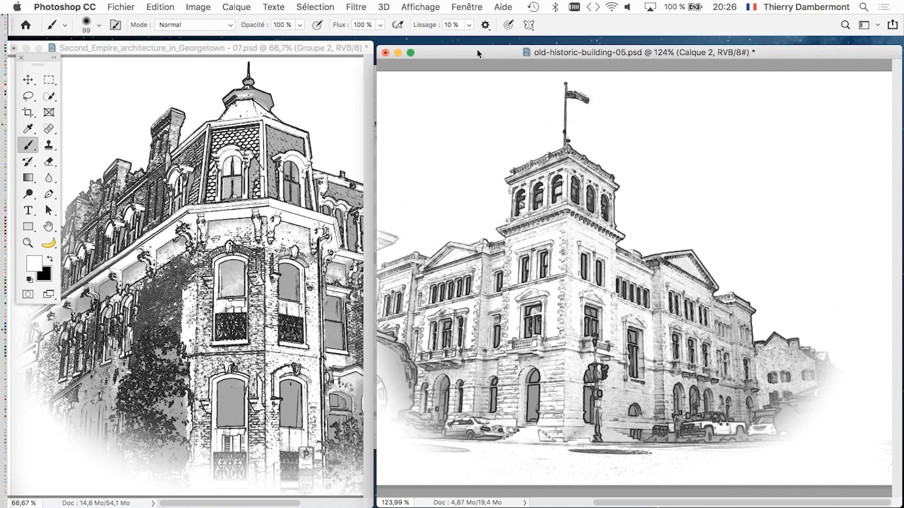
pyautogui.press('f')
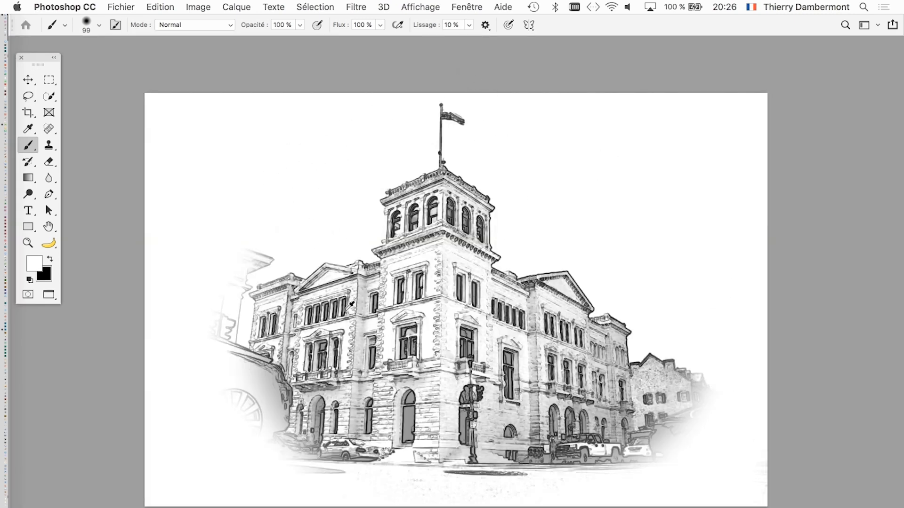